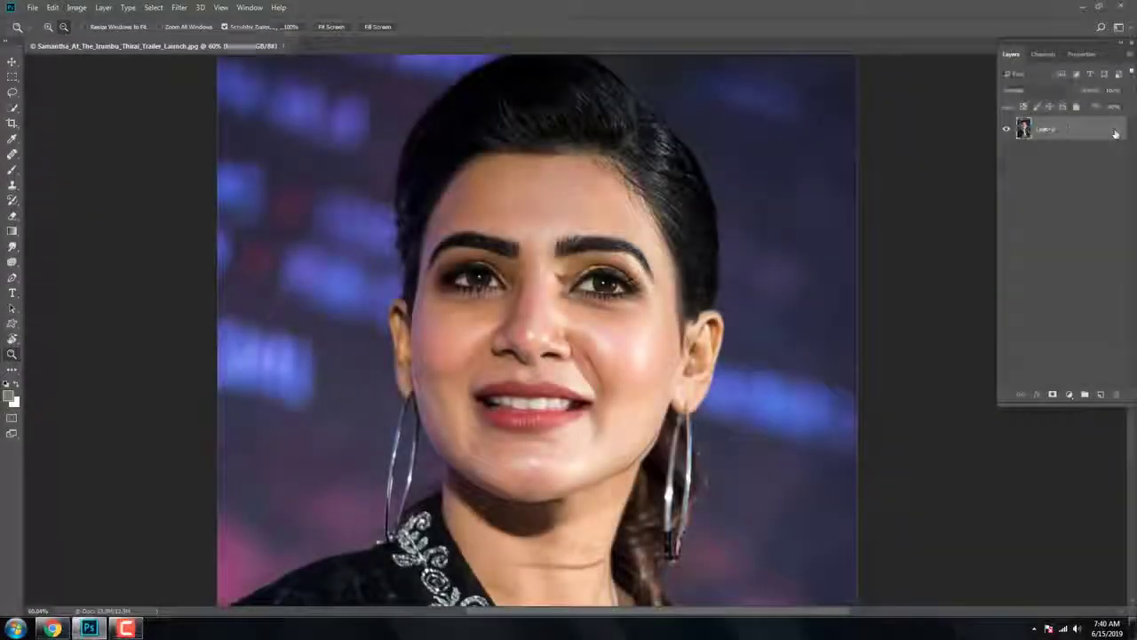
Duplicate Layer 0 and switch to the Smudge tool
right_click(1022, 126)
click(1020, 181)
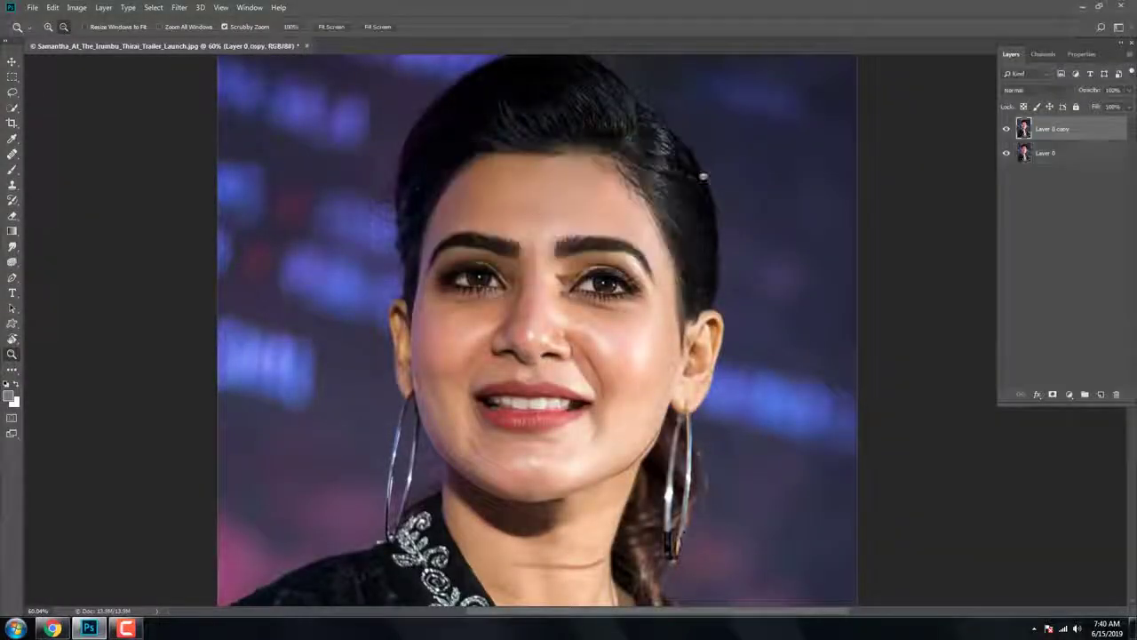
right_click(12, 246)
click(49, 269)
Choose a soft round brush preset from the retouching brushes folder
right_click(465, 199)
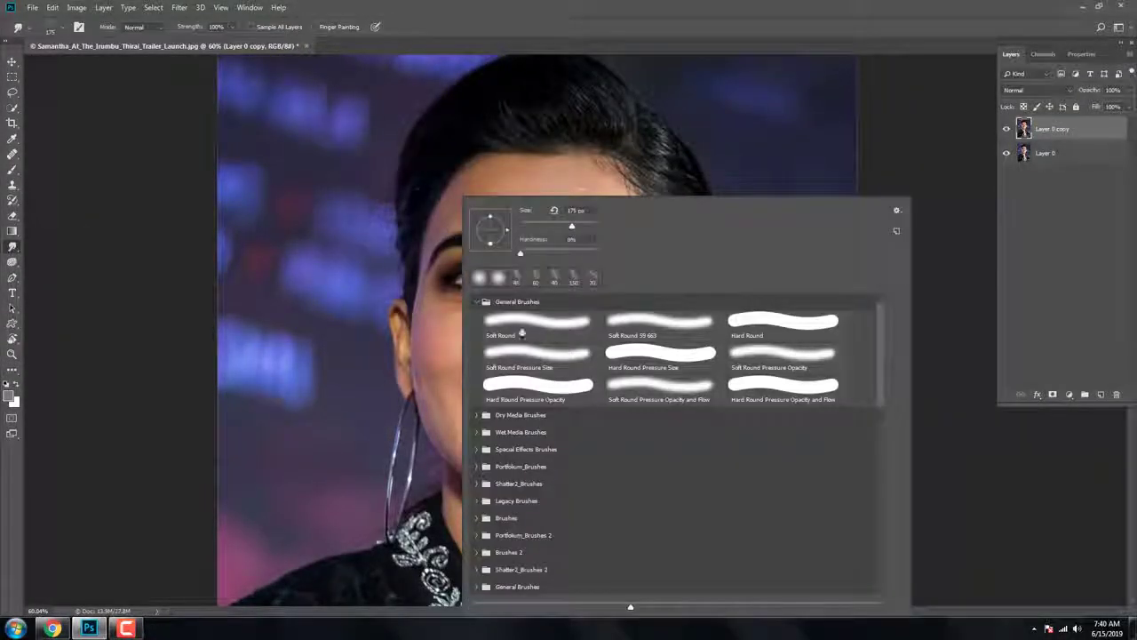
scroll(569, 417, down, 5)
scroll(570, 510, down, 1)
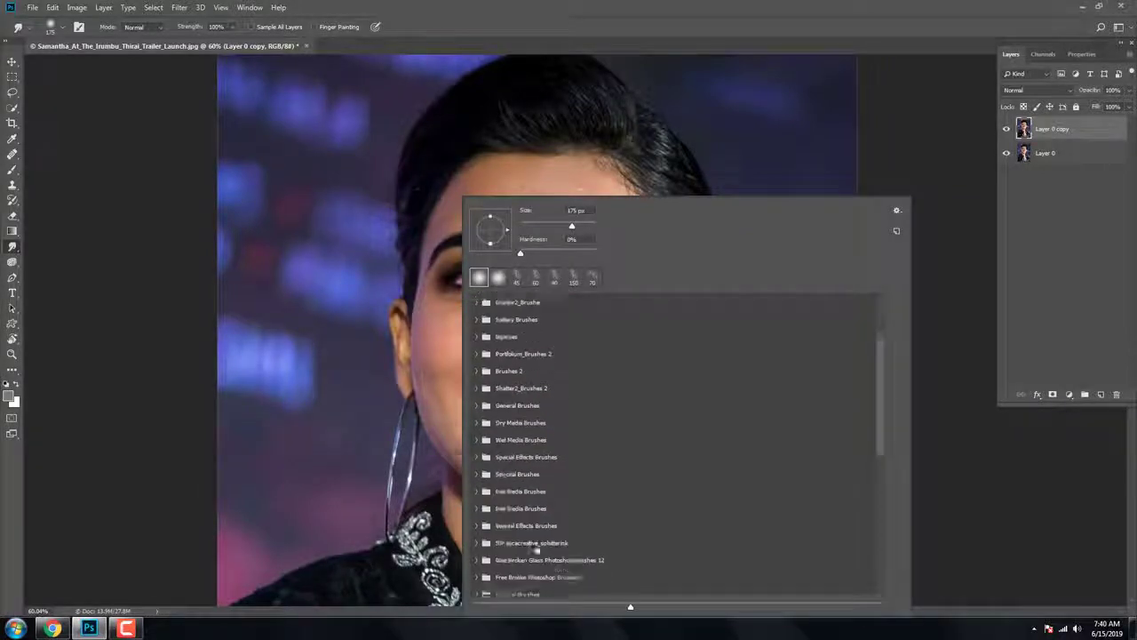
scroll(500, 543, down, 1)
scroll(539, 546, down, 2)
scroll(524, 551, down, 1)
click(494, 558)
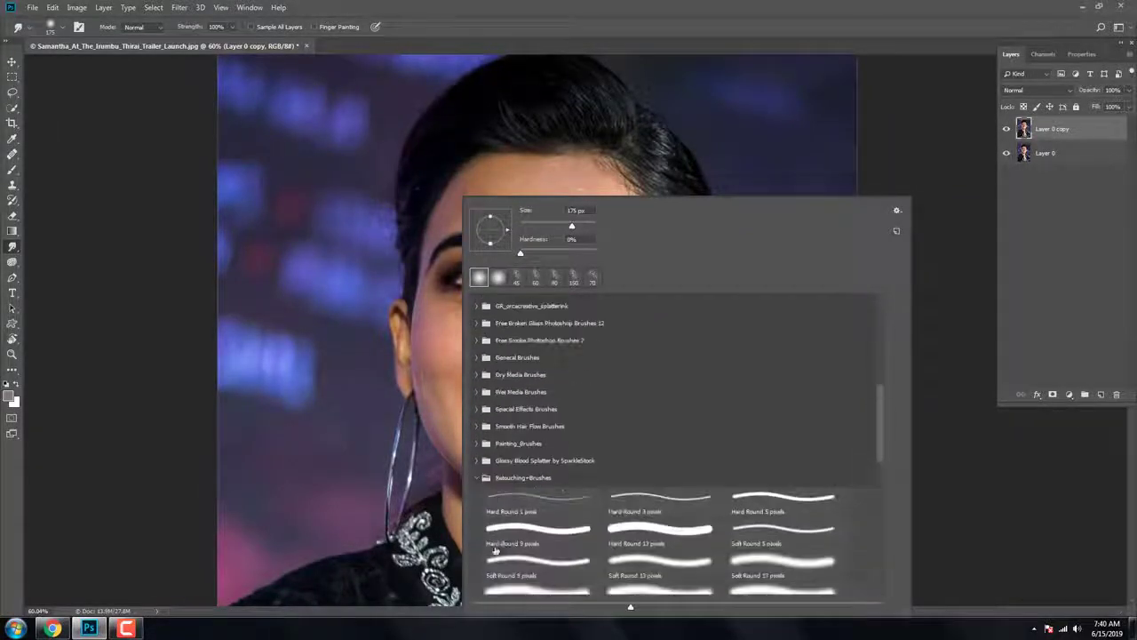
scroll(510, 498, down, 1)
double_click(513, 493)
scroll(513, 493, up, 3)
scroll(569, 365, up, 2)
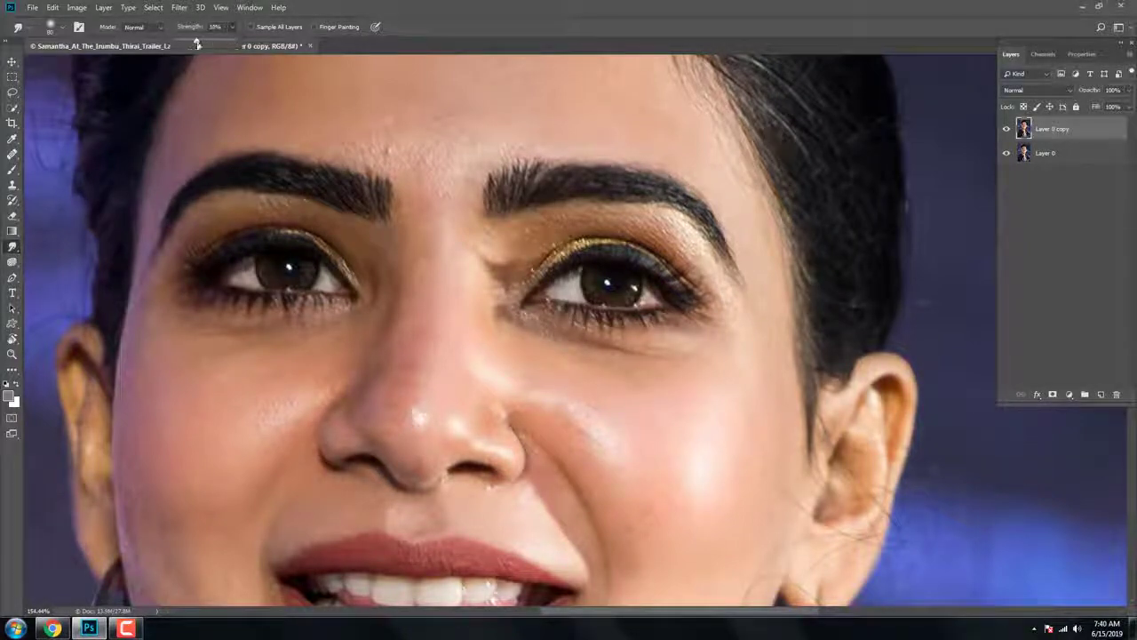
Raise smudge strength to 24% and smooth the skin between the brows and across the forehead
drag(198, 45, 204, 44)
scroll(488, 239, up, 2)
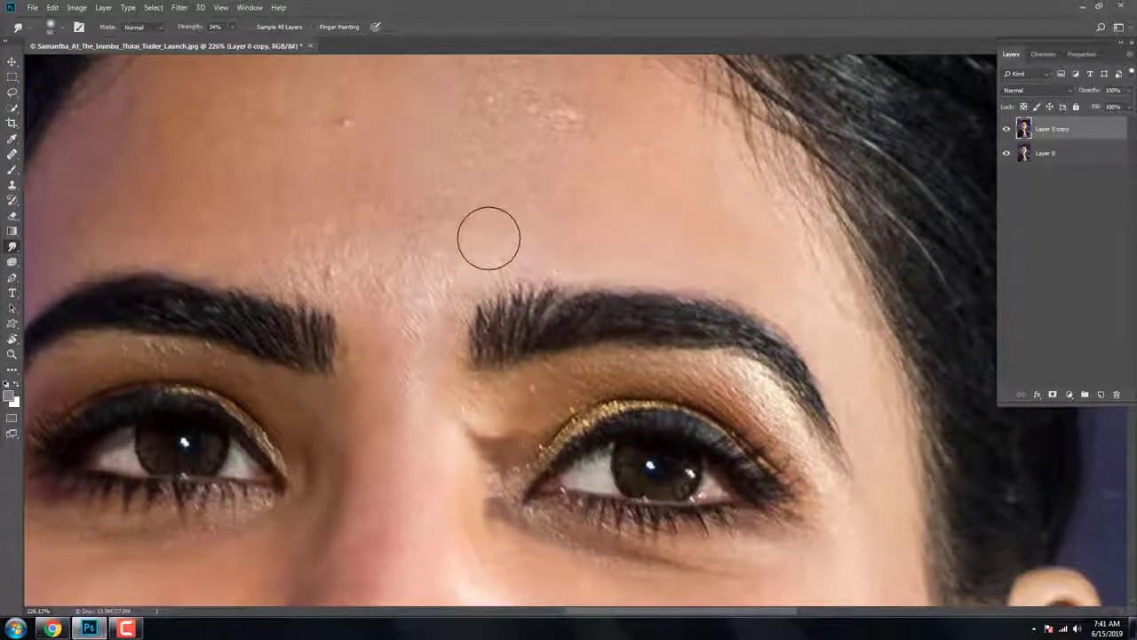
mouse_move(489, 238)
mouse_down()
mouse_move(472, 257)
mouse_move(630, 255)
mouse_move(577, 234)
mouse_move(293, 262)
mouse_up()
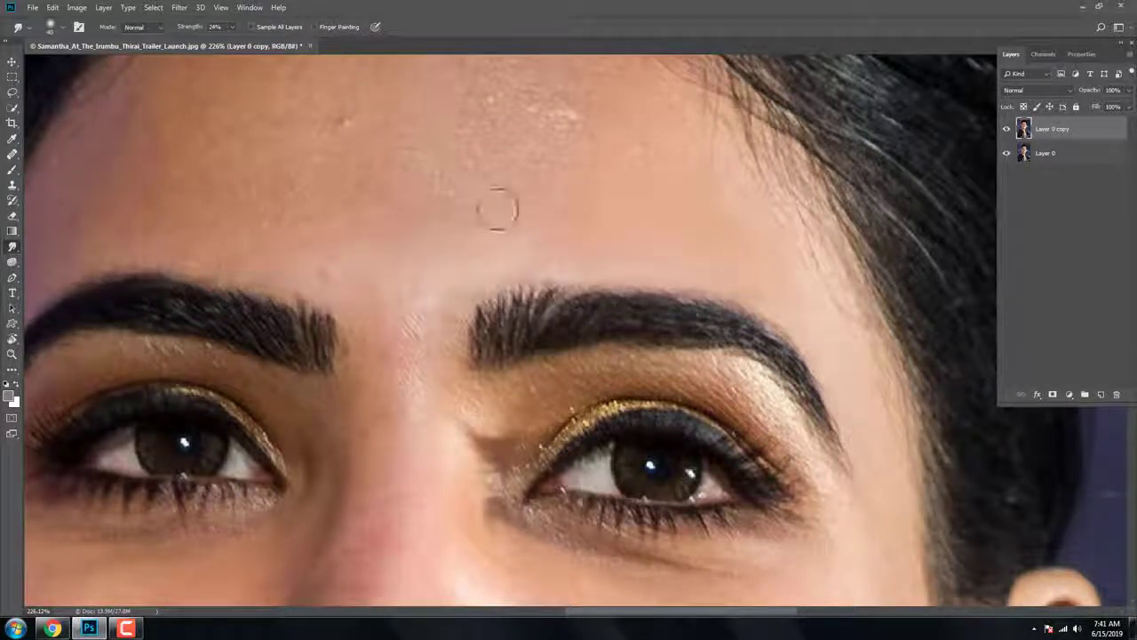
mouse_move(461, 199)
mouse_down()
mouse_move(350, 196)
mouse_move(521, 119)
mouse_move(693, 88)
mouse_up()
drag(660, 172, 723, 233)
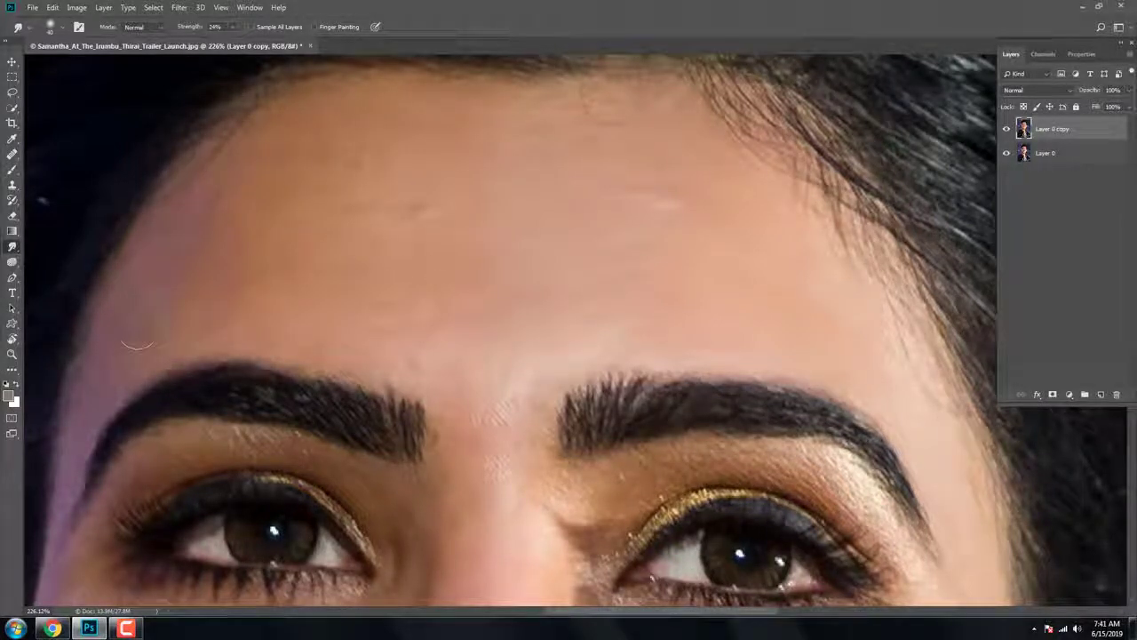
scroll(417, 236, down, 2)
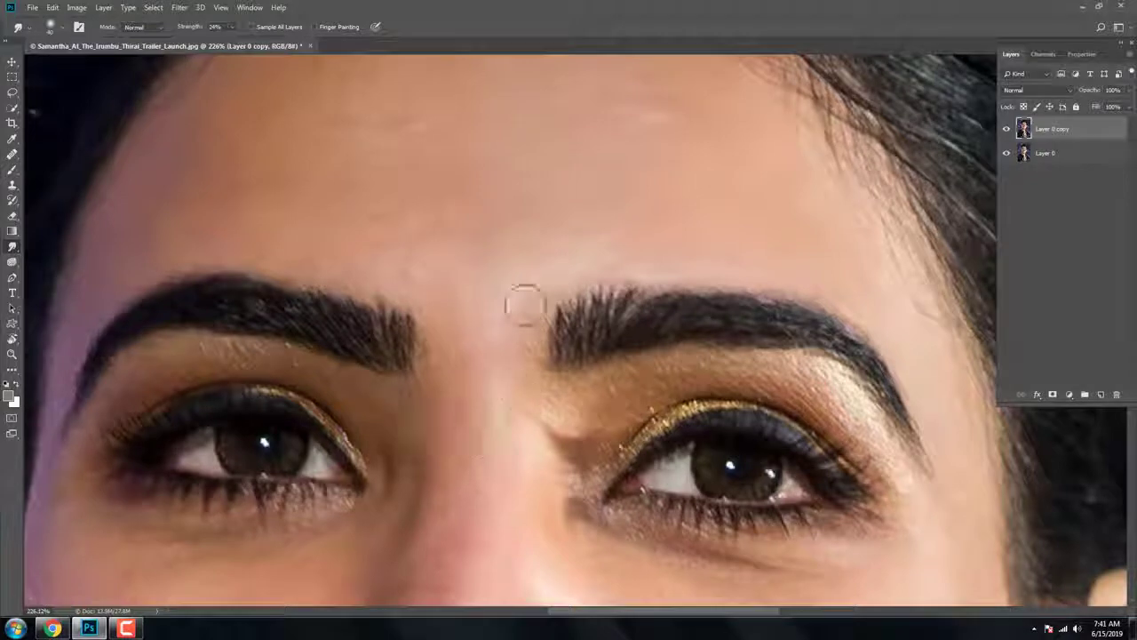
scroll(604, 203, up, 3)
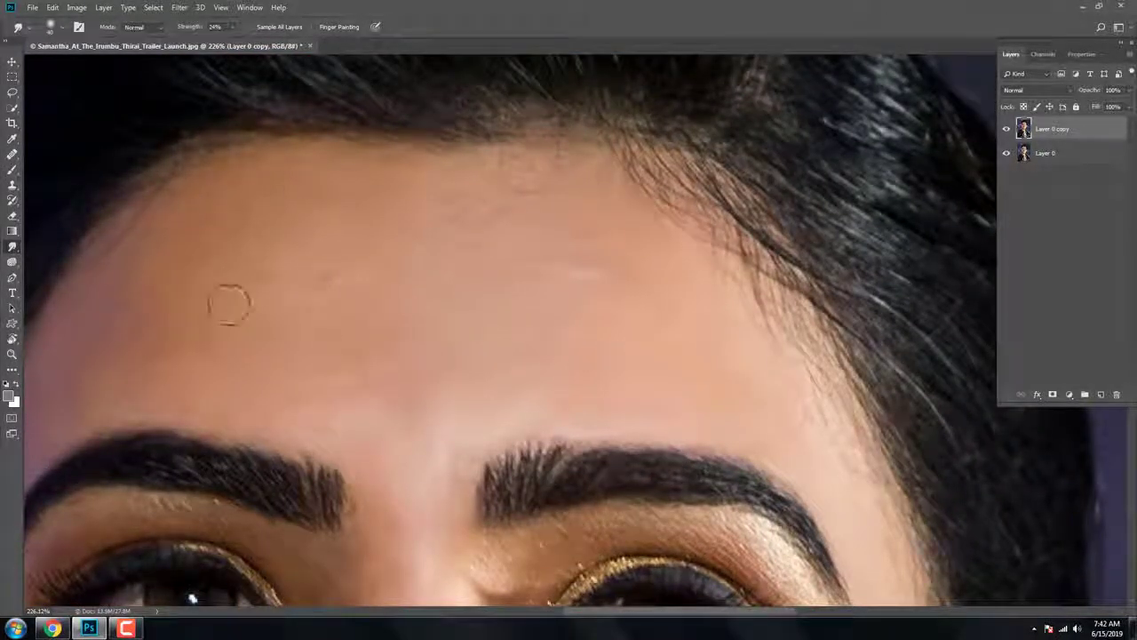
scroll(520, 262, down, 5)
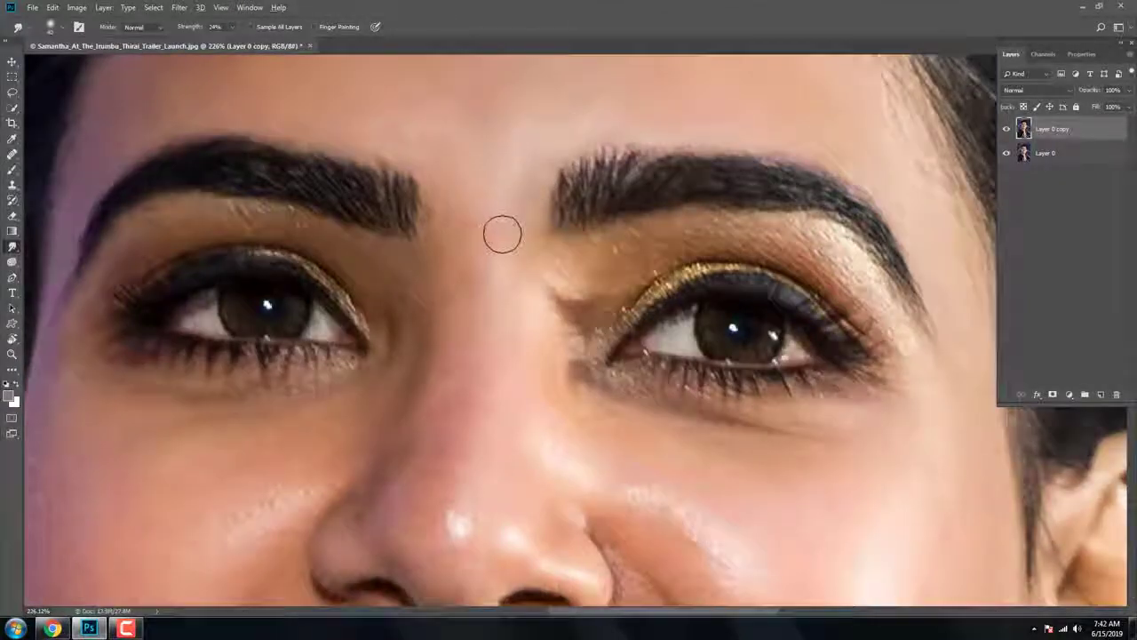
Smudge the skin at the right eye's inner corner, under the eye and across the cheek
drag(502, 234, 504, 322)
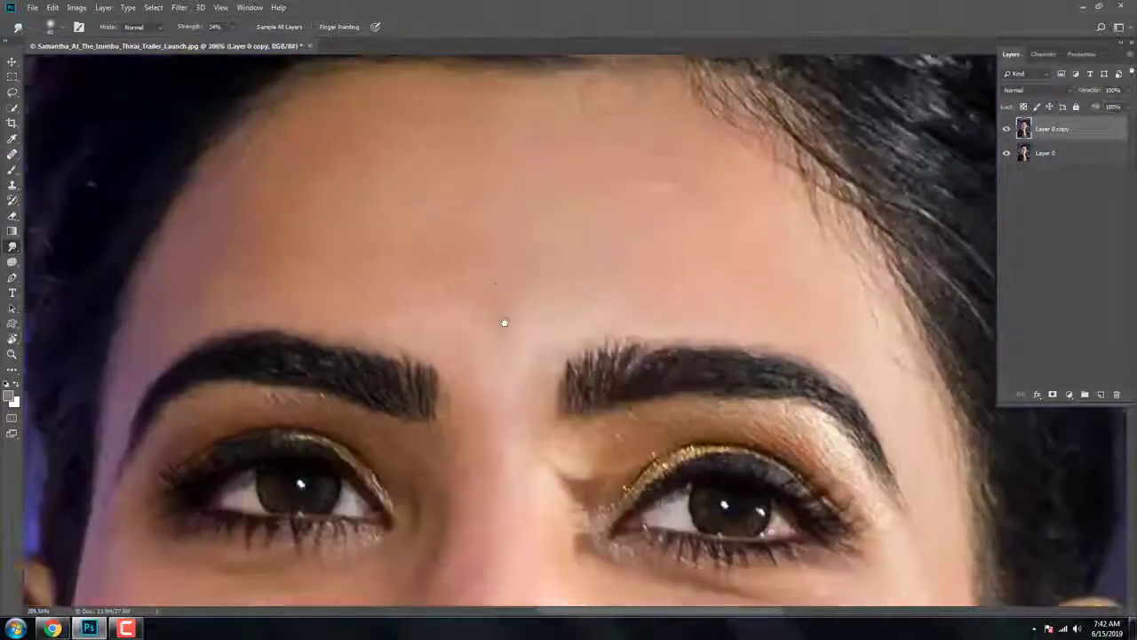
scroll(563, 317, down, 3)
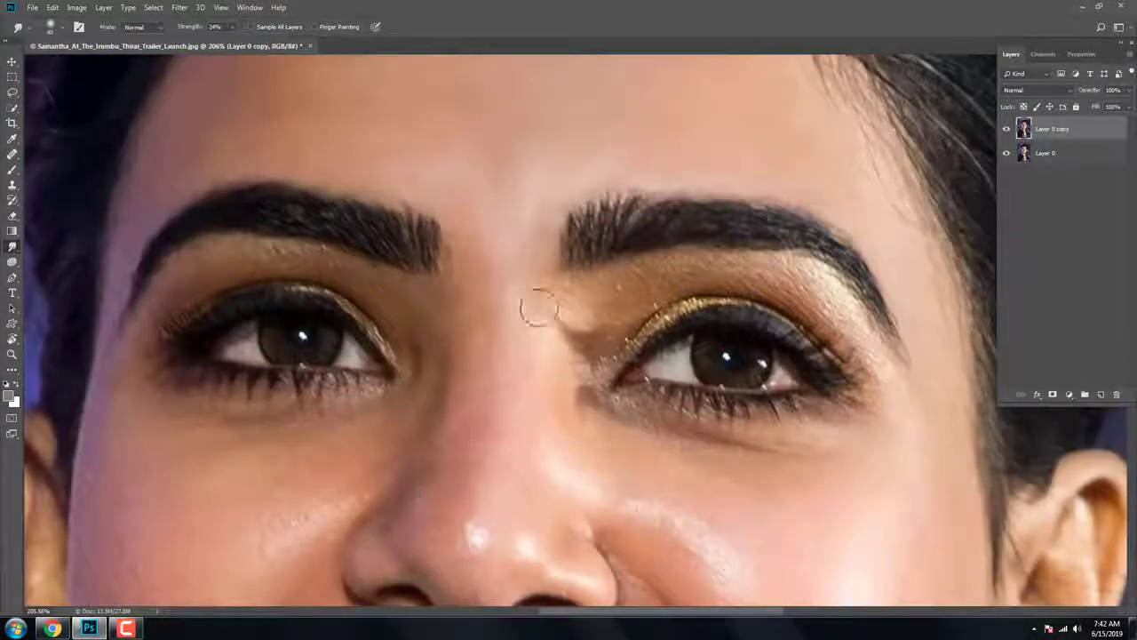
drag(563, 337, 563, 306)
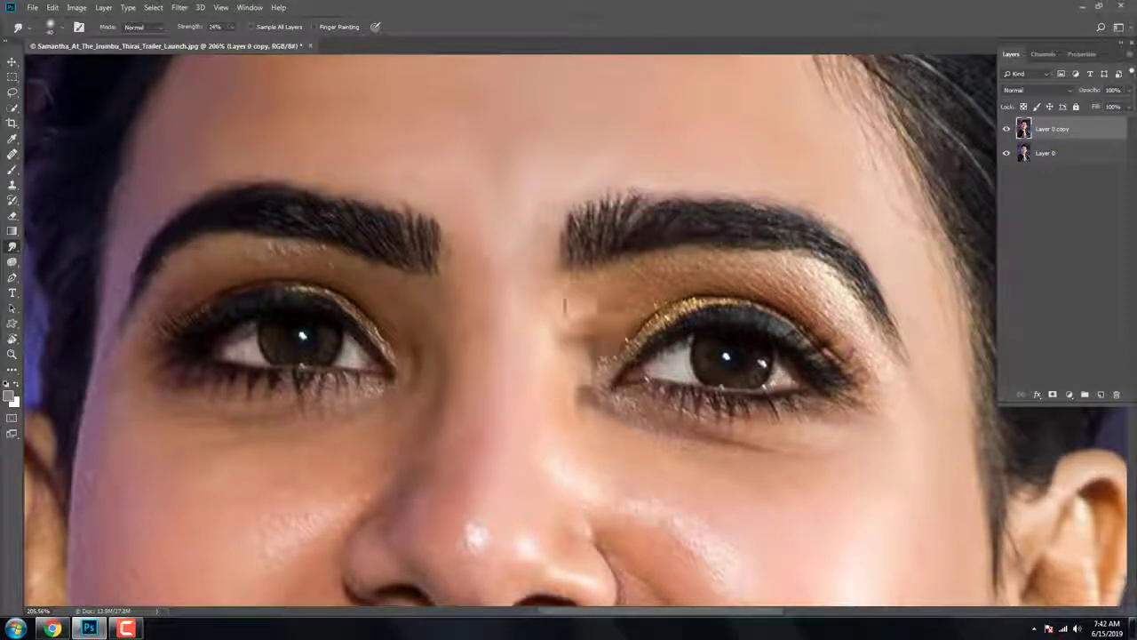
drag(673, 457, 780, 444)
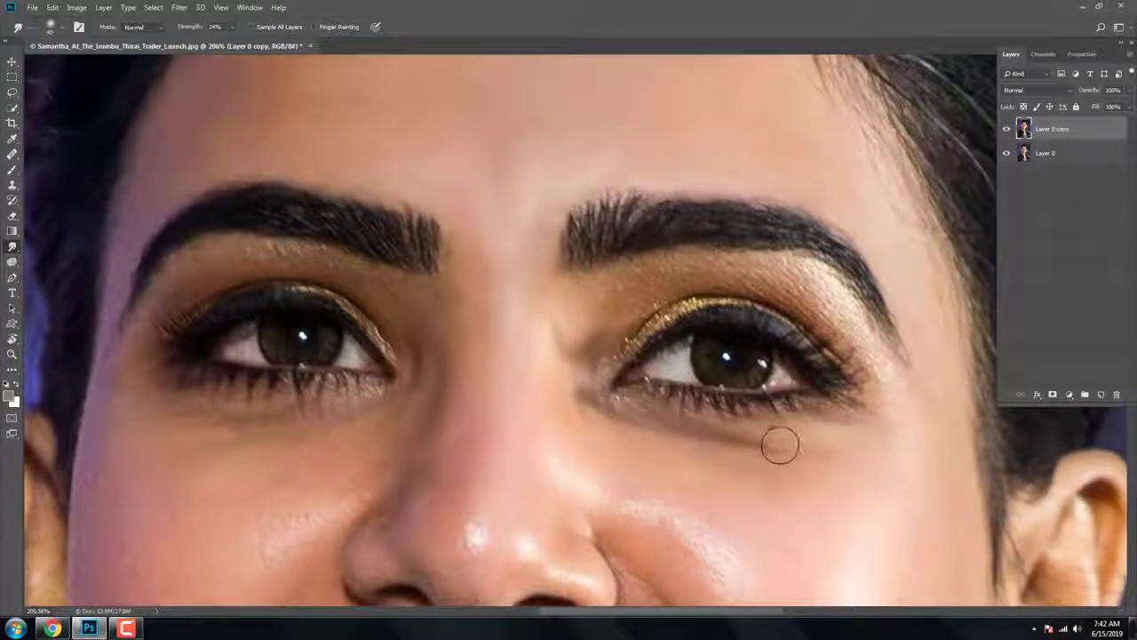
scroll(805, 553, down, 3)
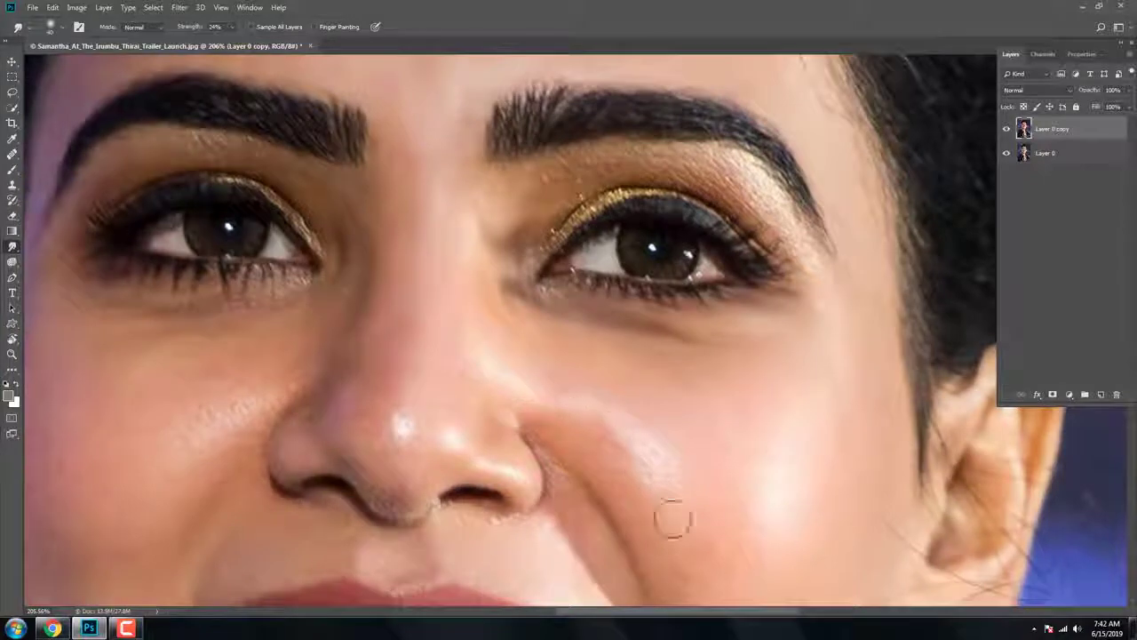
mouse_move(673, 520)
mouse_down()
mouse_move(681, 454)
mouse_move(755, 533)
mouse_move(843, 452)
mouse_move(861, 362)
mouse_up()
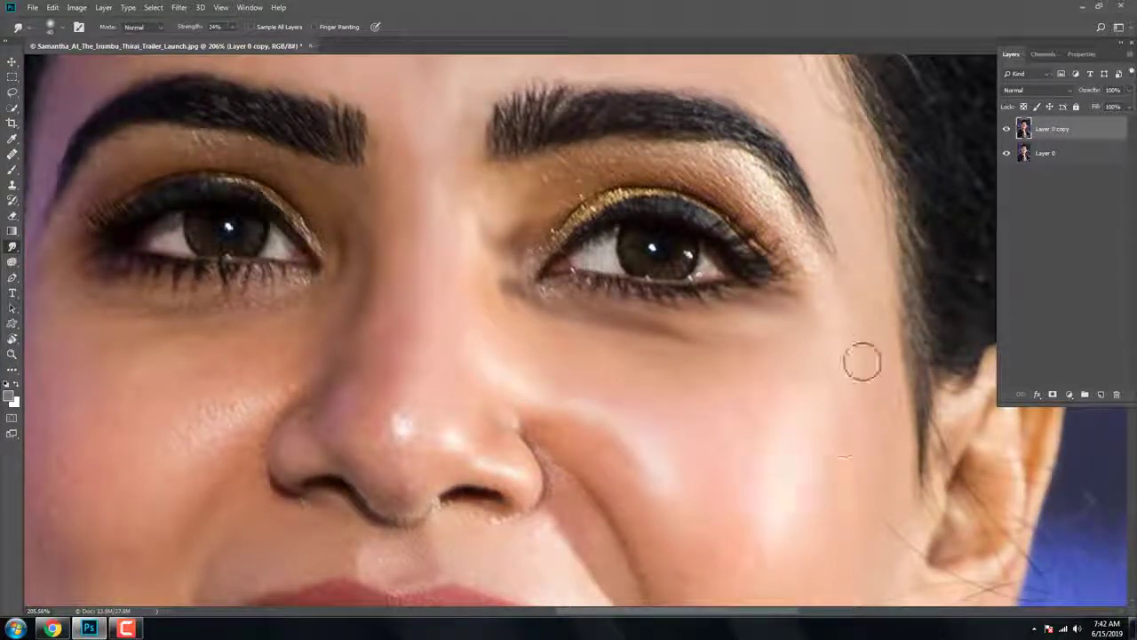
Blend away the light streak beside the nose
scroll(823, 467, down, 1)
scroll(811, 344, down, 4)
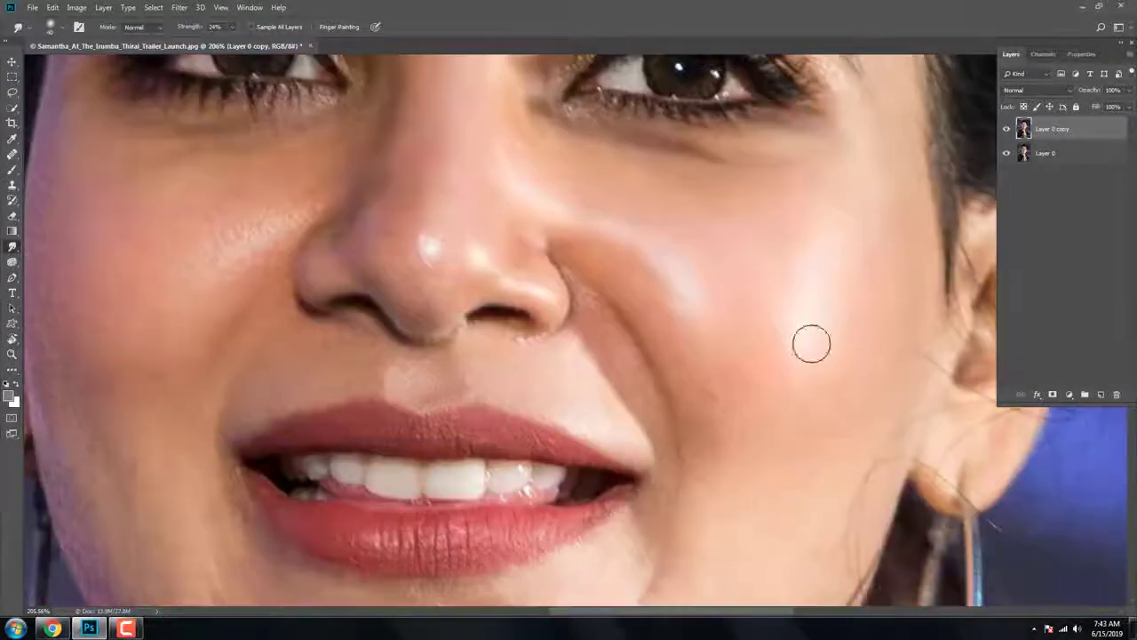
scroll(827, 444, up, 2)
scroll(755, 462, up, 1)
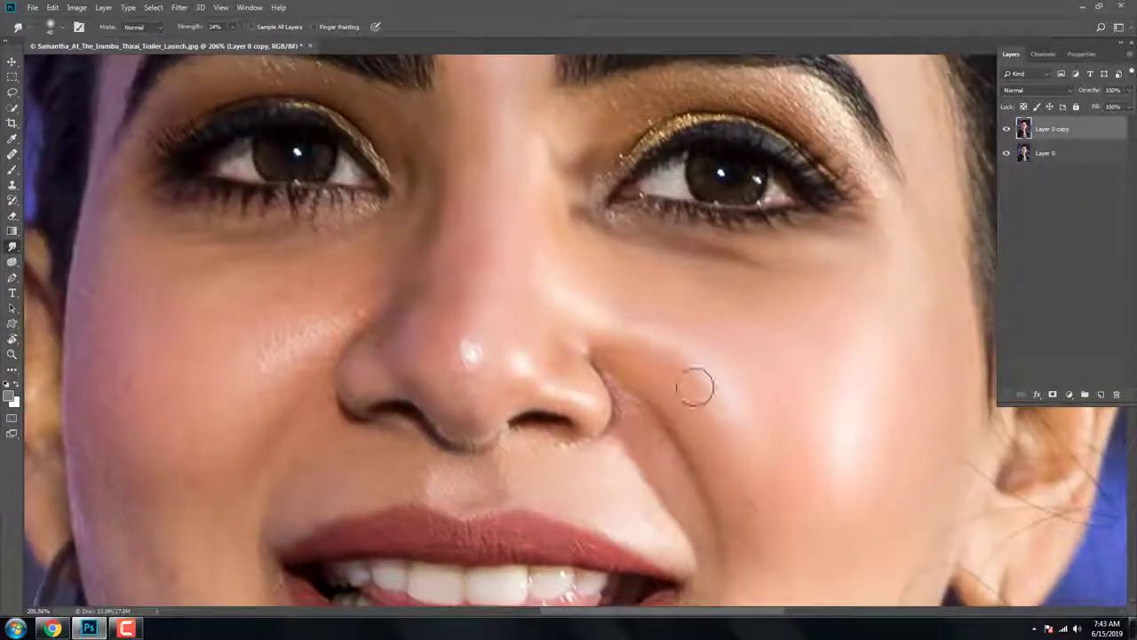
scroll(696, 388, up, 2)
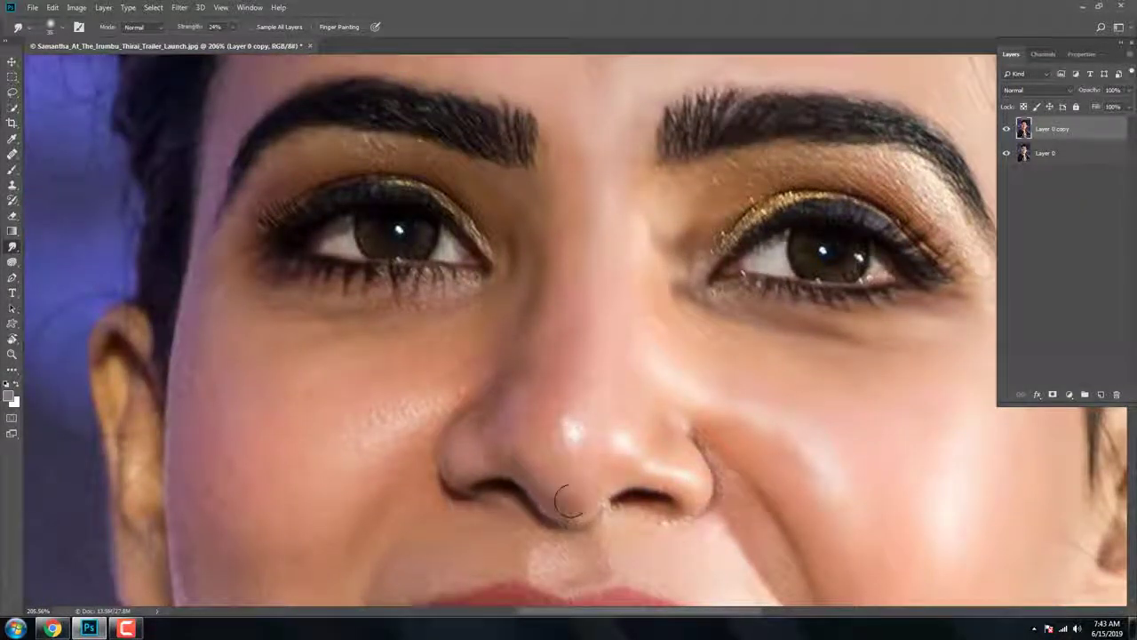
scroll(687, 467, up, 1)
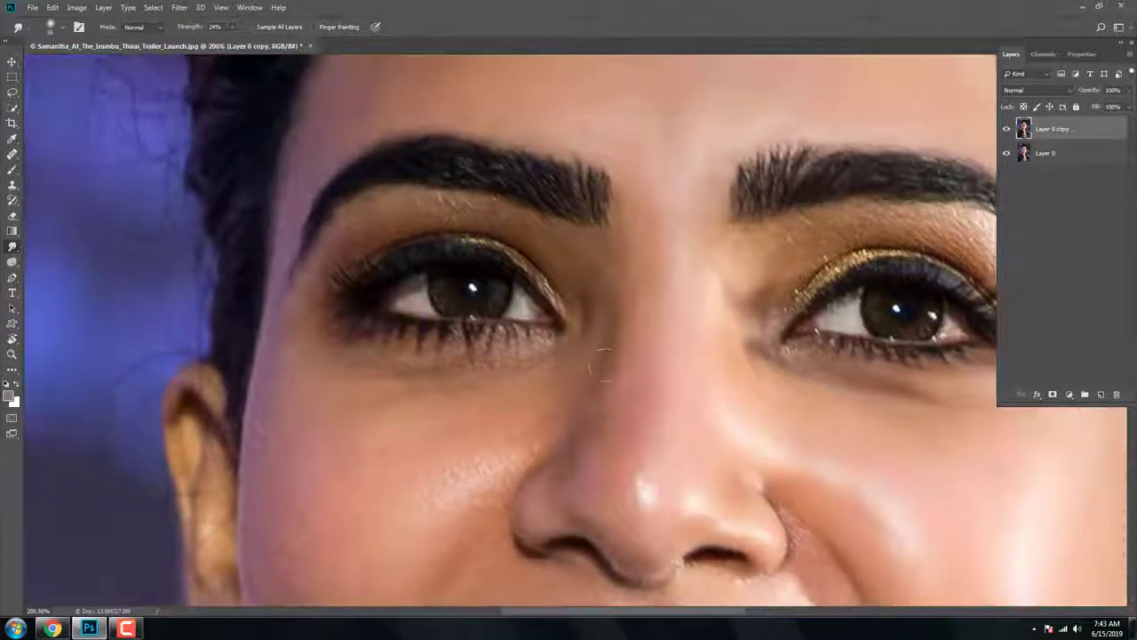
drag(427, 489, 484, 433)
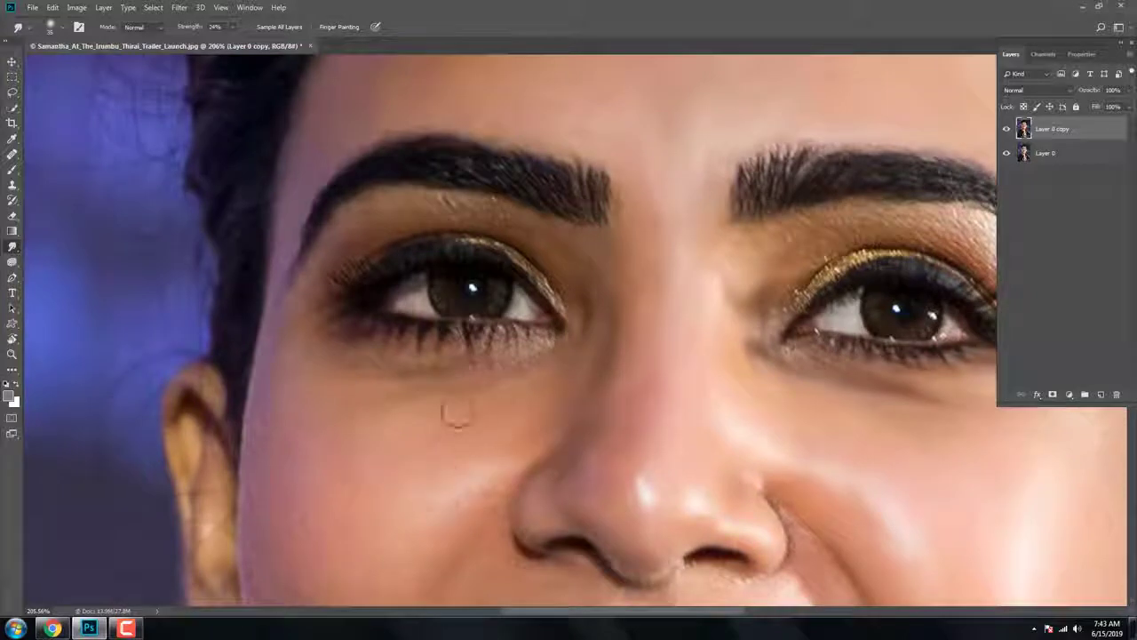
scroll(578, 334, left, 1)
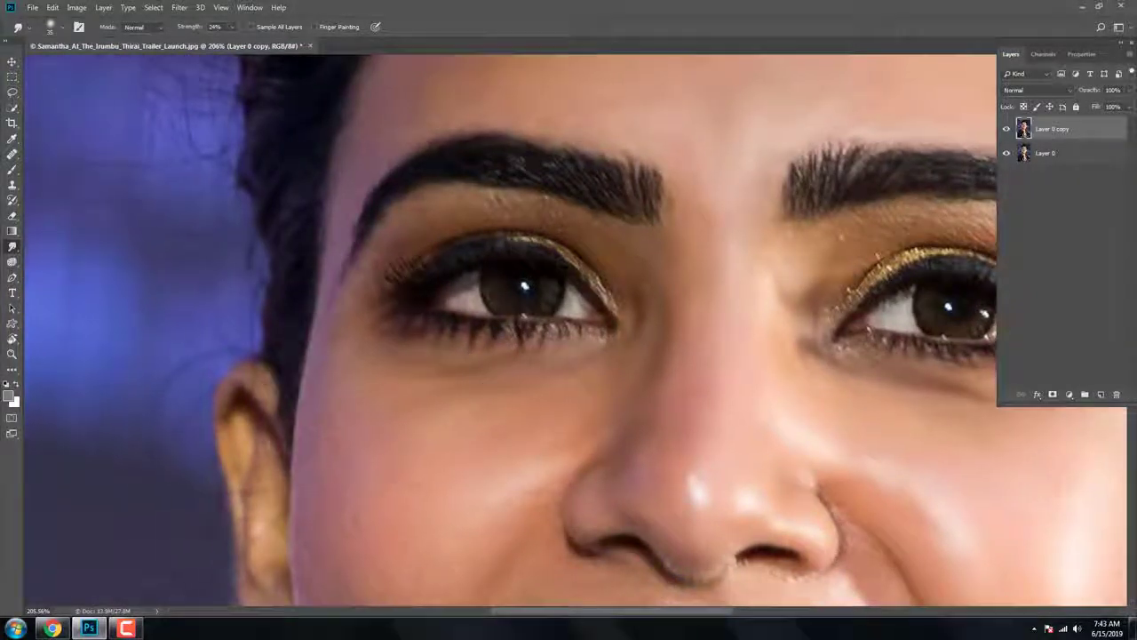
scroll(430, 346, down, 1)
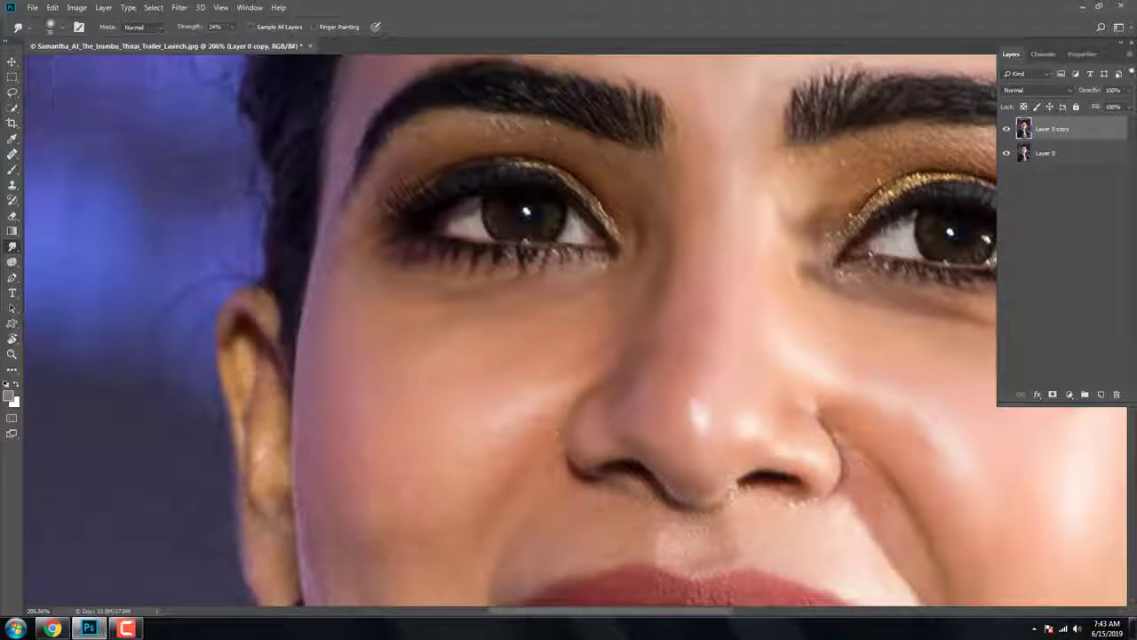
scroll(485, 385, right, 1)
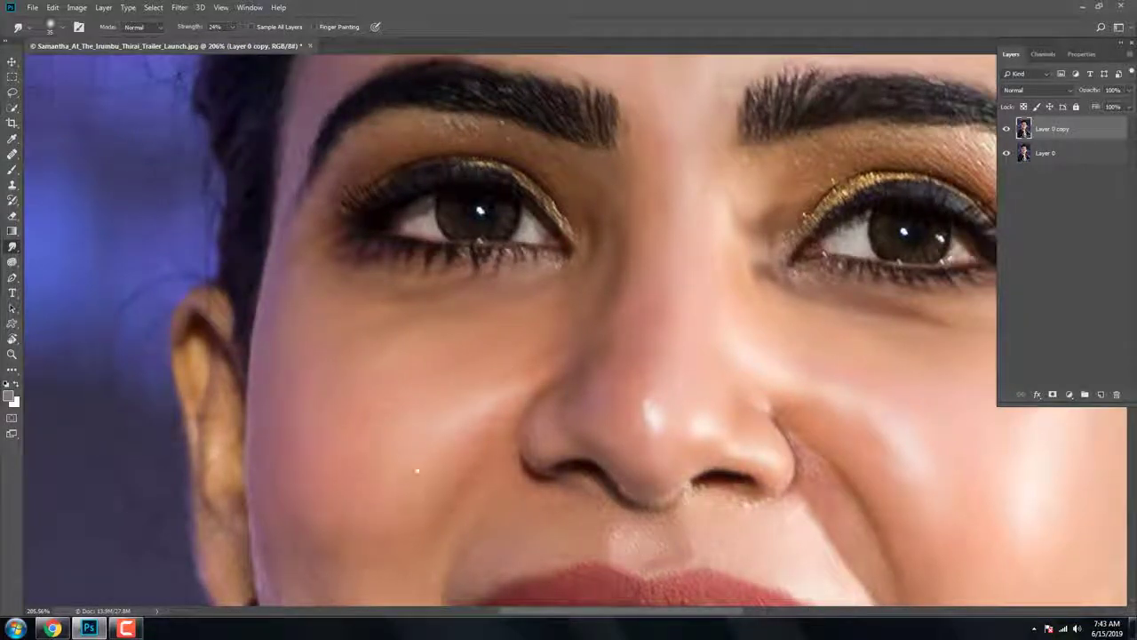
scroll(499, 276, down, 2)
scroll(339, 382, down, 1)
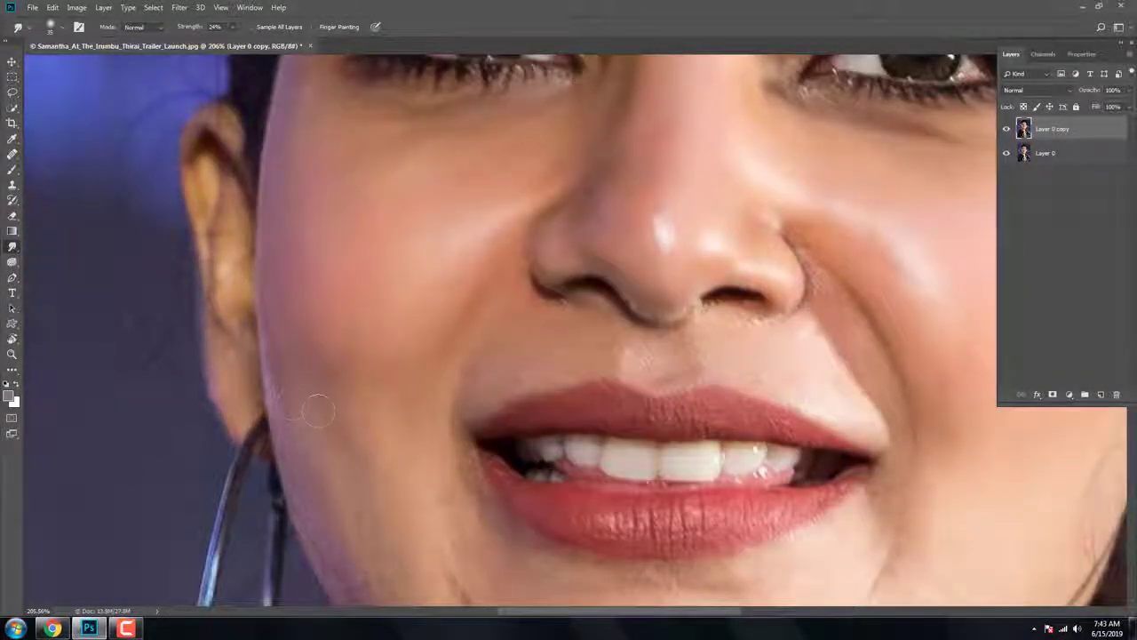
scroll(339, 482, down, 2)
scroll(380, 568, down, 2)
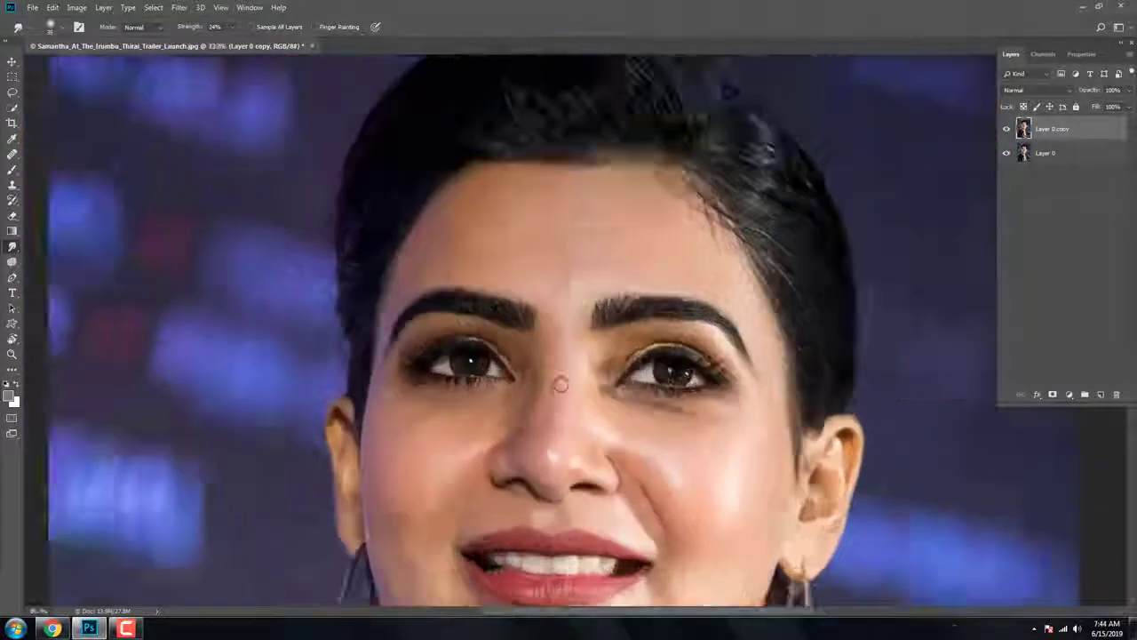
Smudge the skin at the right corner of the lips and just below the nostril
scroll(521, 381, up, 1)
scroll(432, 322, down, 2)
scroll(432, 323, up, 2)
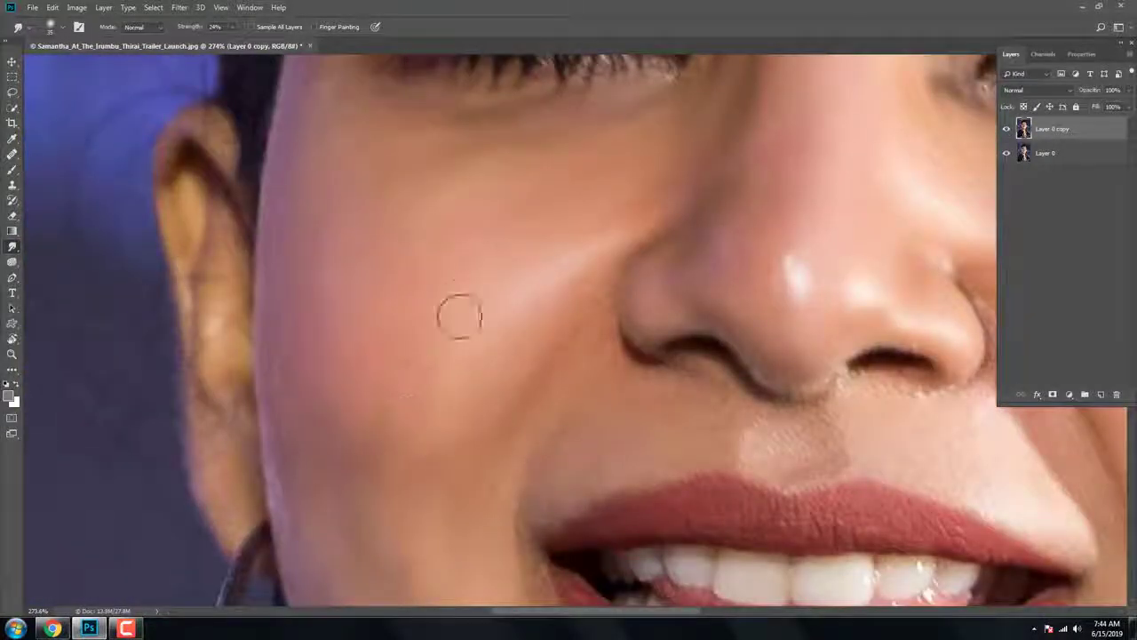
scroll(410, 401, up, 2)
scroll(410, 401, down, 1)
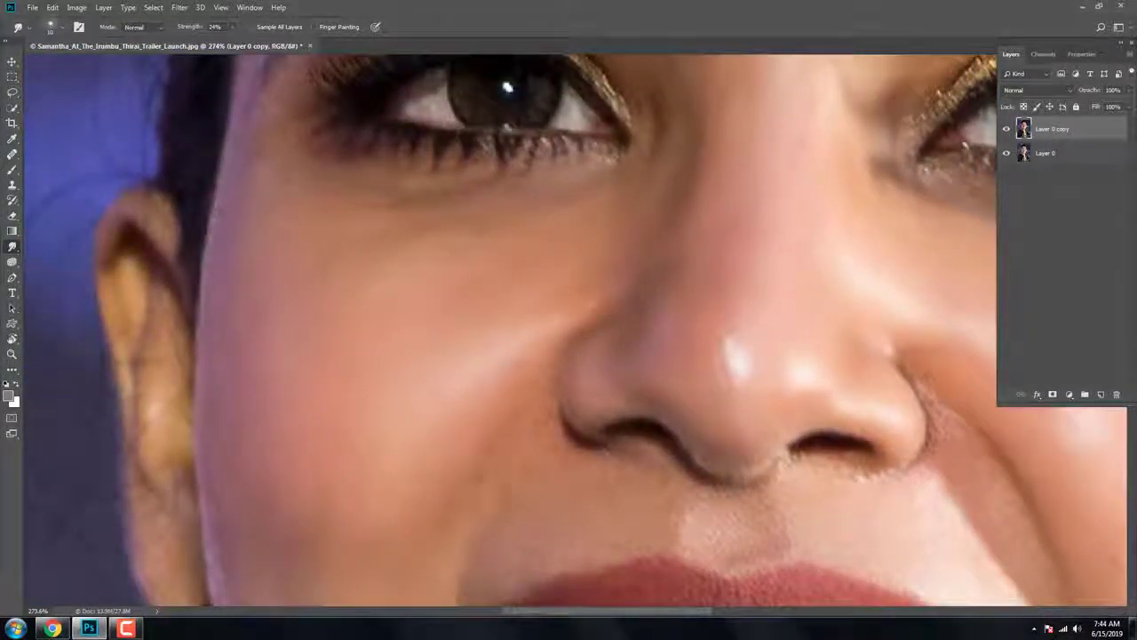
scroll(551, 499, down, 1)
scroll(449, 518, down, 2)
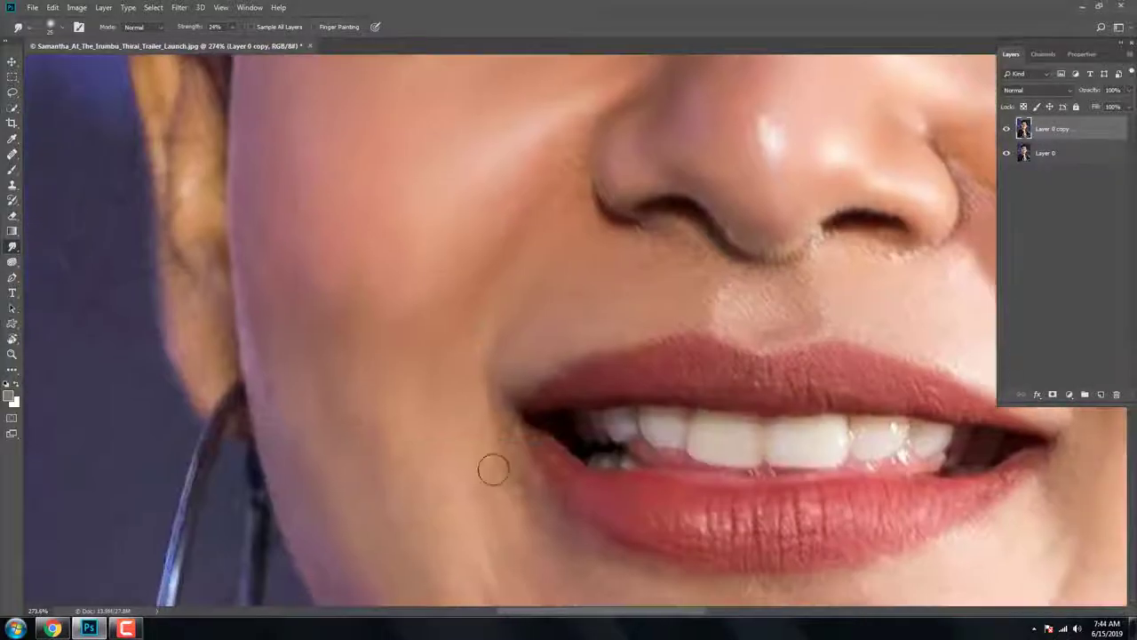
scroll(492, 470, down, 2)
scroll(471, 467, up, 3)
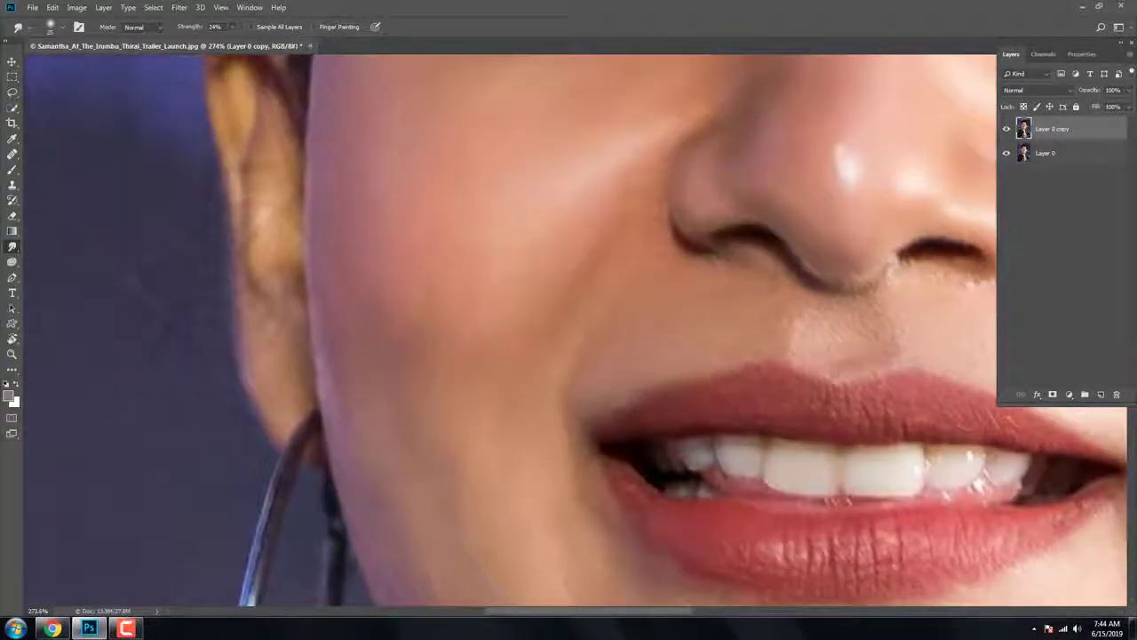
scroll(430, 351, up, 2)
right_click(429, 351)
key(Escape)
scroll(429, 351, down, 5)
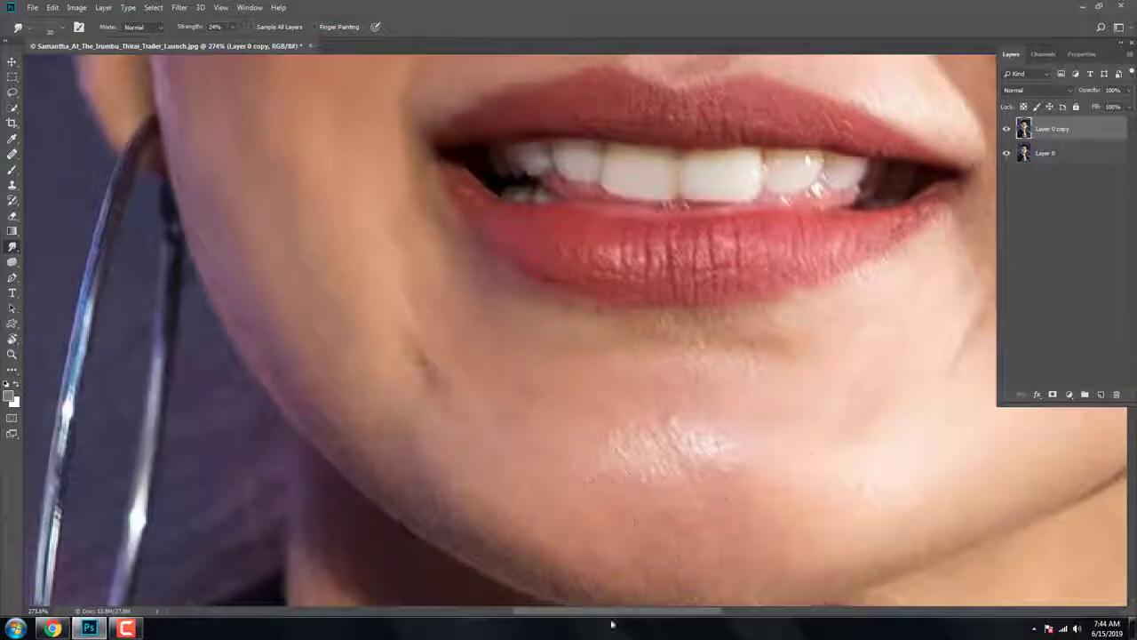
scroll(825, 343, right, 3)
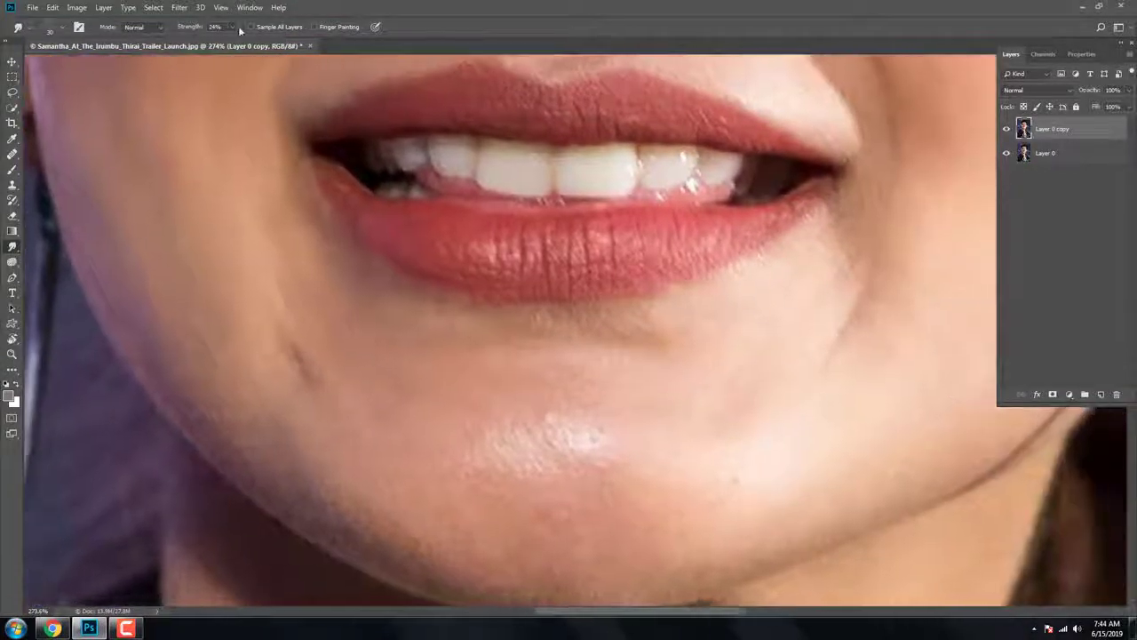
scroll(846, 258, up, 1)
scroll(846, 258, right, 1)
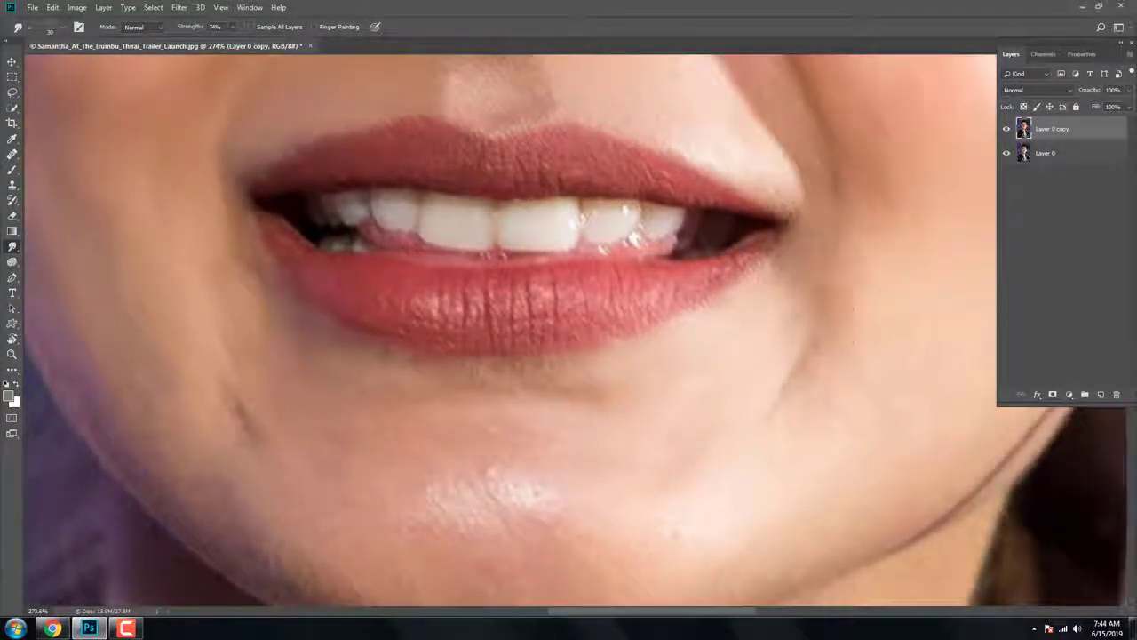
scroll(876, 292, up, 2)
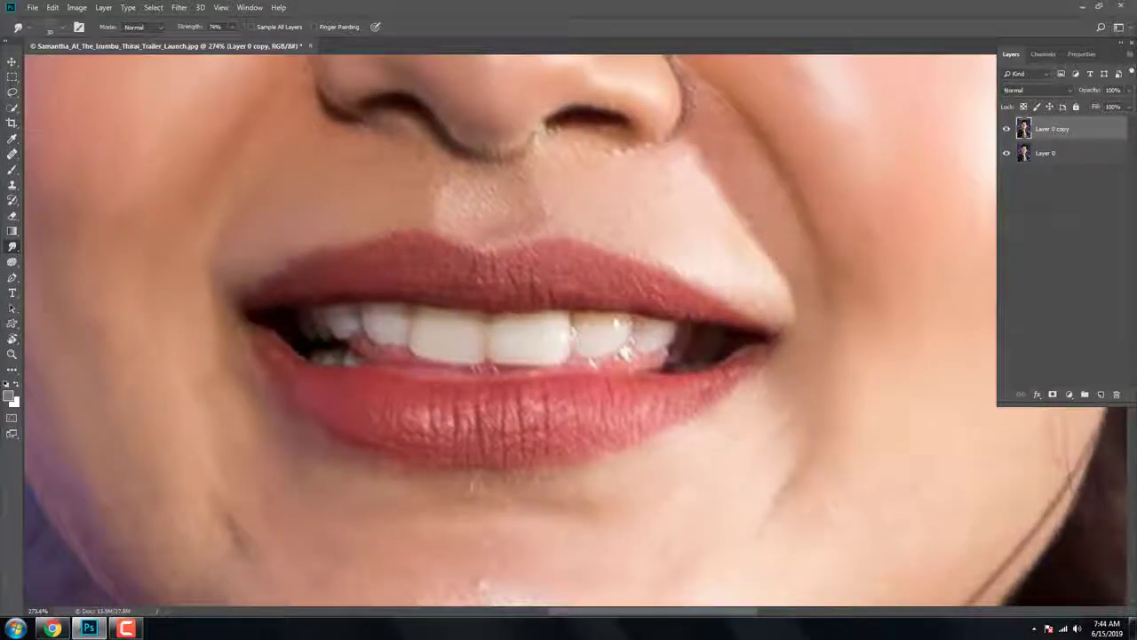
drag(782, 302, 711, 213)
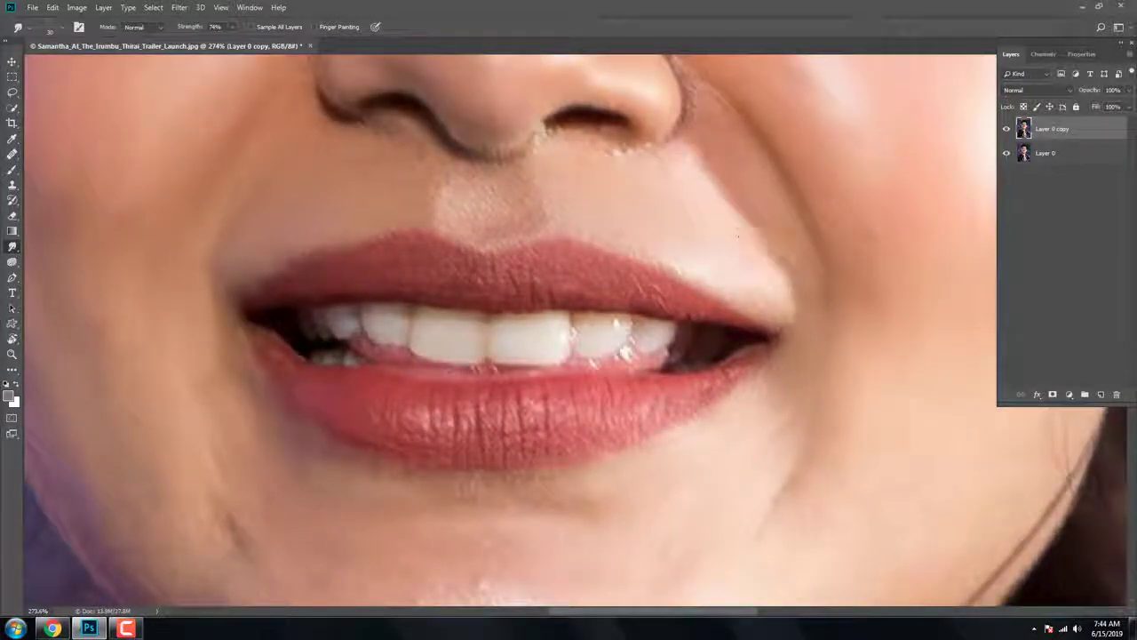
mouse_move(485, 191)
mouse_down()
mouse_move(493, 157)
mouse_move(435, 185)
mouse_up()
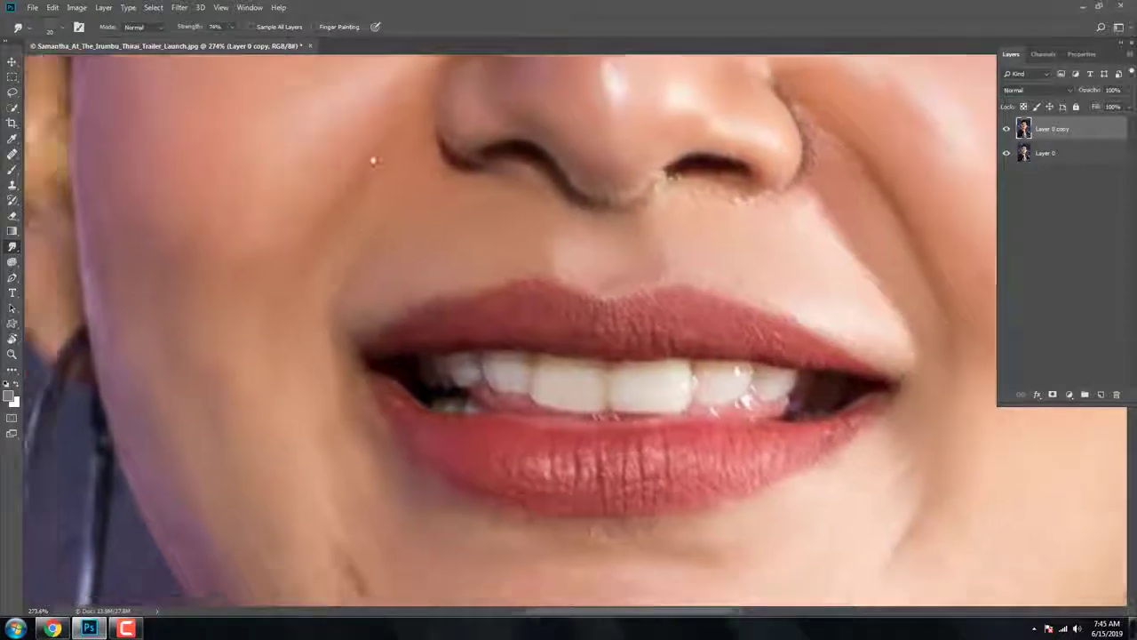
Smooth the skin across the chin
drag(640, 374, 565, 502)
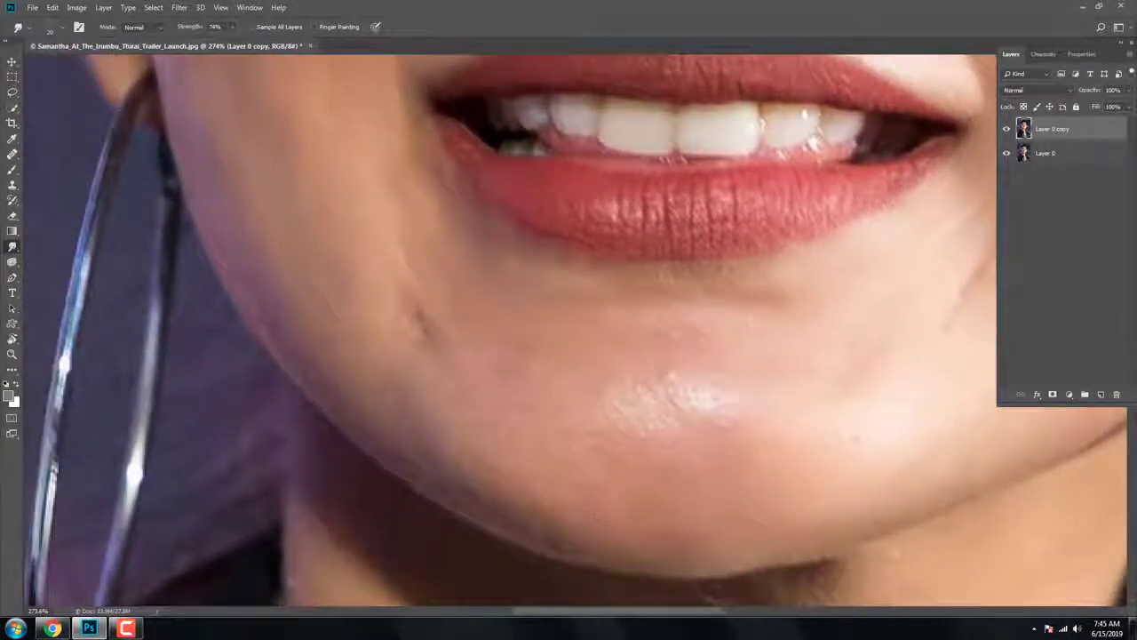
drag(311, 337, 346, 369)
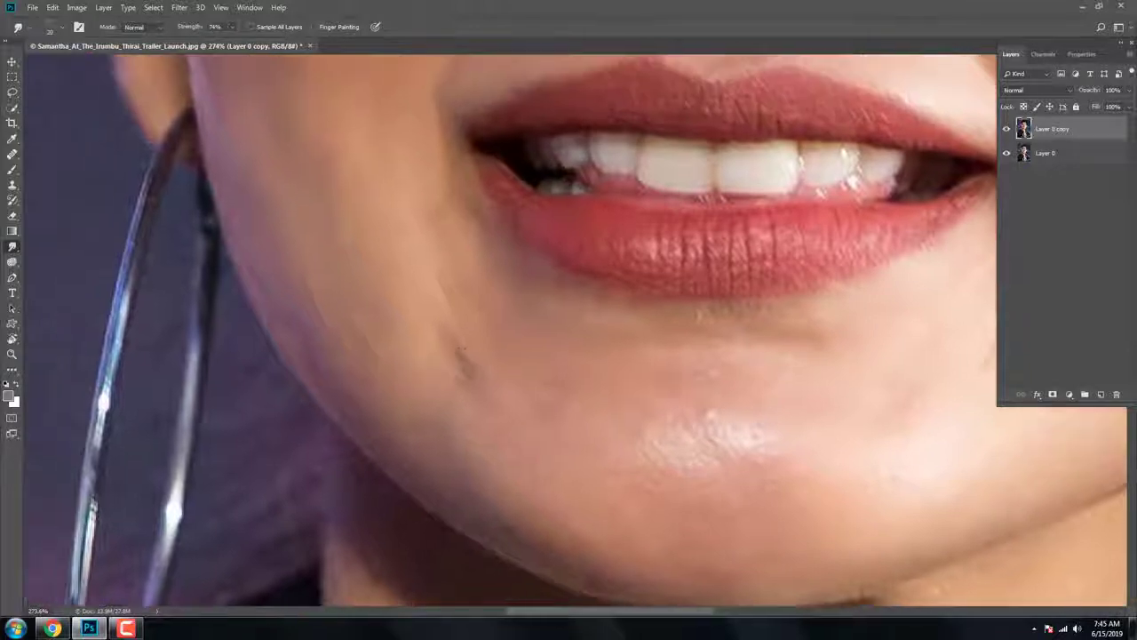
scroll(577, 427, right, 3)
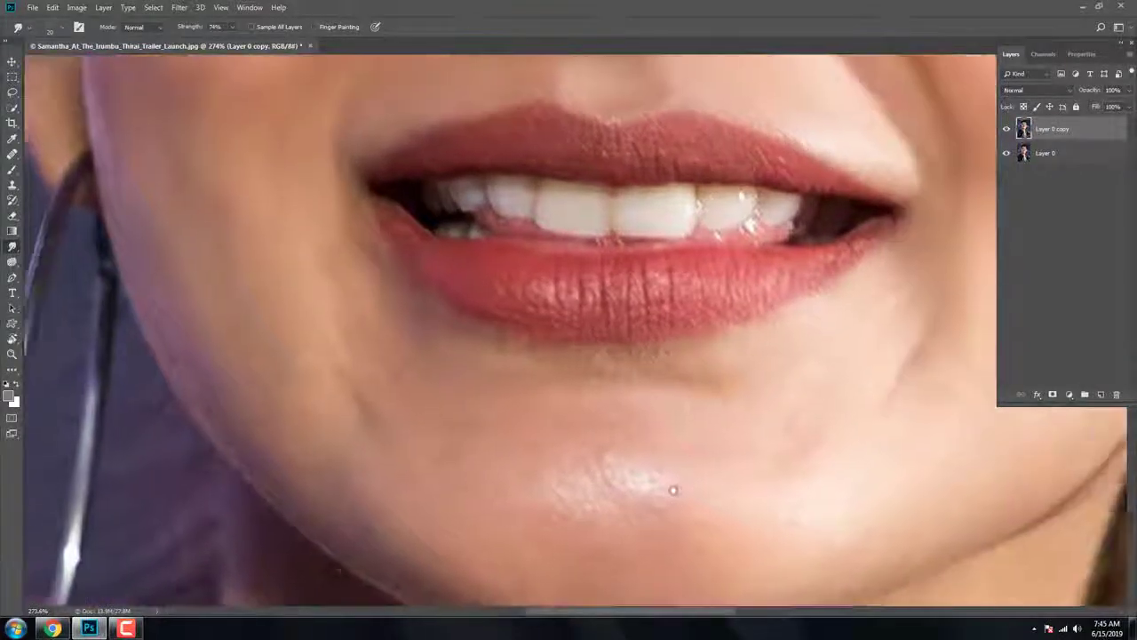
scroll(711, 400, up, 5)
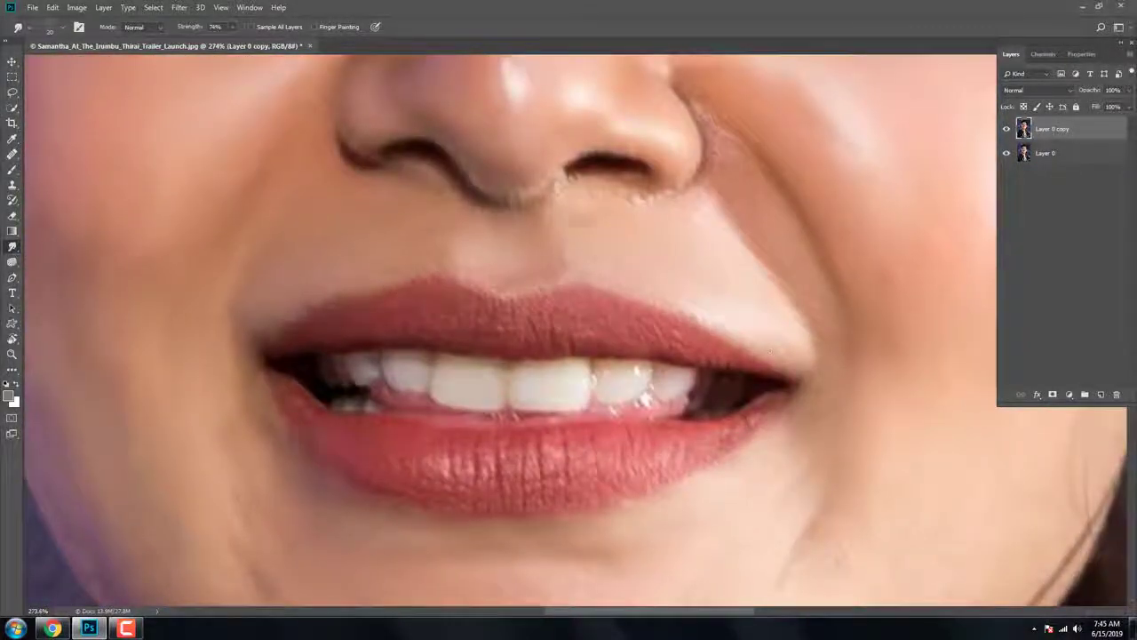
scroll(693, 382, up, 2)
scroll(628, 387, up, 2)
scroll(628, 388, right, 3)
scroll(628, 387, down, 2)
scroll(636, 384, right, 2)
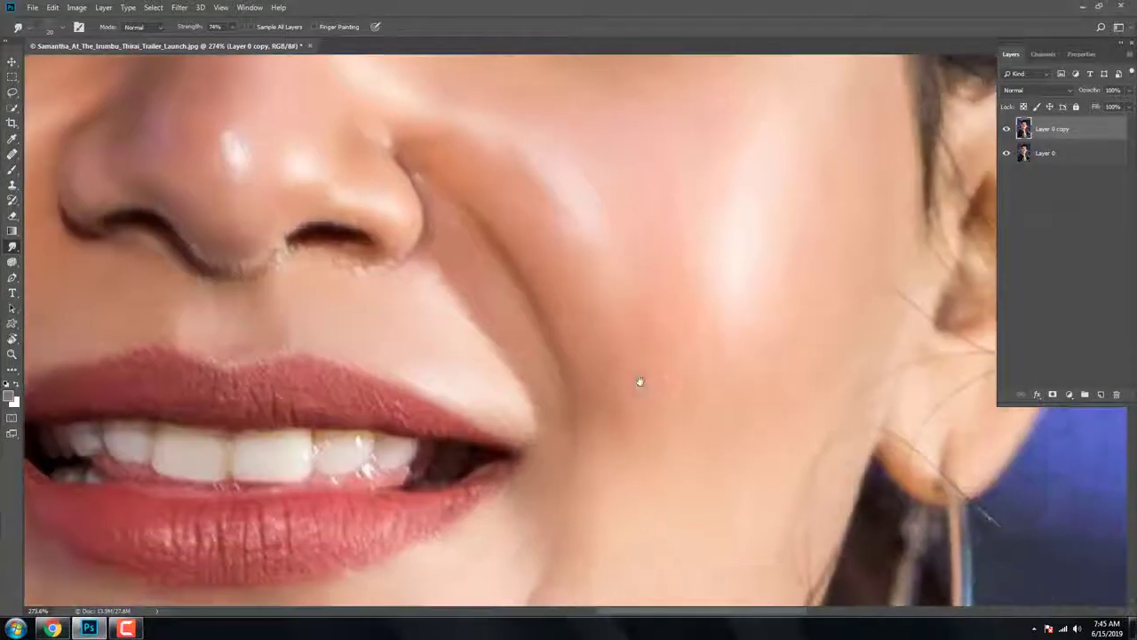
scroll(800, 316, up, 5)
scroll(698, 305, right, 1)
scroll(738, 400, up, 3)
scroll(773, 495, left, 2)
Blend the eyeshadow and brow-bone skin above the right eye
scroll(773, 494, up, 5)
scroll(773, 495, left, 3)
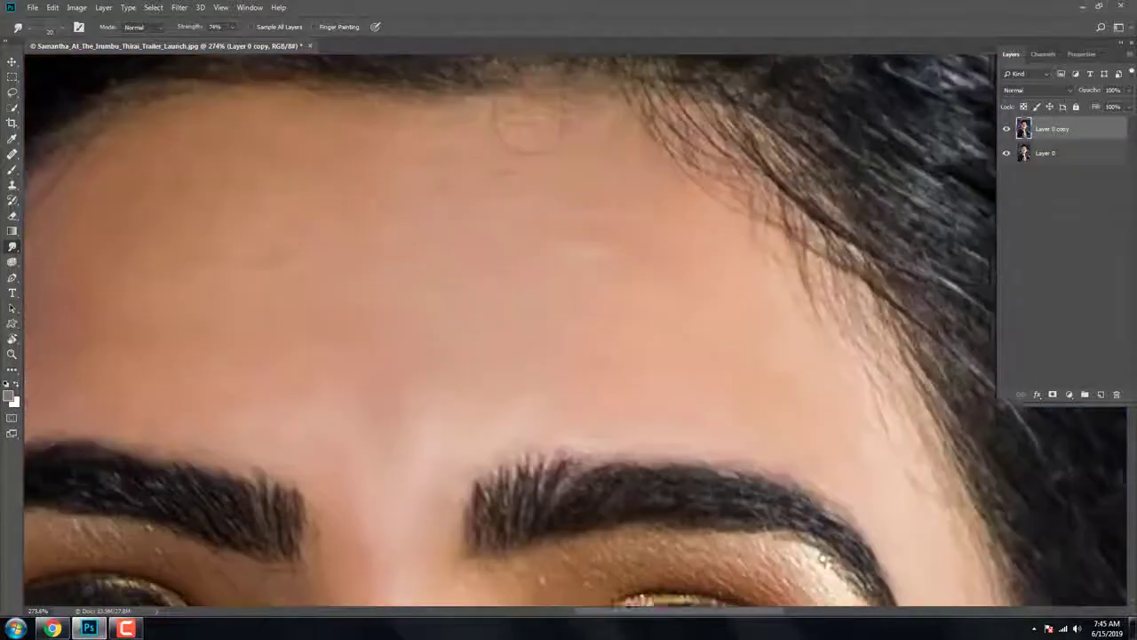
scroll(627, 462, down, 3)
scroll(627, 462, left, 2)
scroll(662, 389, down, 3)
scroll(662, 389, right, 1)
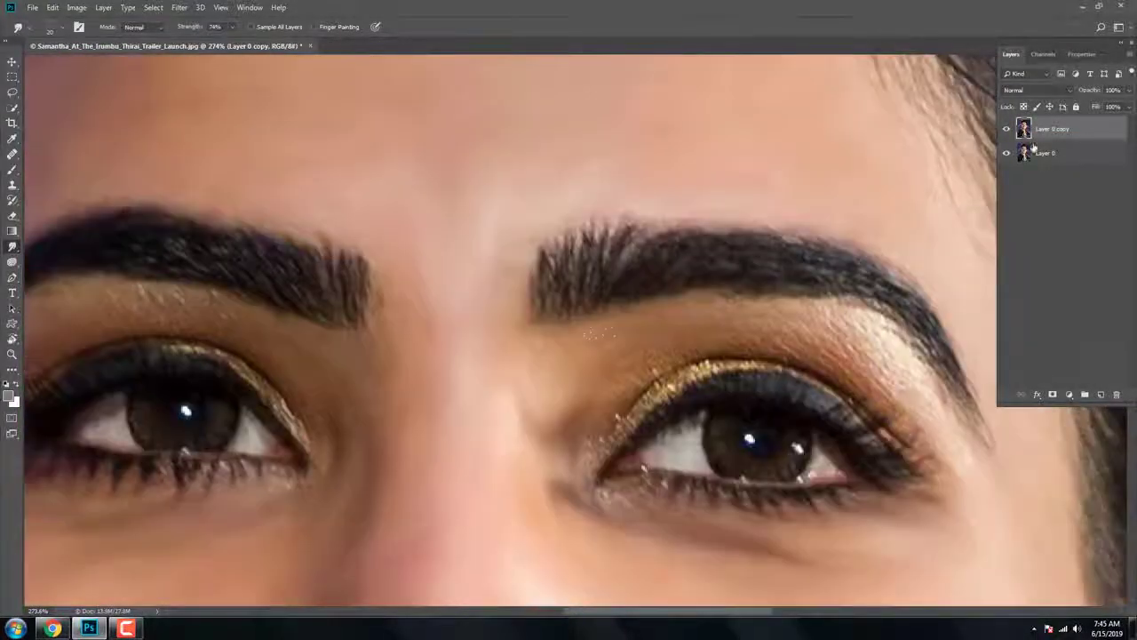
drag(853, 373, 880, 347)
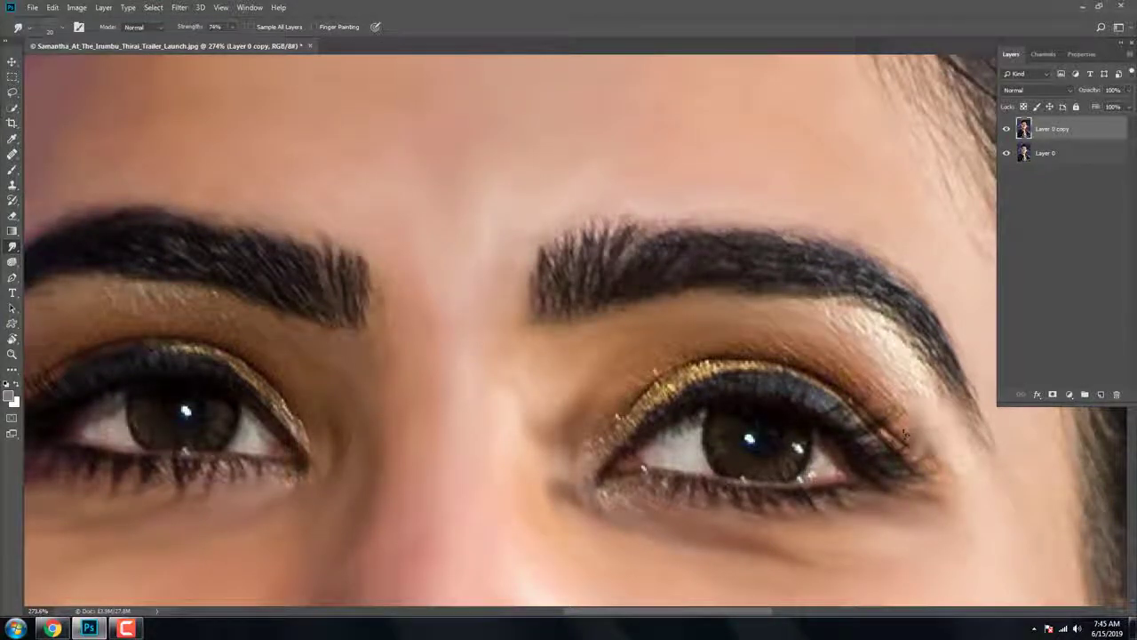
drag(933, 400, 870, 320)
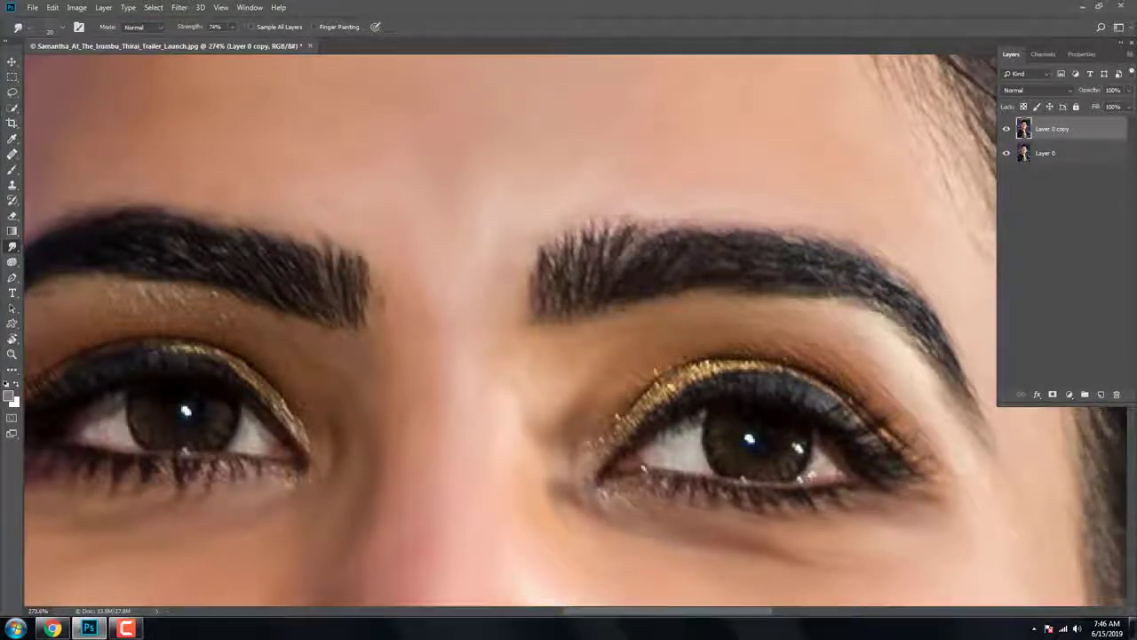
Smooth away the glitter specks below the left eyebrow
drag(791, 322, 862, 325)
drag(399, 388, 698, 417)
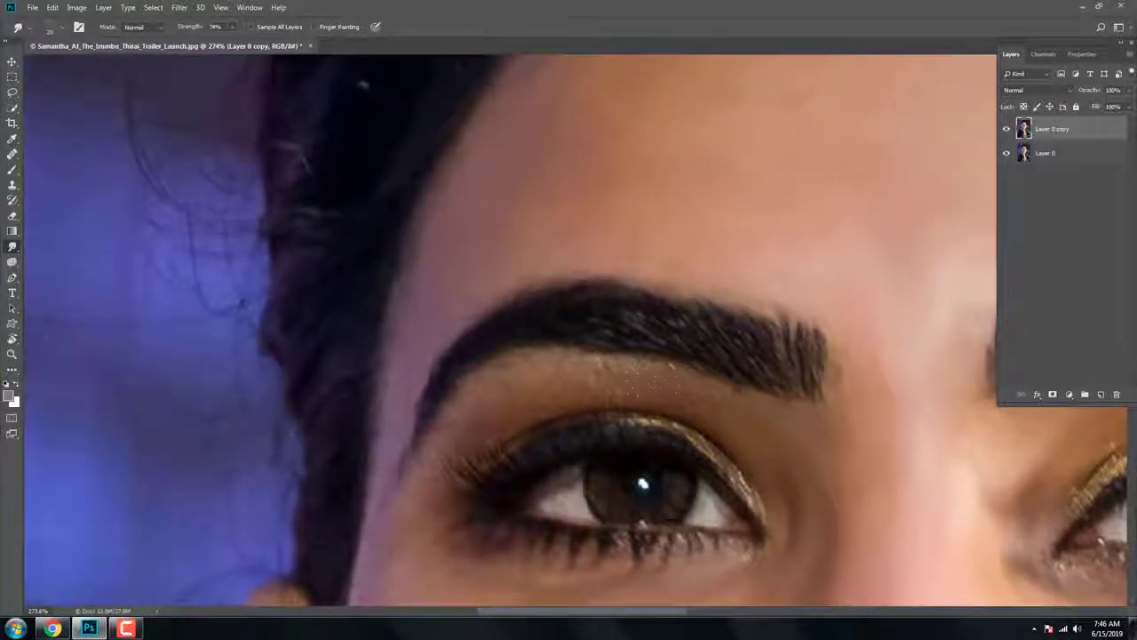
drag(622, 373, 675, 373)
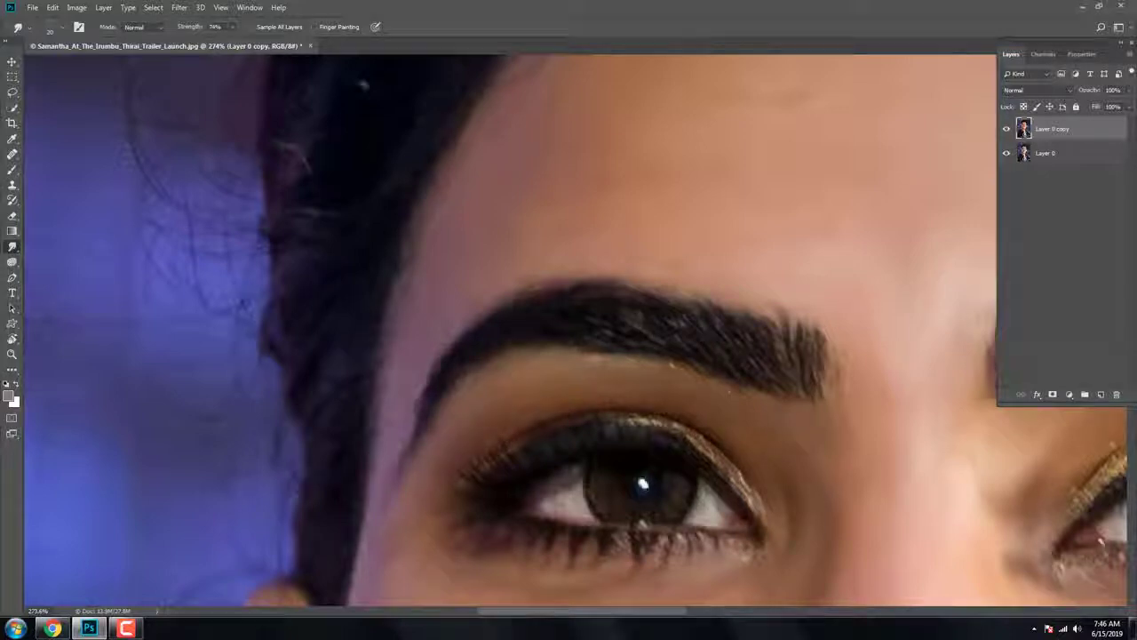
drag(476, 526, 536, 464)
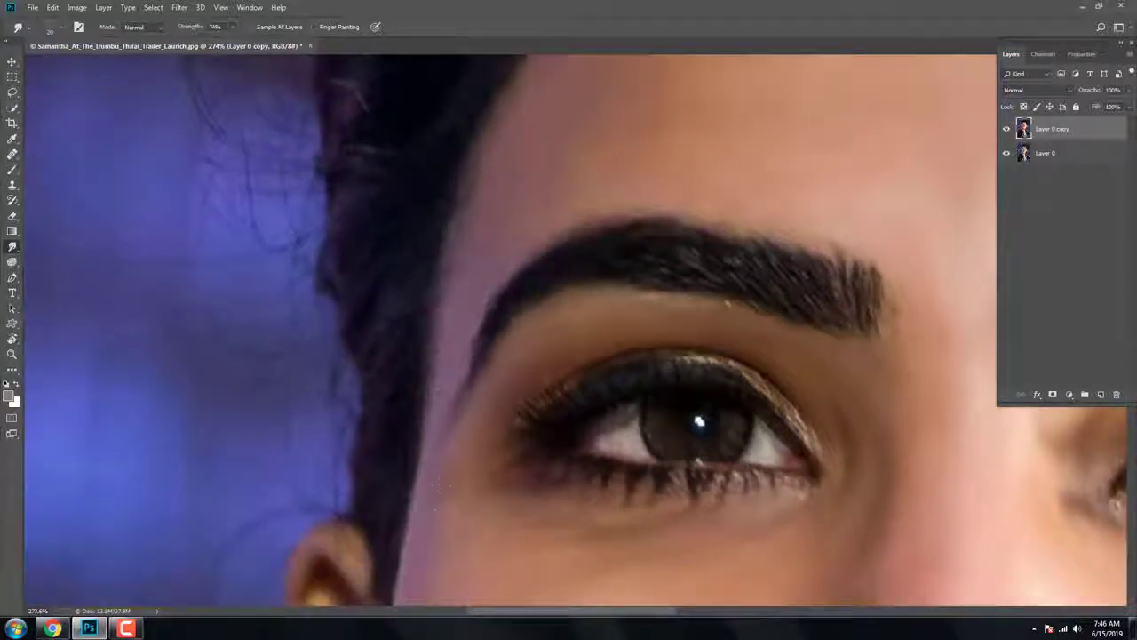
scroll(488, 459, up, 3)
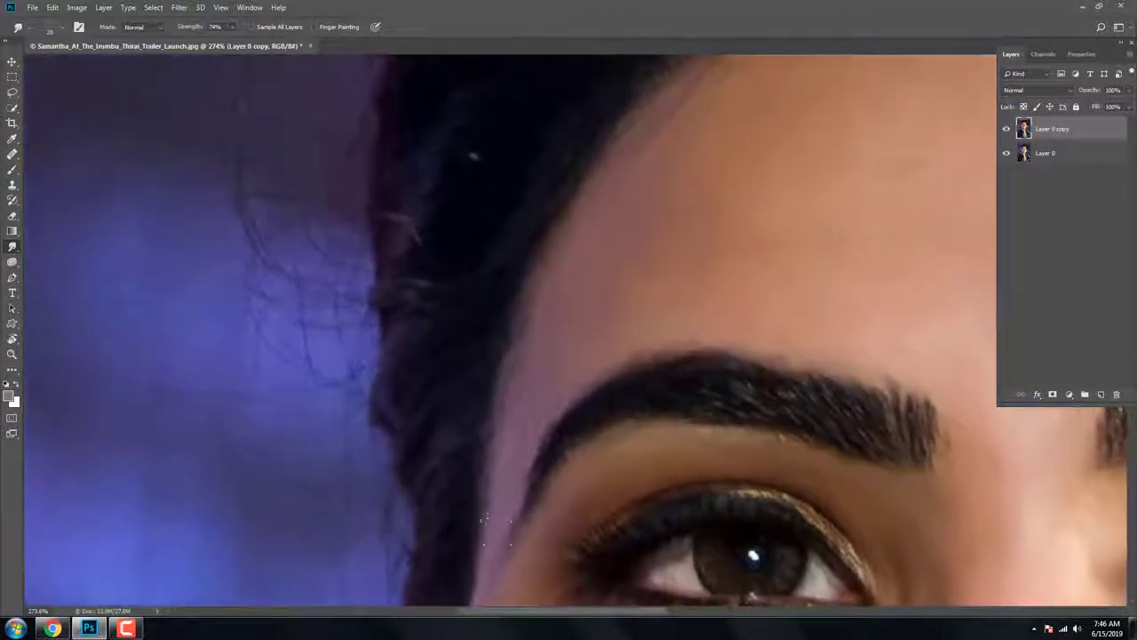
scroll(497, 462, down, 3)
scroll(387, 496, down, 3)
Pan and zoom around the forehead and brows to review them, then zoom toward the nose
scroll(387, 496, up, 2)
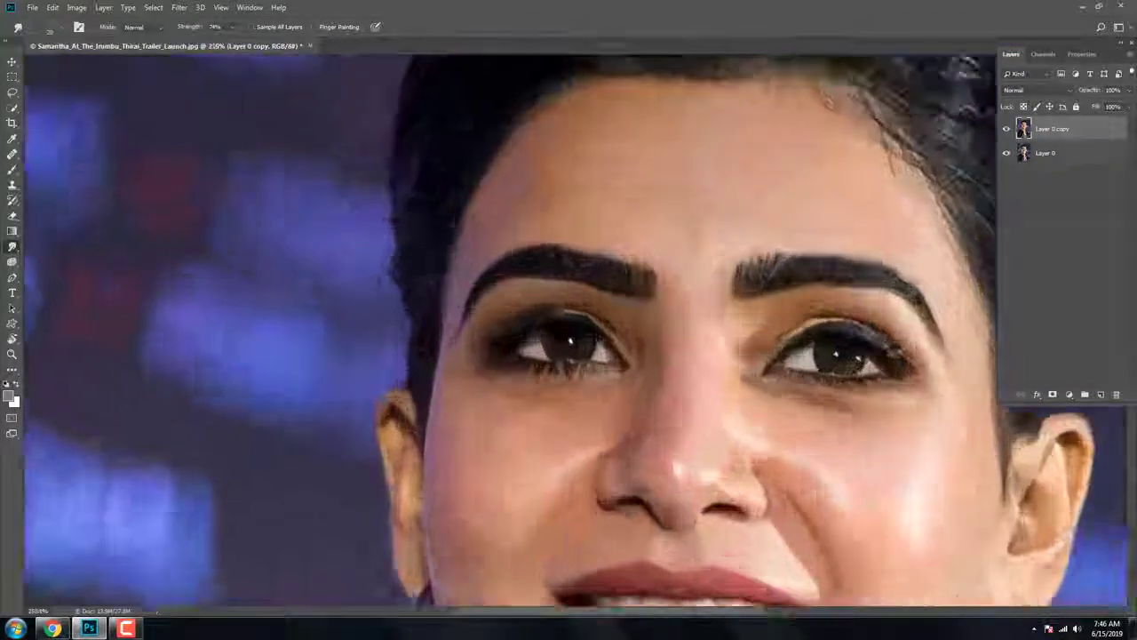
scroll(386, 496, up, 2)
scroll(471, 377, left, 3)
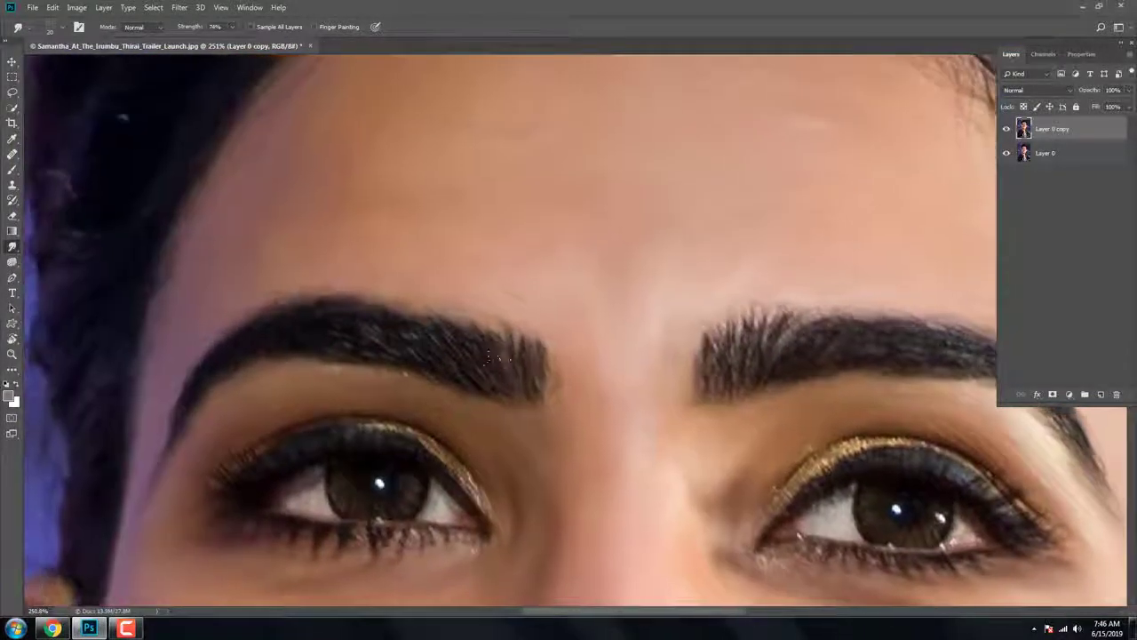
scroll(543, 368, right, 4)
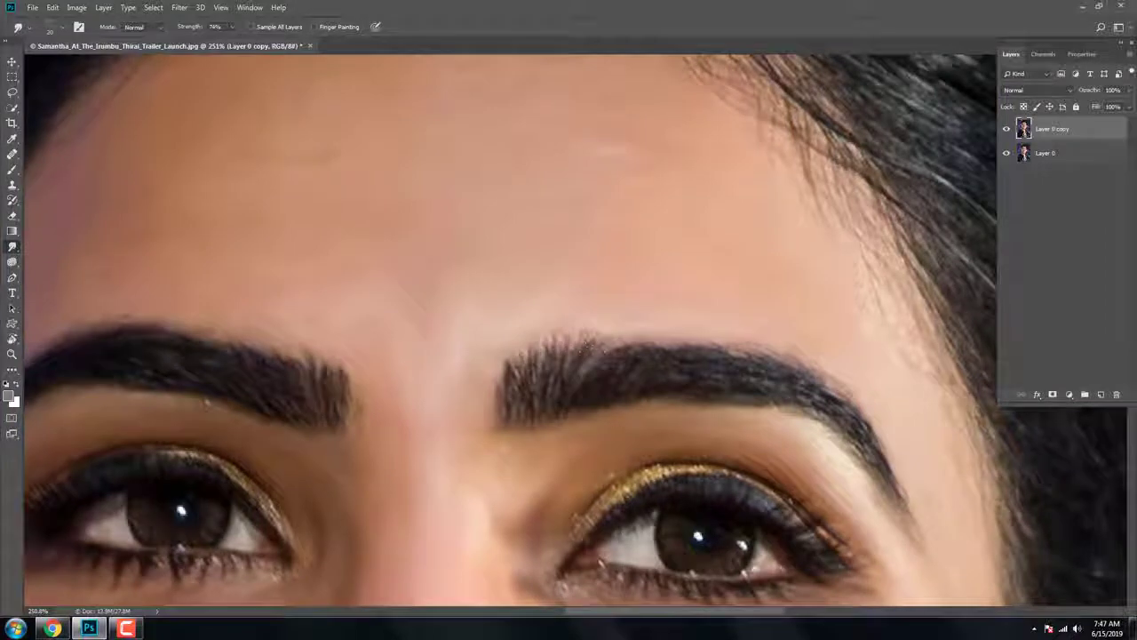
scroll(640, 351, right, 2)
scroll(639, 351, down, 1)
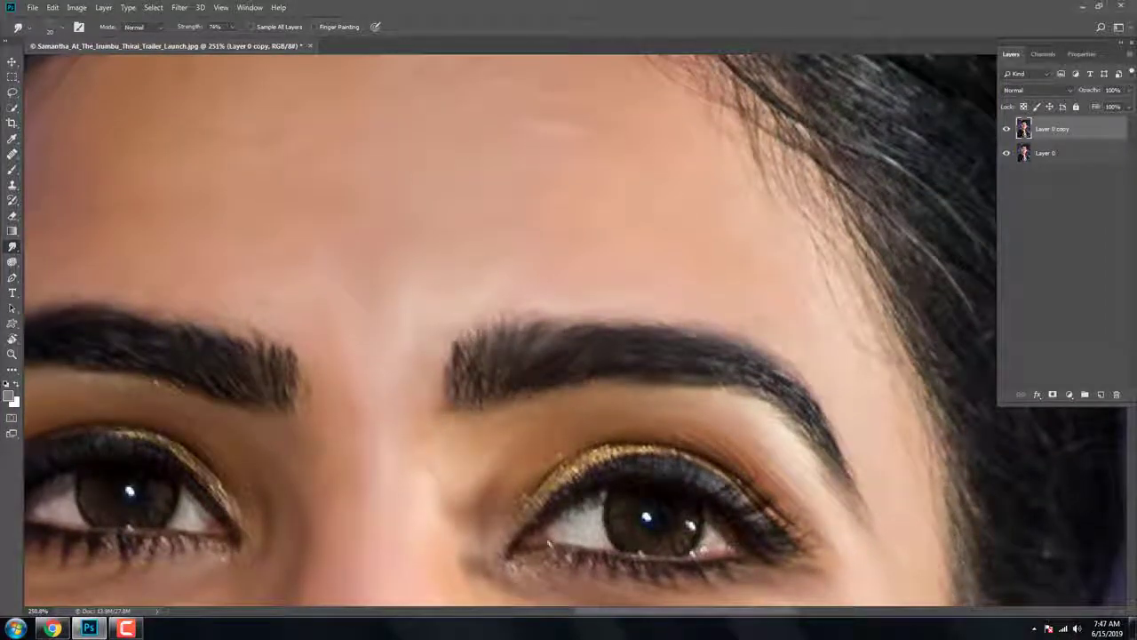
scroll(758, 384, left, 3)
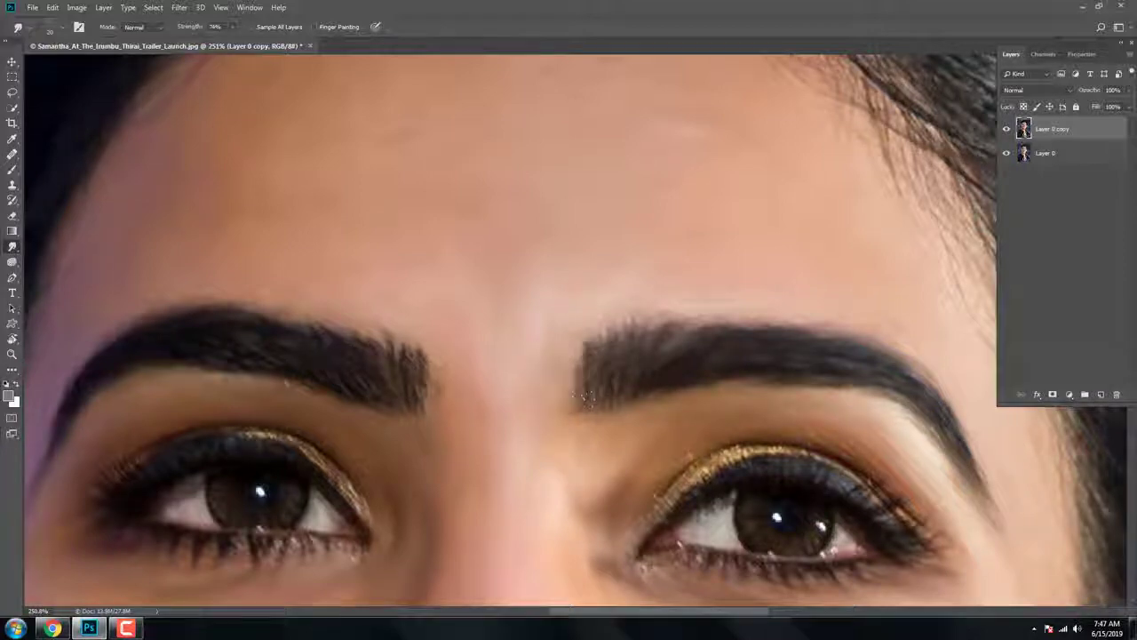
scroll(596, 332, up, 1)
scroll(596, 332, left, 1)
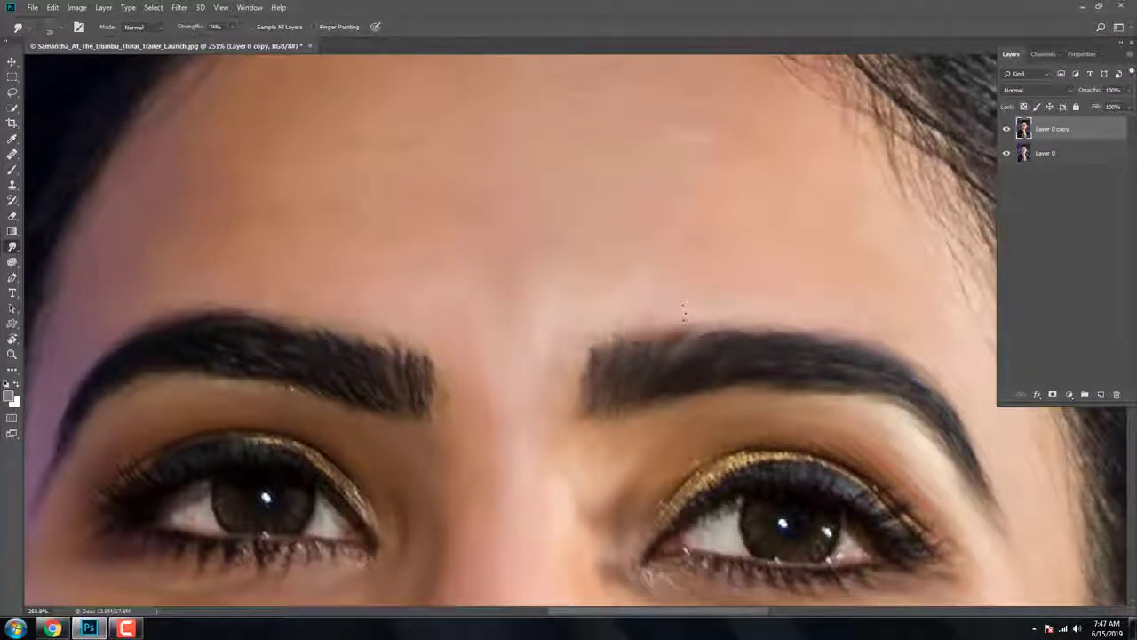
scroll(684, 311, left, 4)
scroll(684, 311, up, 1)
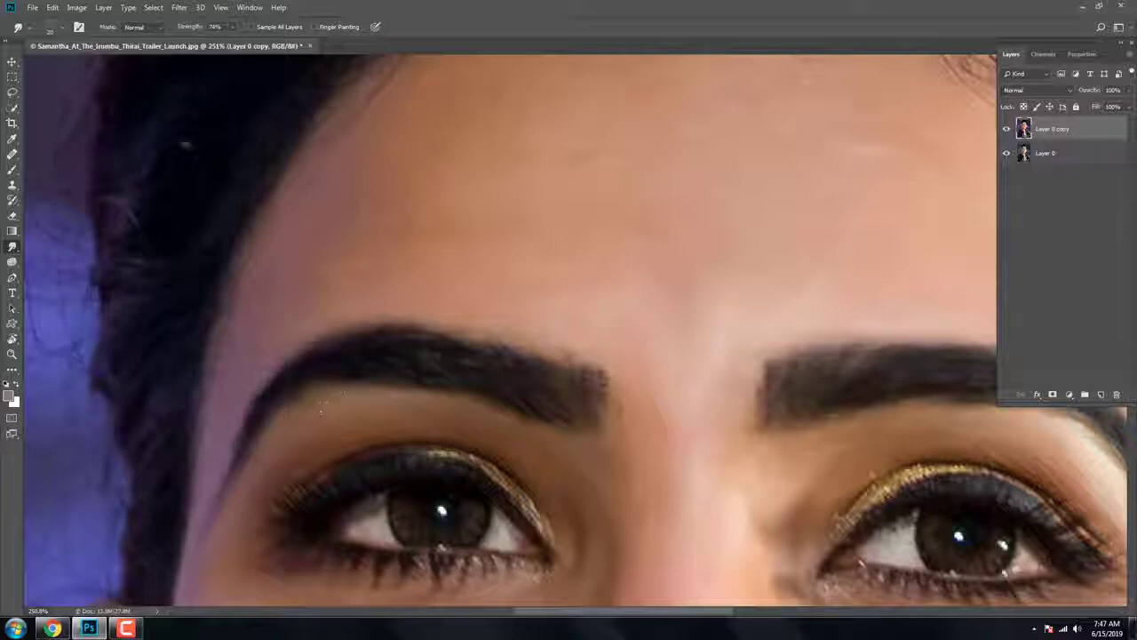
scroll(623, 430, down, 5)
scroll(613, 480, down, 2)
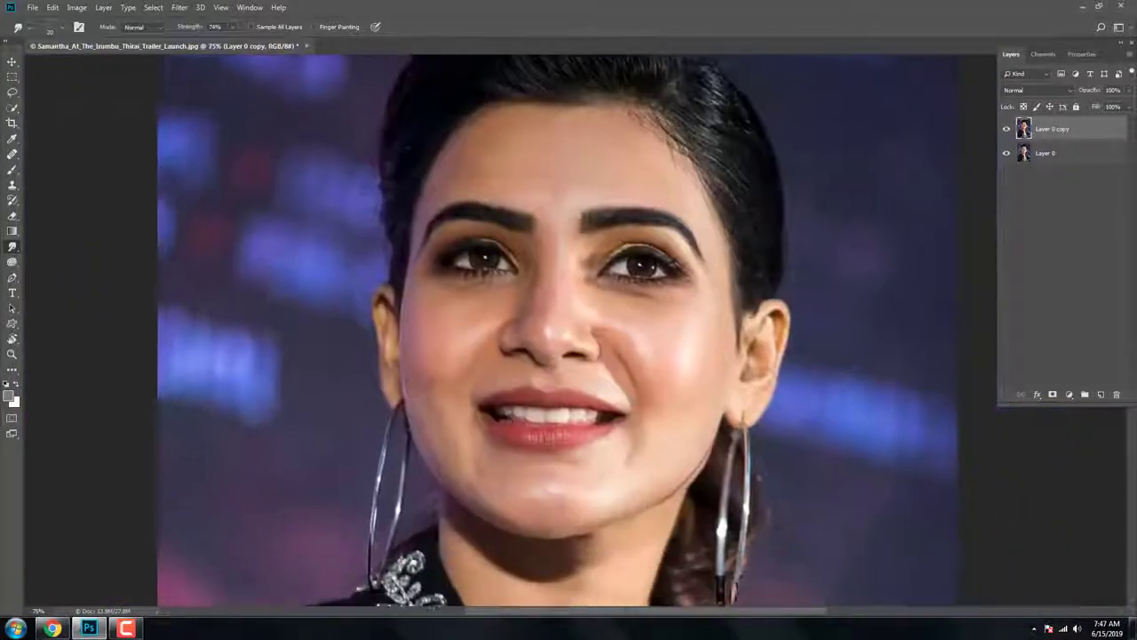
scroll(598, 507, up, 3)
scroll(676, 471, up, 2)
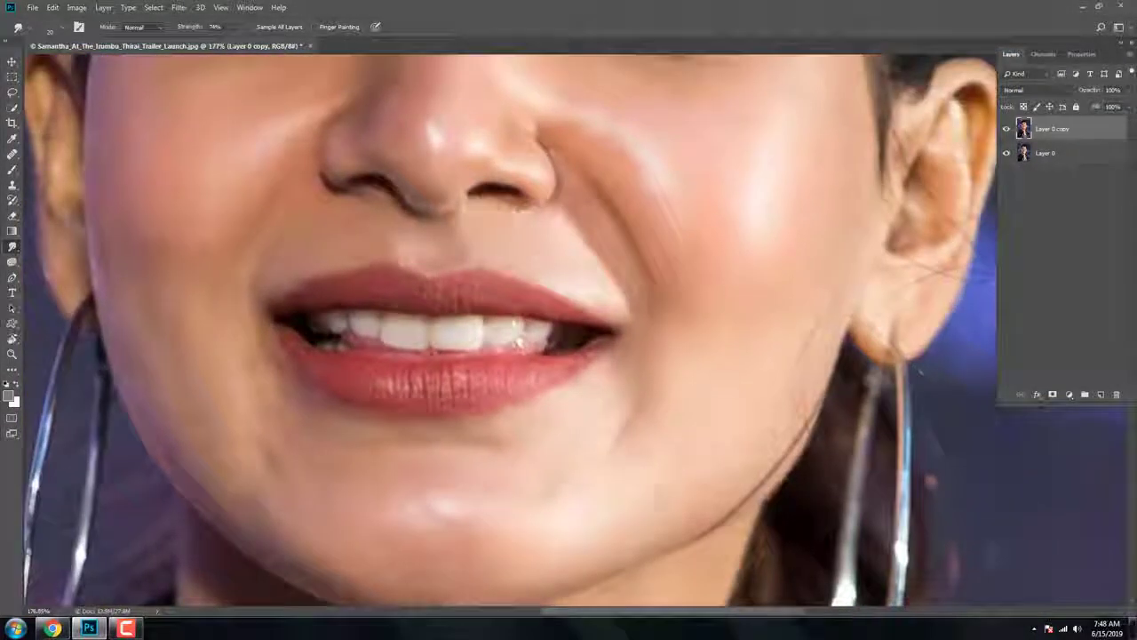
scroll(693, 475, up, 3)
scroll(511, 373, up, 3)
scroll(511, 374, up, 2)
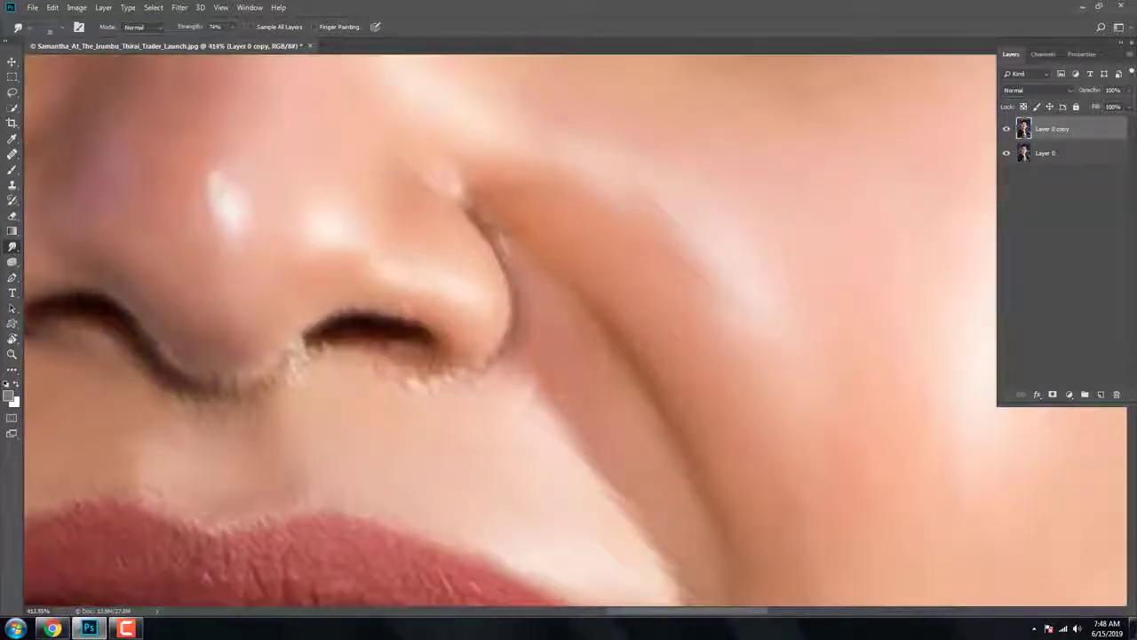
Lower smudge strength to 18% and smooth the speckles between and below the nostrils
right_click(608, 194)
key(Escape)
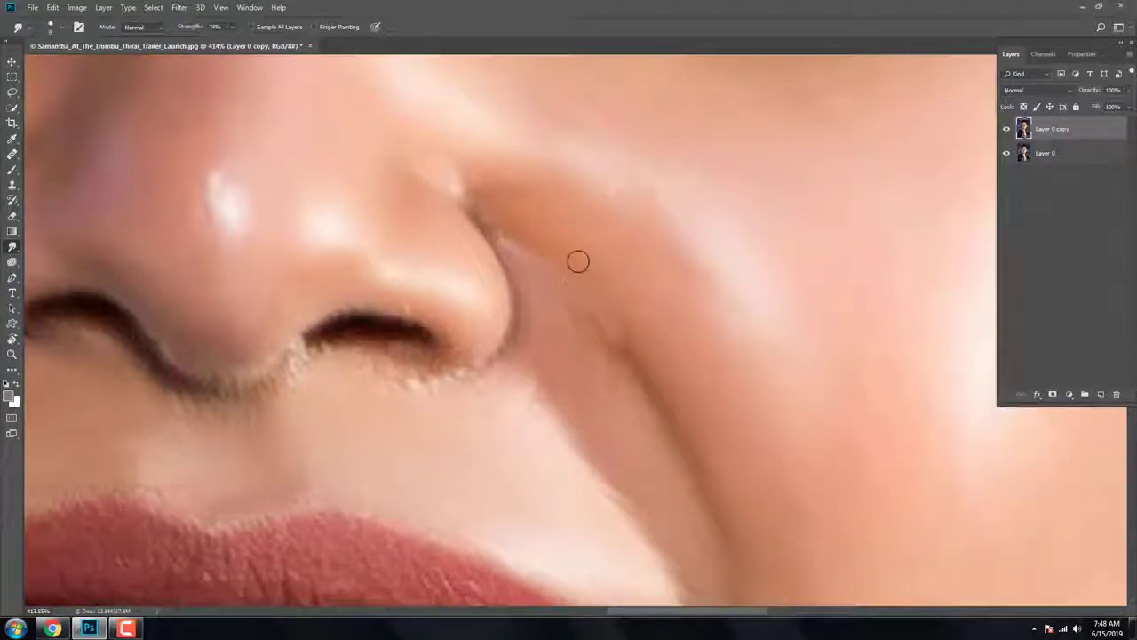
key(1)
key(8)
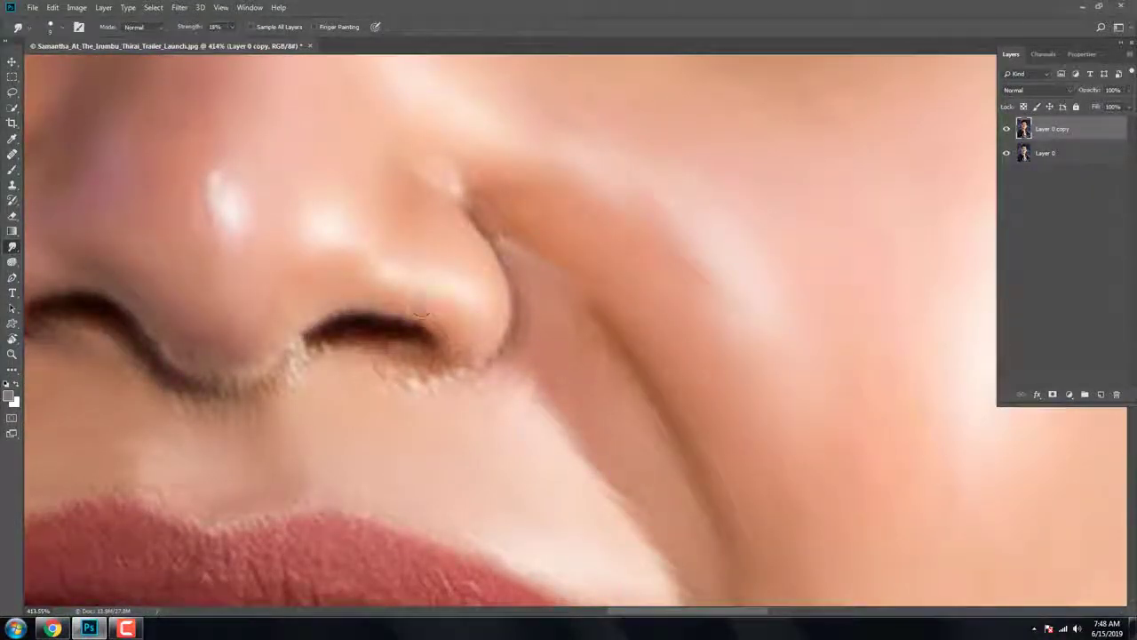
mouse_move(268, 355)
mouse_down()
mouse_move(387, 347)
mouse_move(343, 358)
mouse_move(476, 364)
mouse_up()
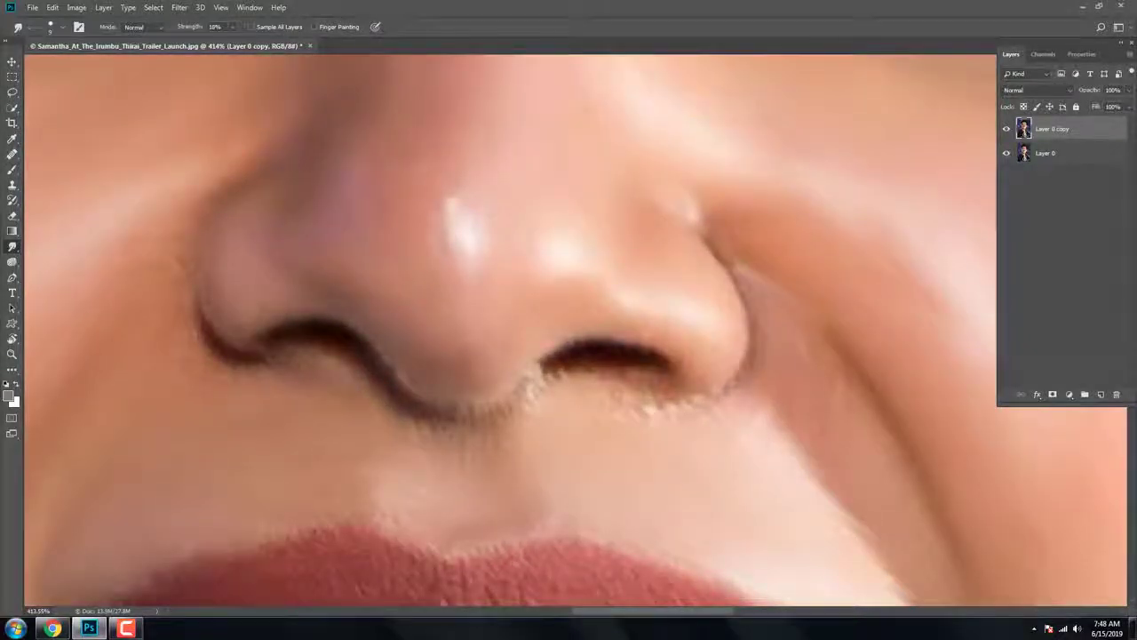
drag(219, 282, 292, 287)
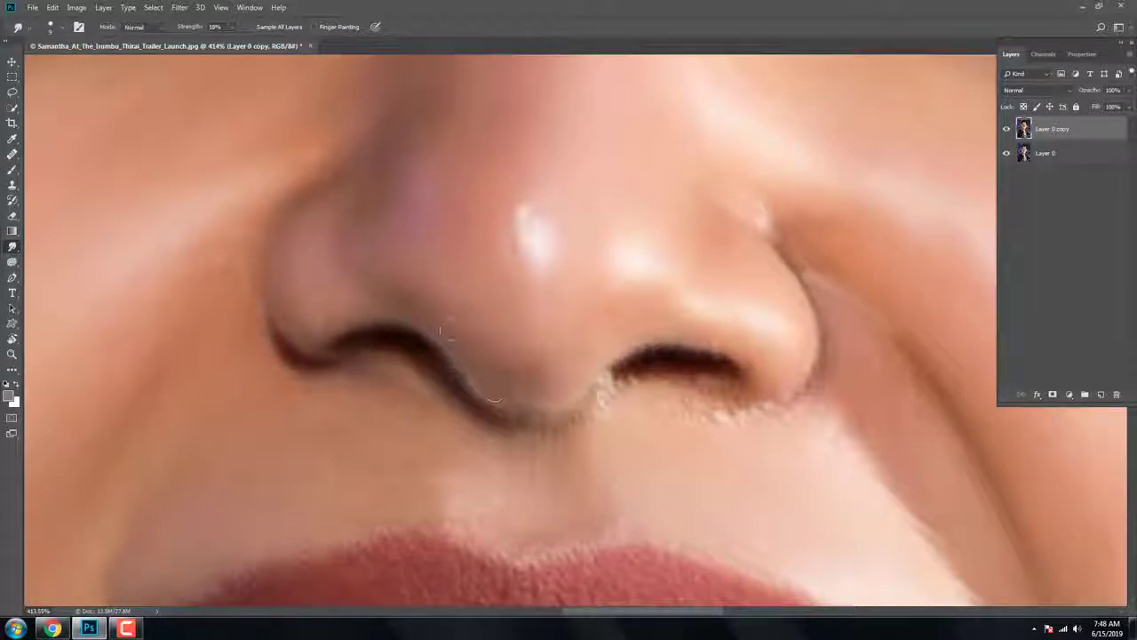
mouse_move(563, 445)
mouse_down()
mouse_move(616, 381)
mouse_move(670, 360)
mouse_up()
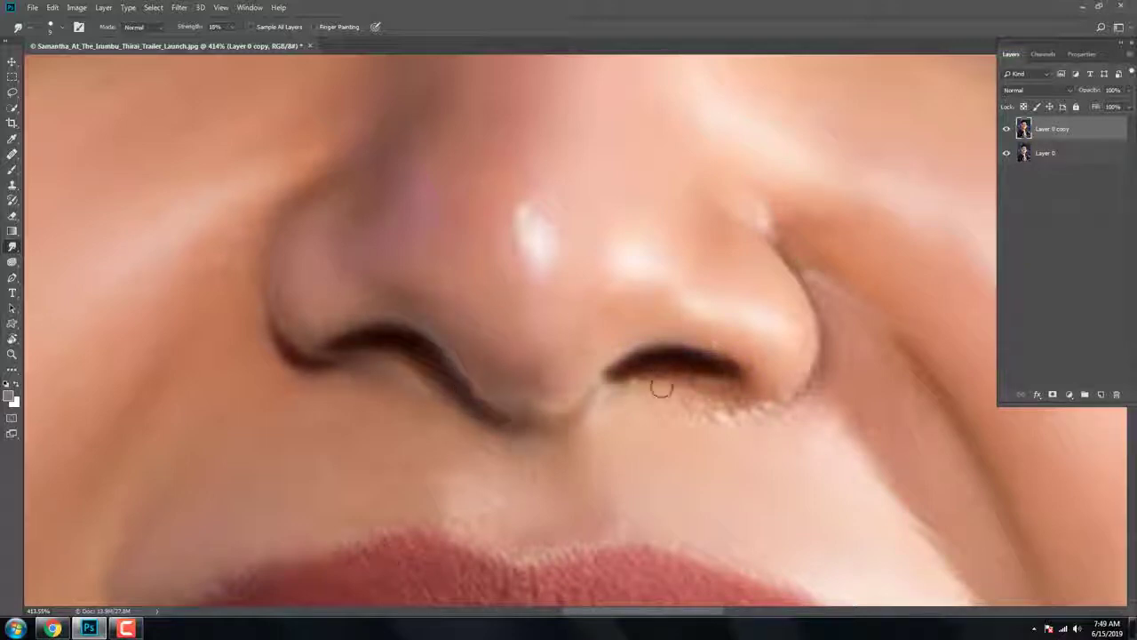
mouse_move(709, 420)
mouse_down()
mouse_move(779, 370)
mouse_move(693, 419)
mouse_up()
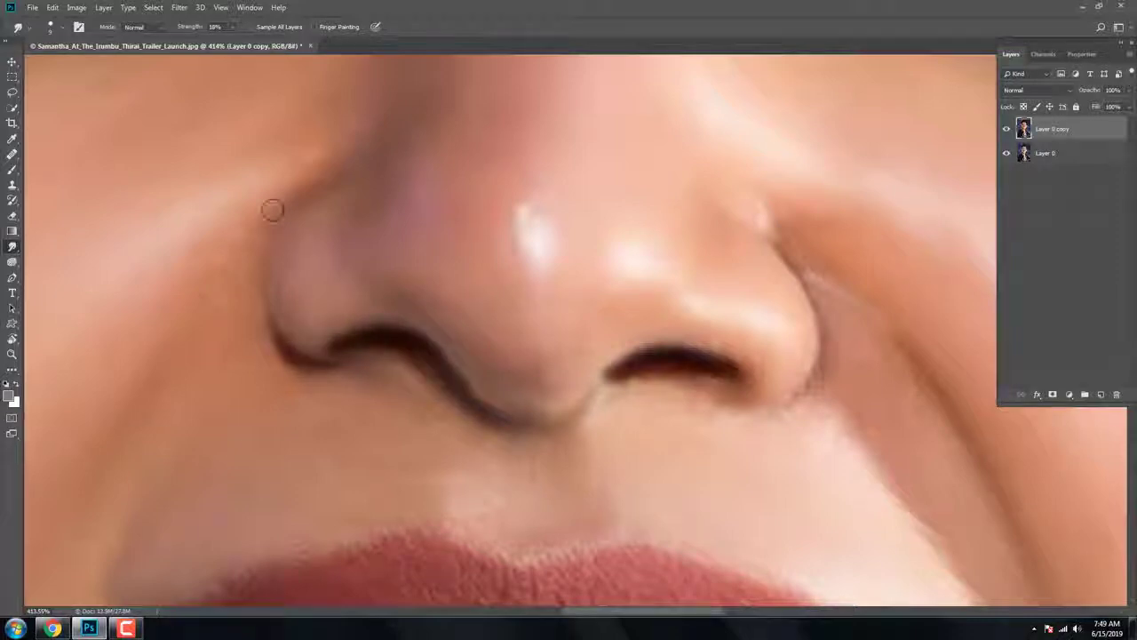
Blend the upper lip's edge into the surrounding skin
drag(205, 320, 468, 262)
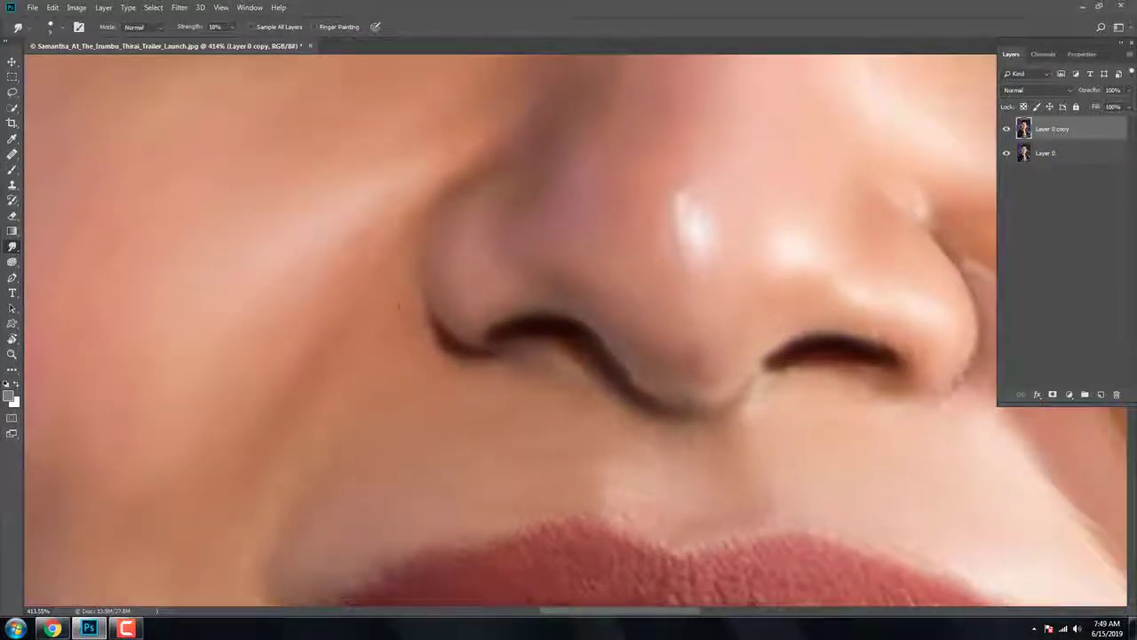
drag(353, 489, 340, 354)
drag(567, 345, 559, 364)
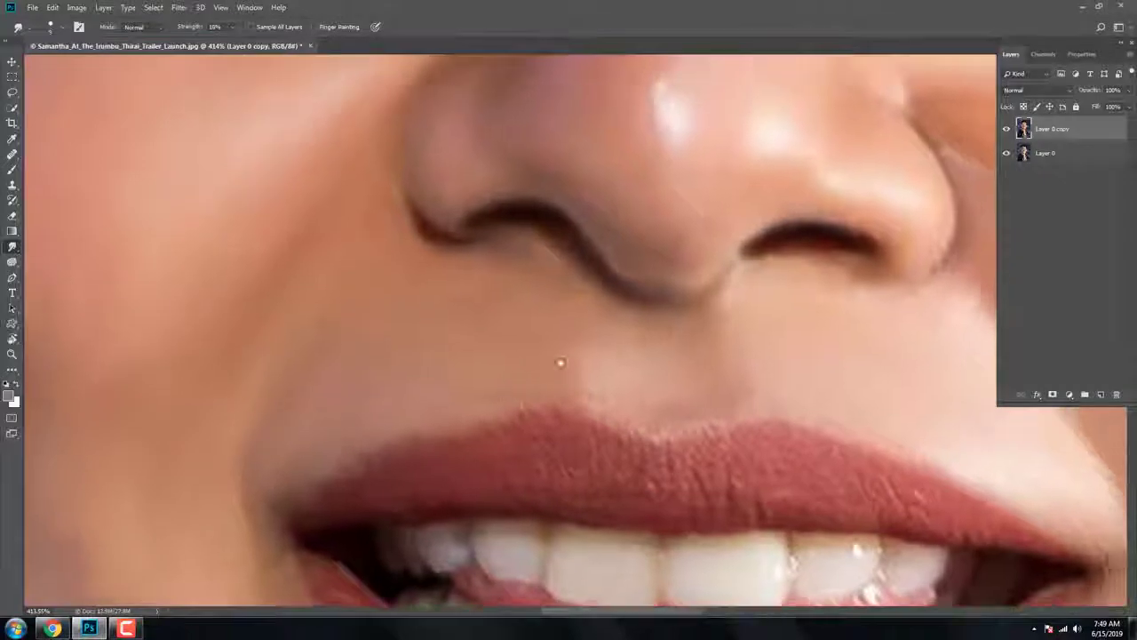
drag(630, 404, 612, 408)
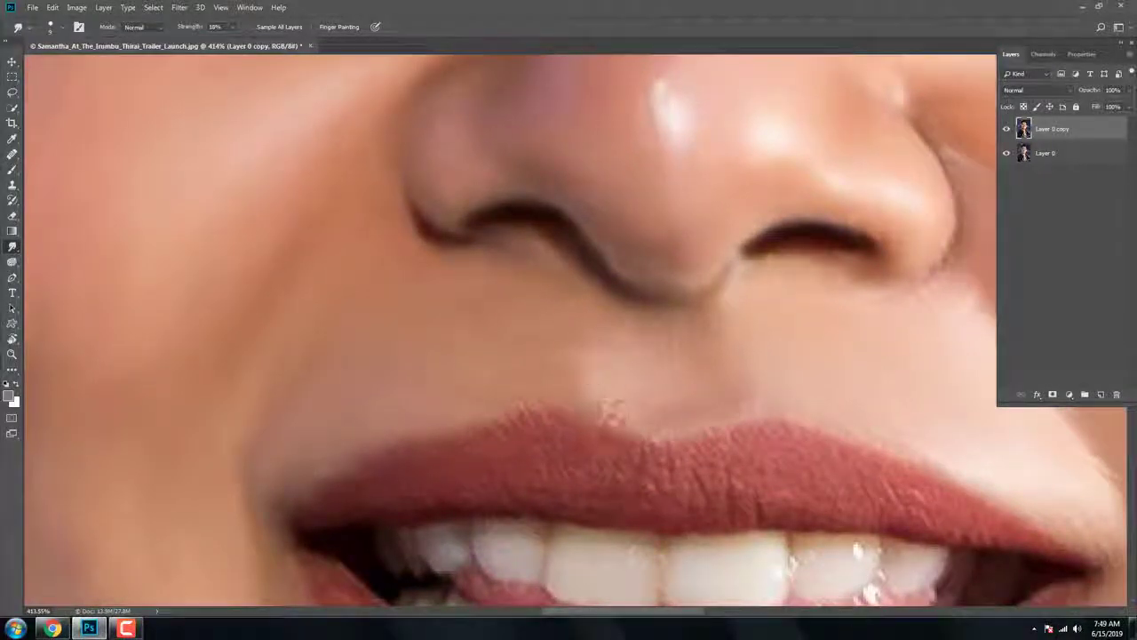
drag(741, 295, 675, 307)
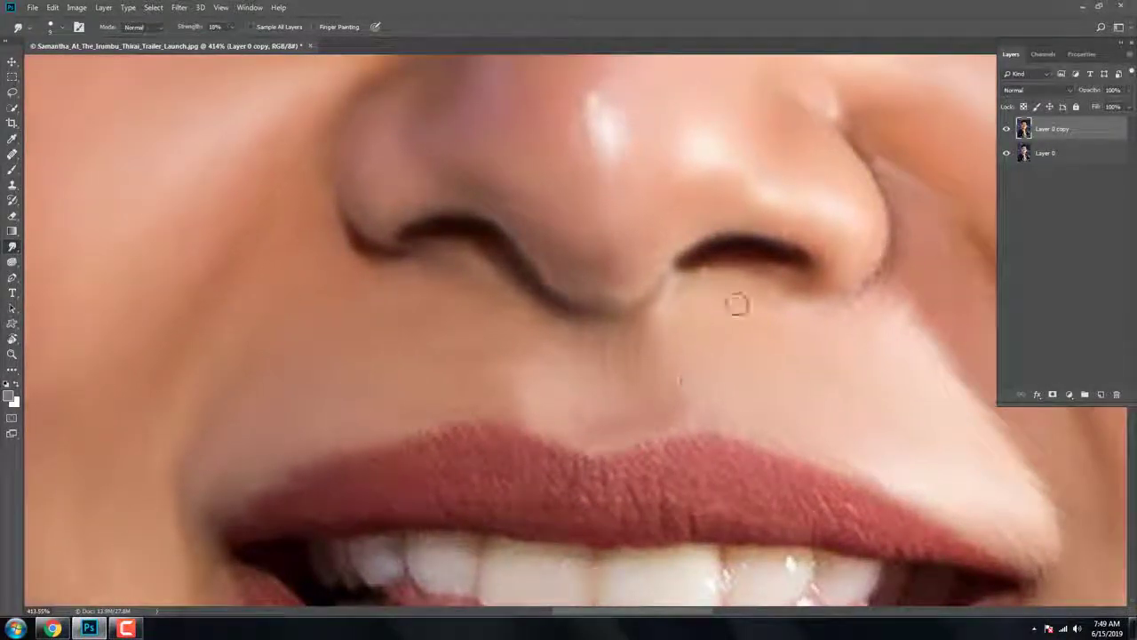
drag(910, 490, 688, 476)
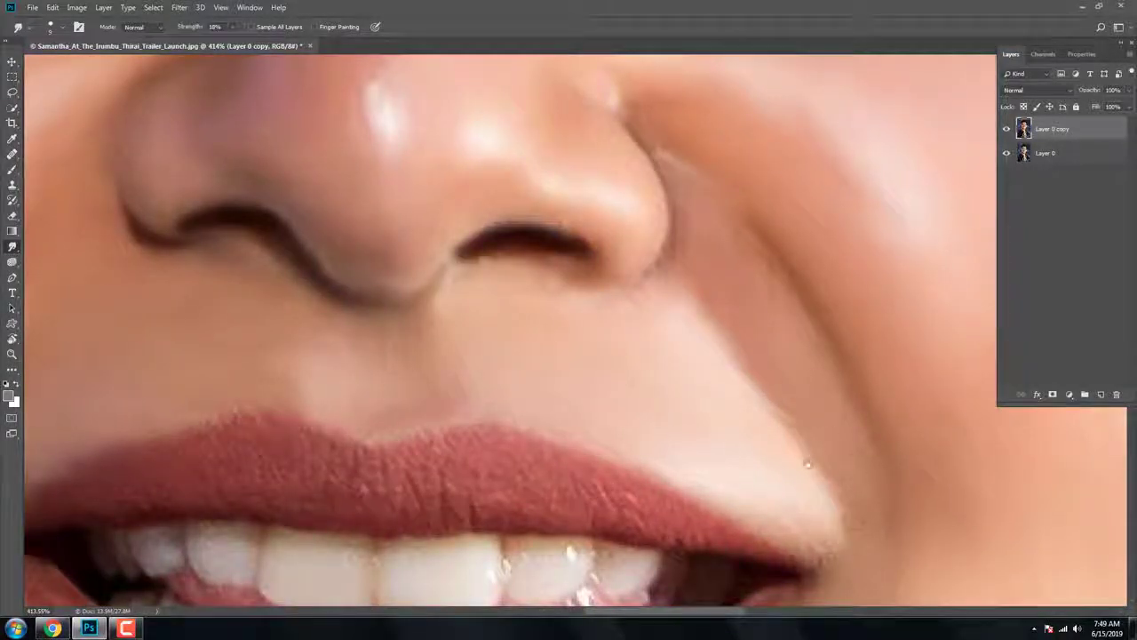
drag(816, 459, 780, 499)
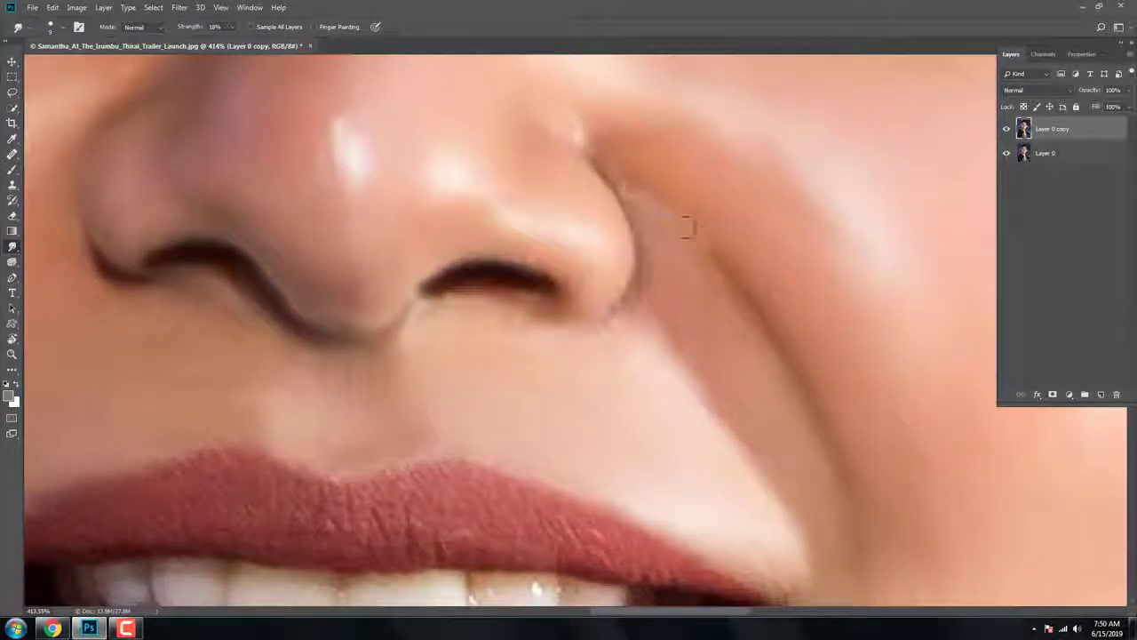
scroll(711, 231, down, 2)
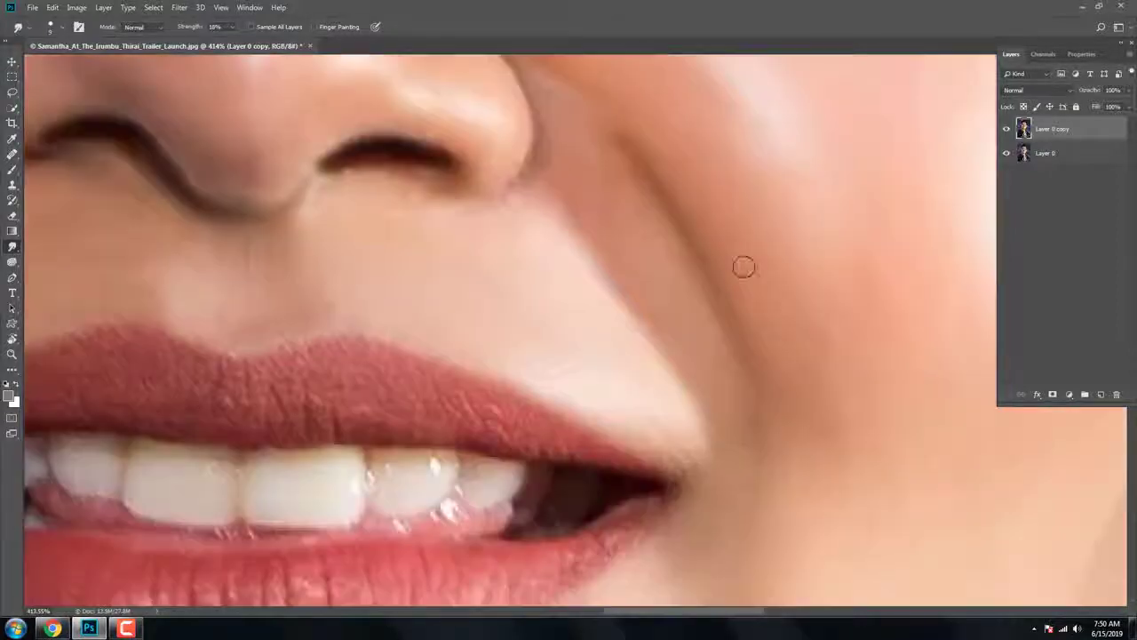
scroll(782, 311, down, 2)
scroll(774, 459, down, 2)
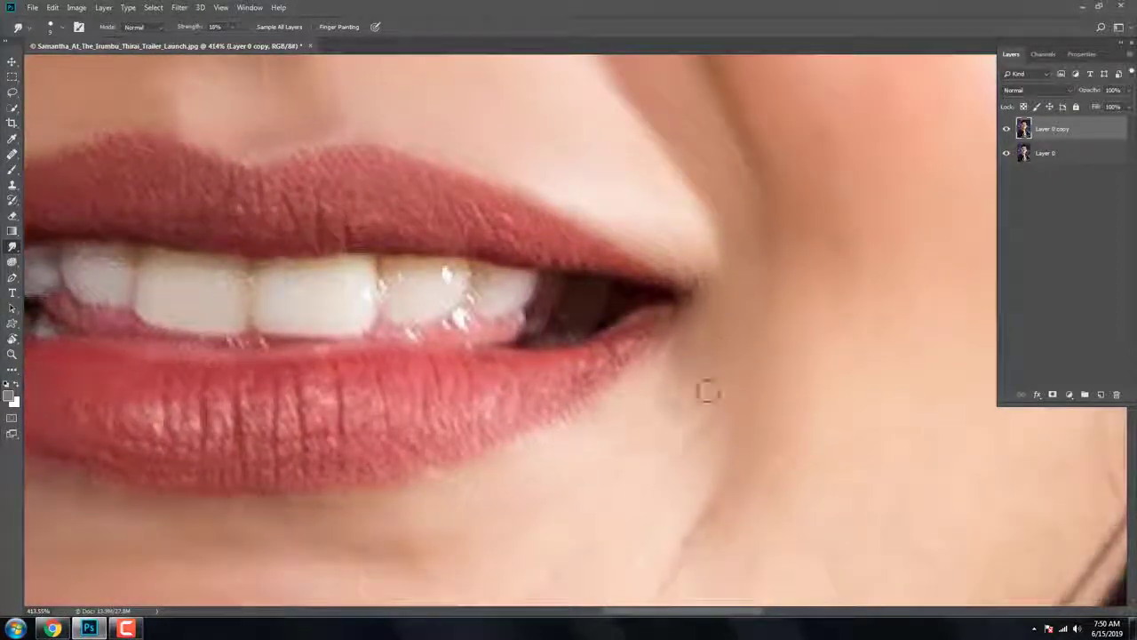
scroll(708, 392, down, 3)
scroll(699, 411, down, 3)
scroll(699, 411, left, 5)
scroll(392, 481, down, 3)
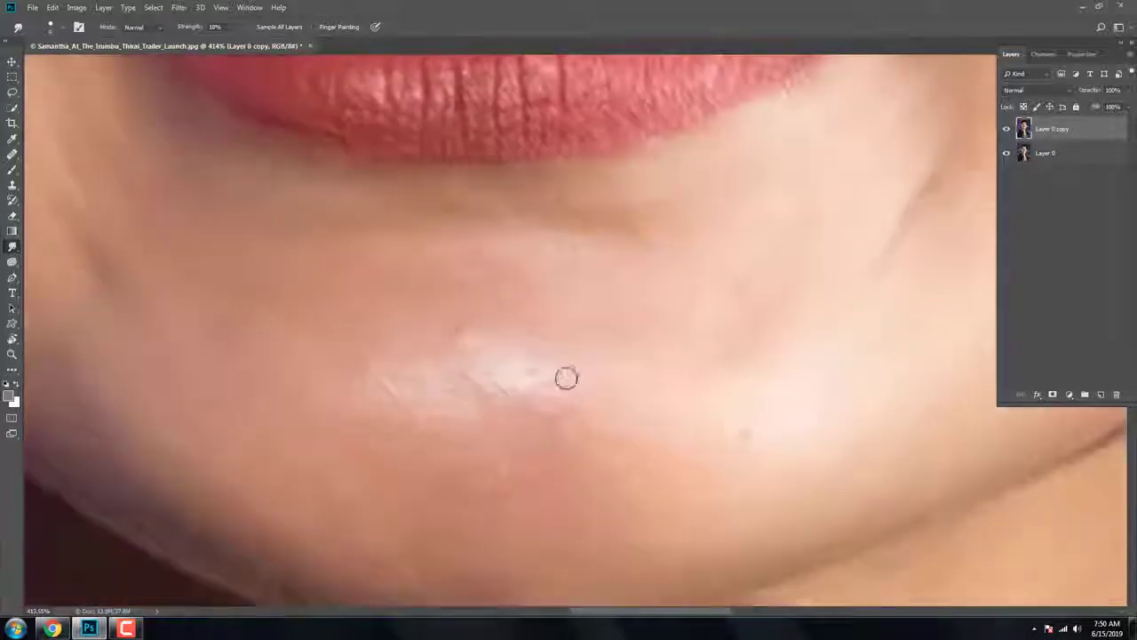
key(ctrl+0)
scroll(625, 279, up, 10)
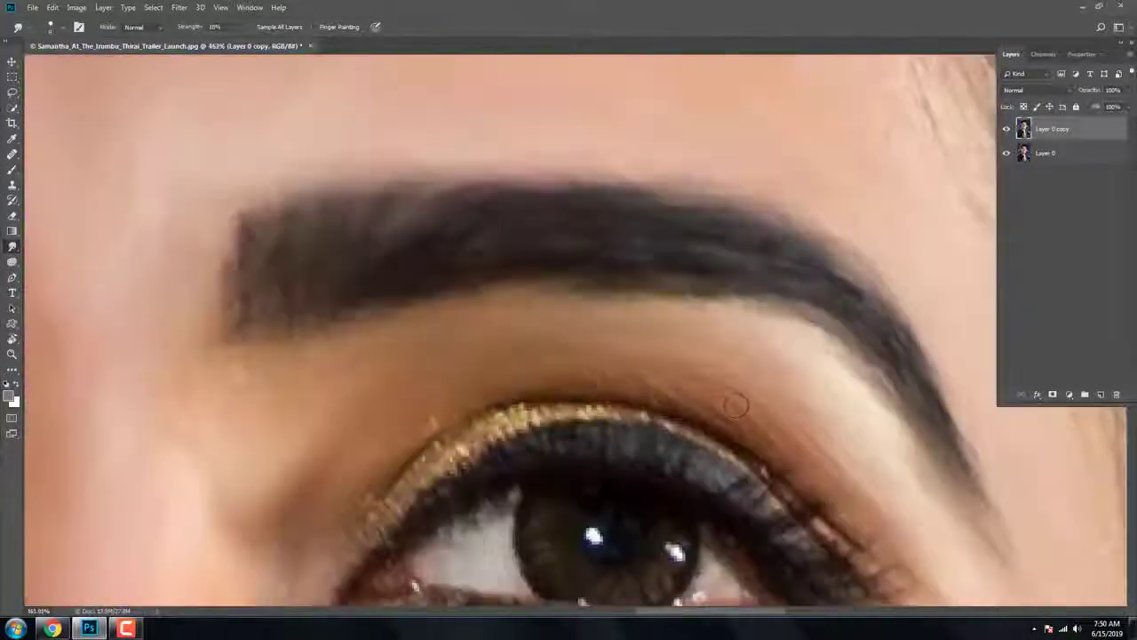
scroll(627, 346, down, 1)
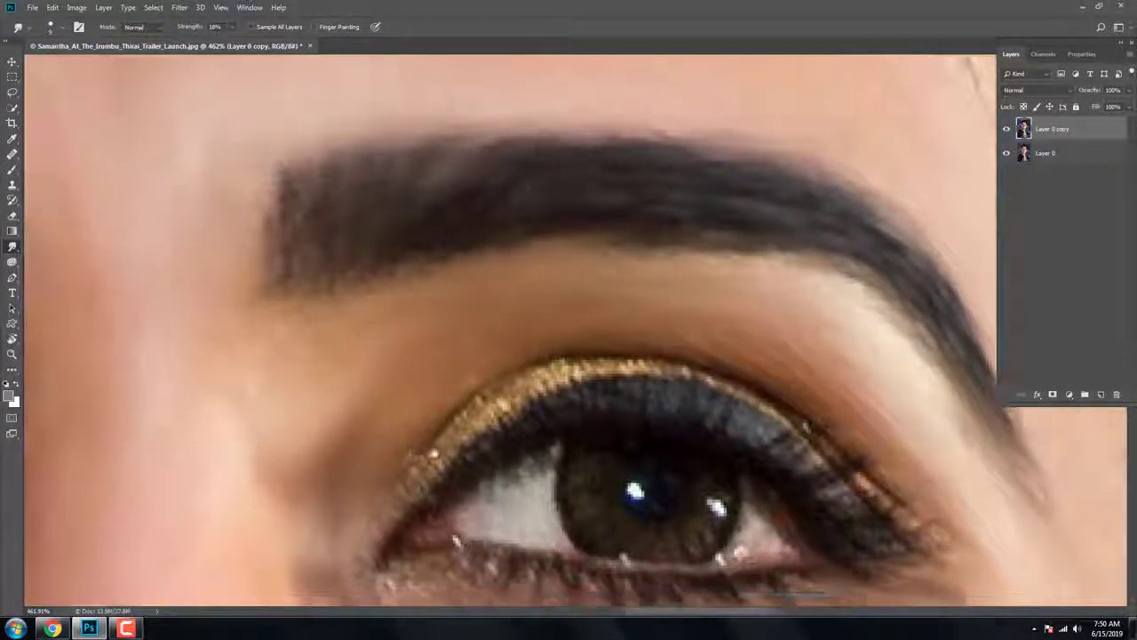
scroll(675, 329, left, 2)
scroll(746, 311, right, 2)
scroll(778, 355, down, 2)
scroll(775, 407, right, 4)
Smudge the jaw shadow's right edge down along the neck at 18% strength
scroll(775, 407, down, 5)
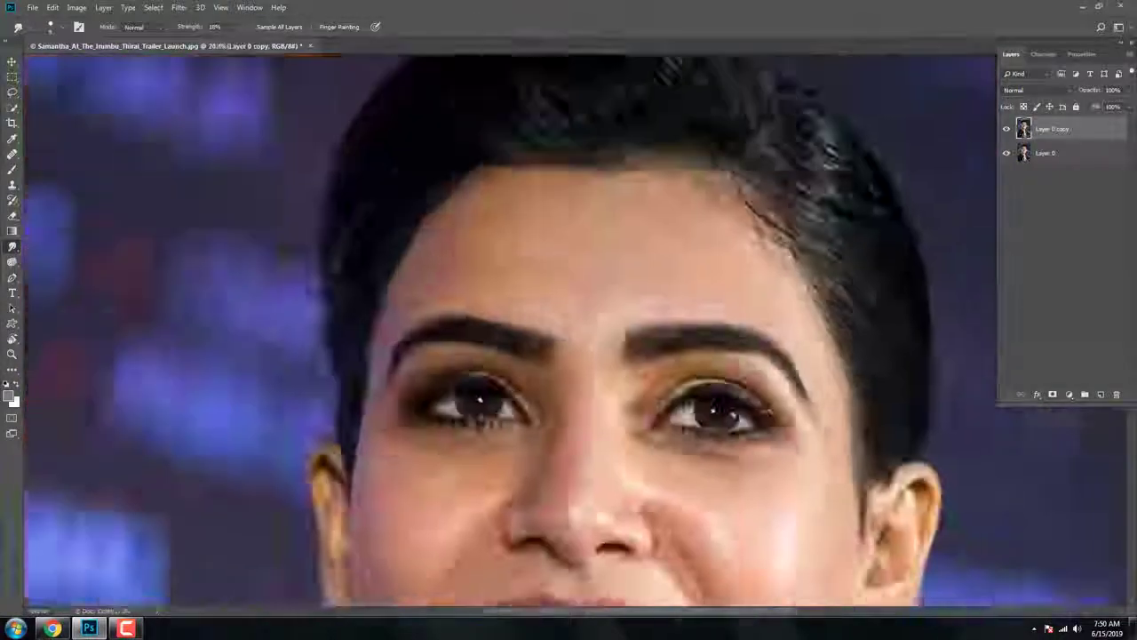
scroll(685, 539, down, 3)
scroll(659, 525, up, 5)
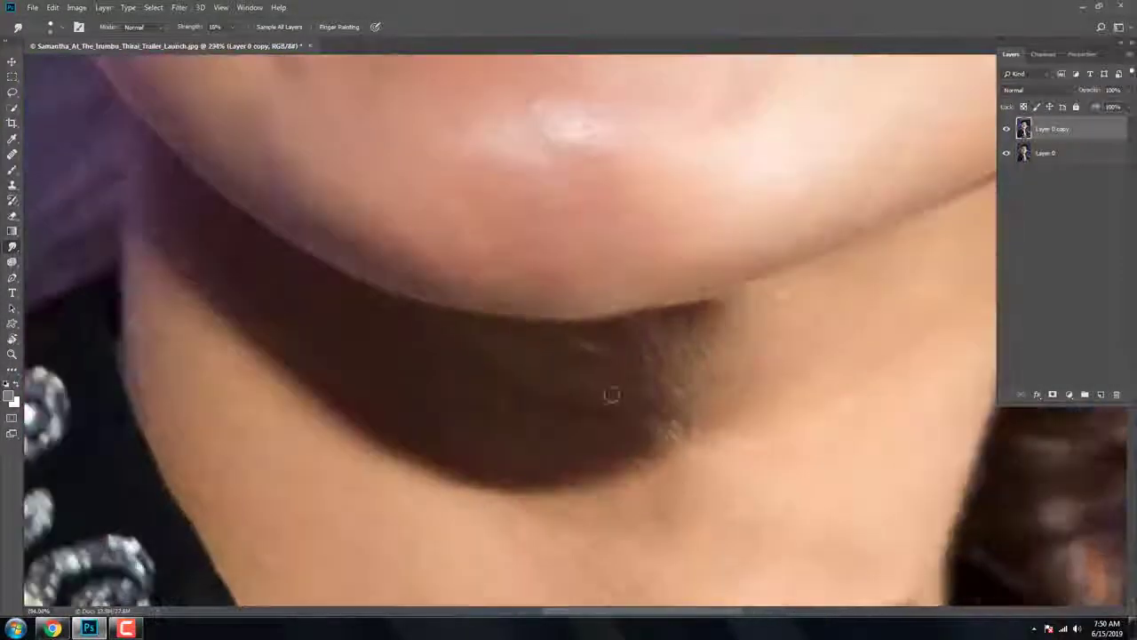
scroll(612, 492, down, 3)
scroll(376, 381, up, 2)
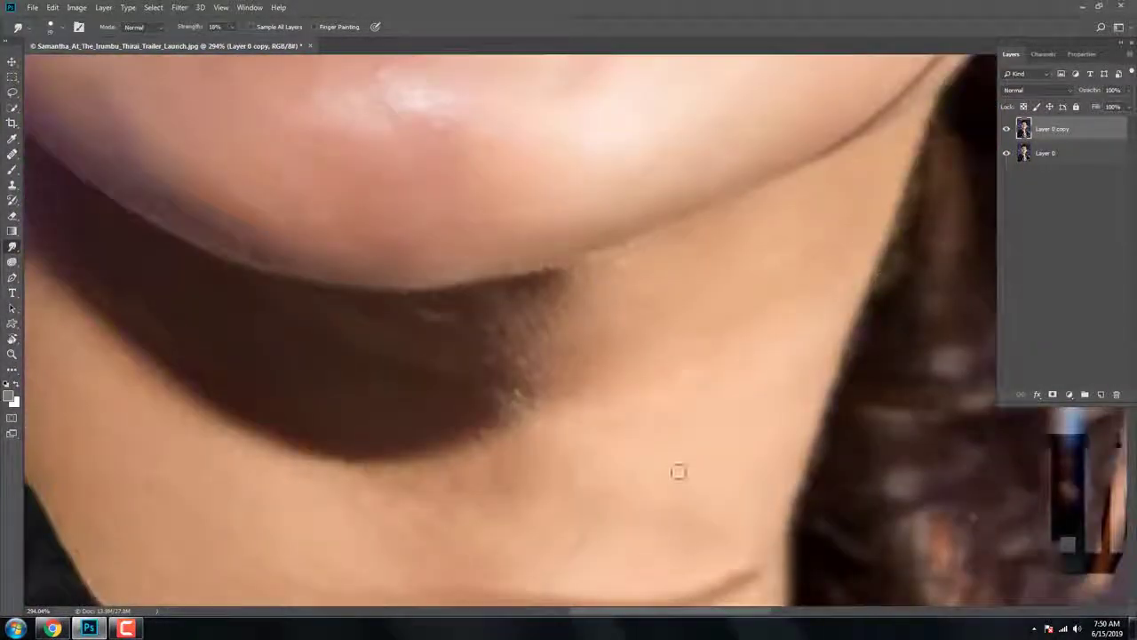
mouse_move(367, 392)
mouse_down()
mouse_move(385, 406)
mouse_move(562, 423)
mouse_up()
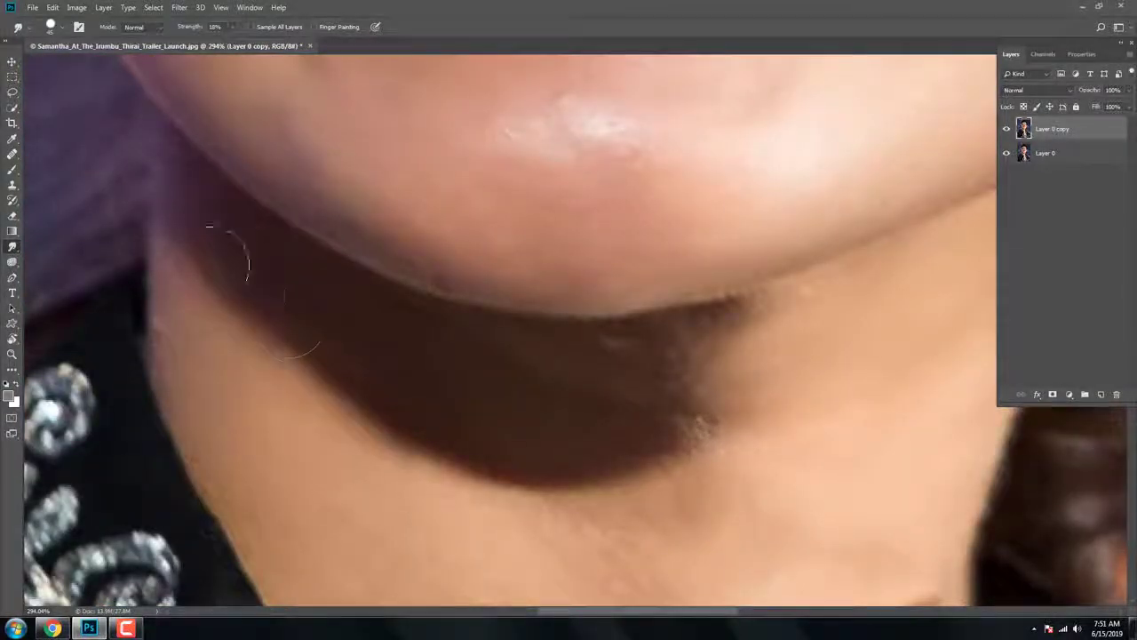
drag(702, 337, 705, 424)
drag(729, 356, 746, 435)
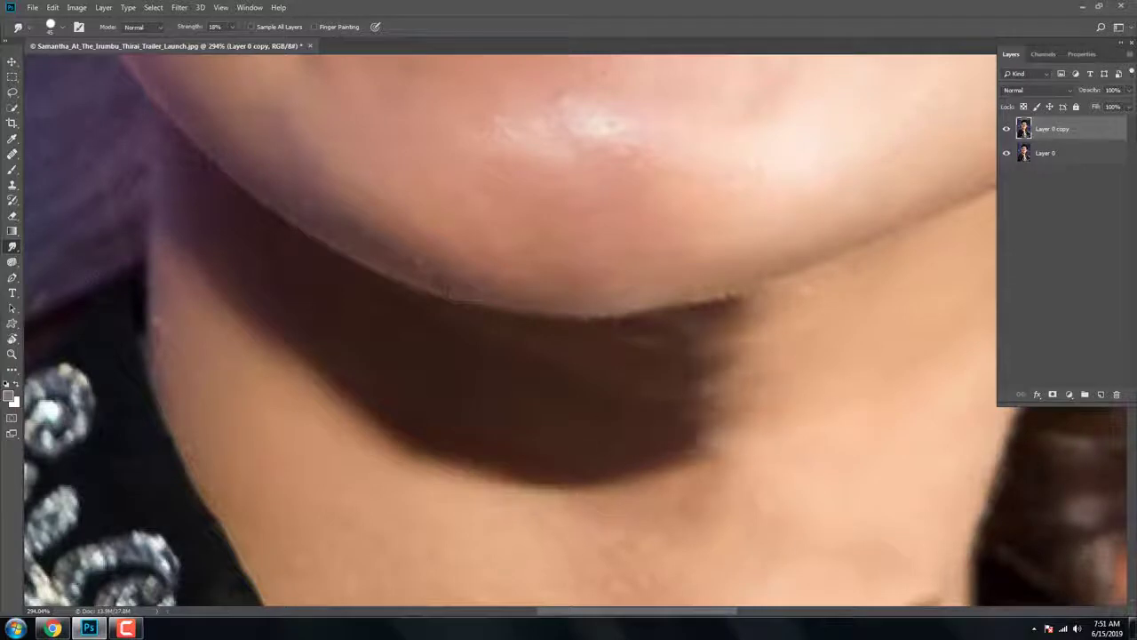
scroll(642, 279, down, 5)
Smudge the collarbone crease line until it blends smoothly
drag(879, 418, 853, 376)
drag(790, 426, 702, 404)
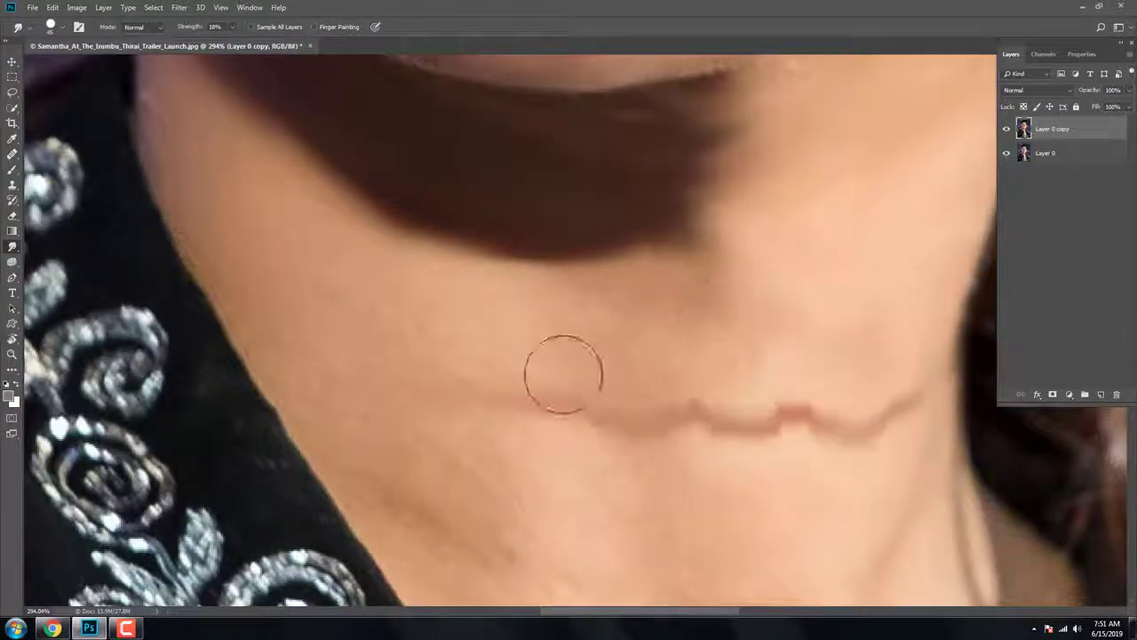
scroll(377, 440, down, 4)
scroll(377, 440, right, 2)
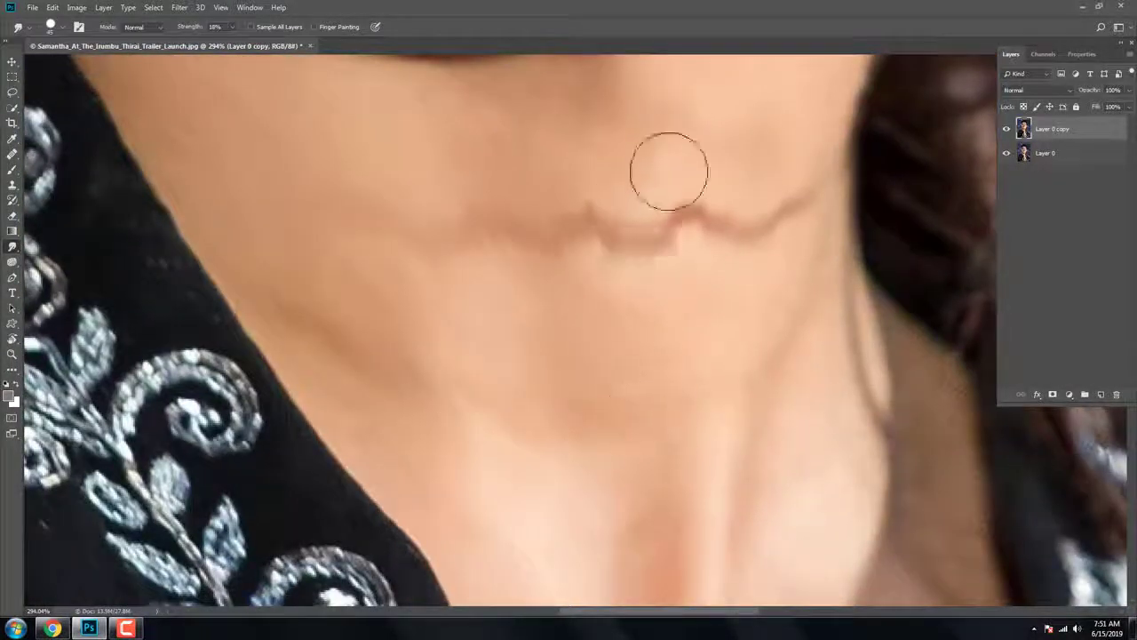
drag(755, 240, 616, 305)
Soften the shadow edge on the right side of the neck, then zoom out
scroll(698, 596, down, 2)
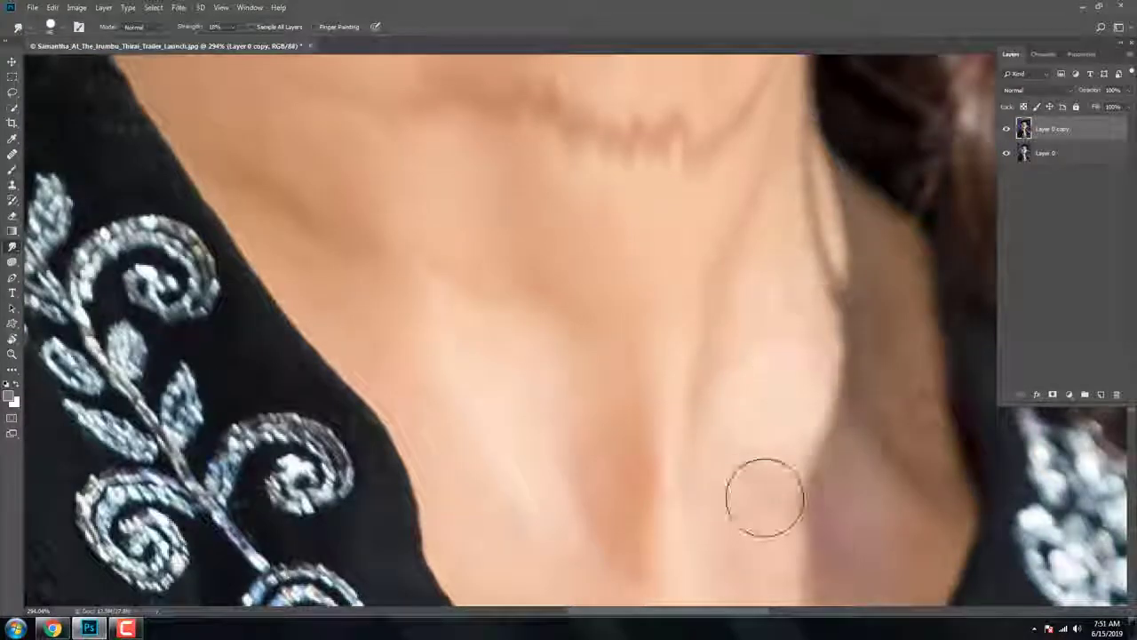
scroll(751, 461, down, 2)
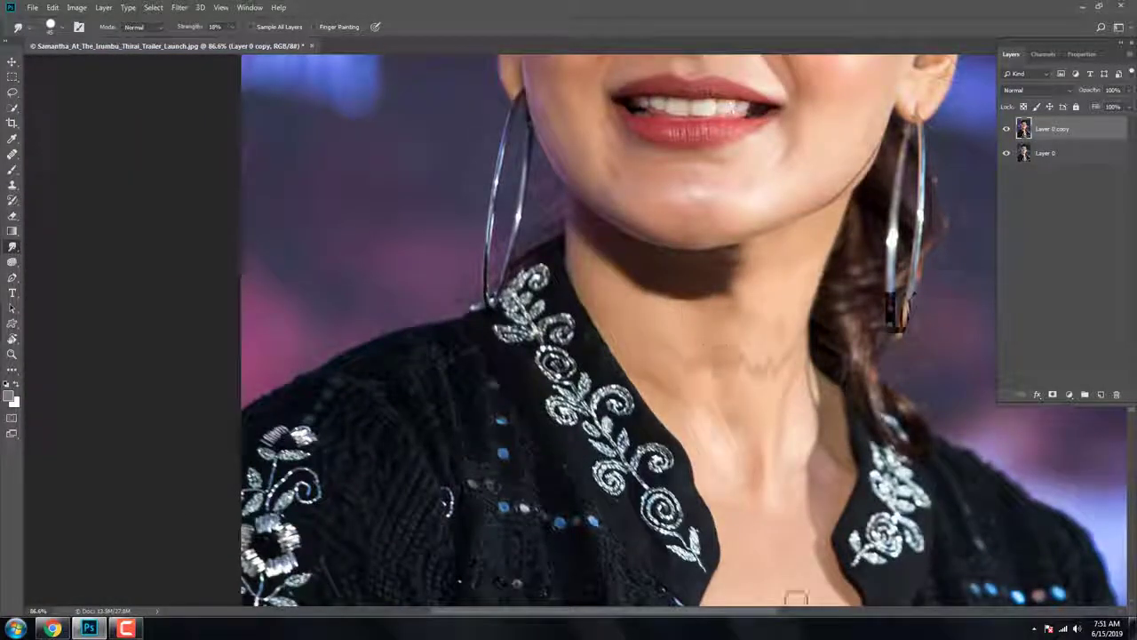
scroll(796, 597, down, 3)
scroll(622, 498, up, 3)
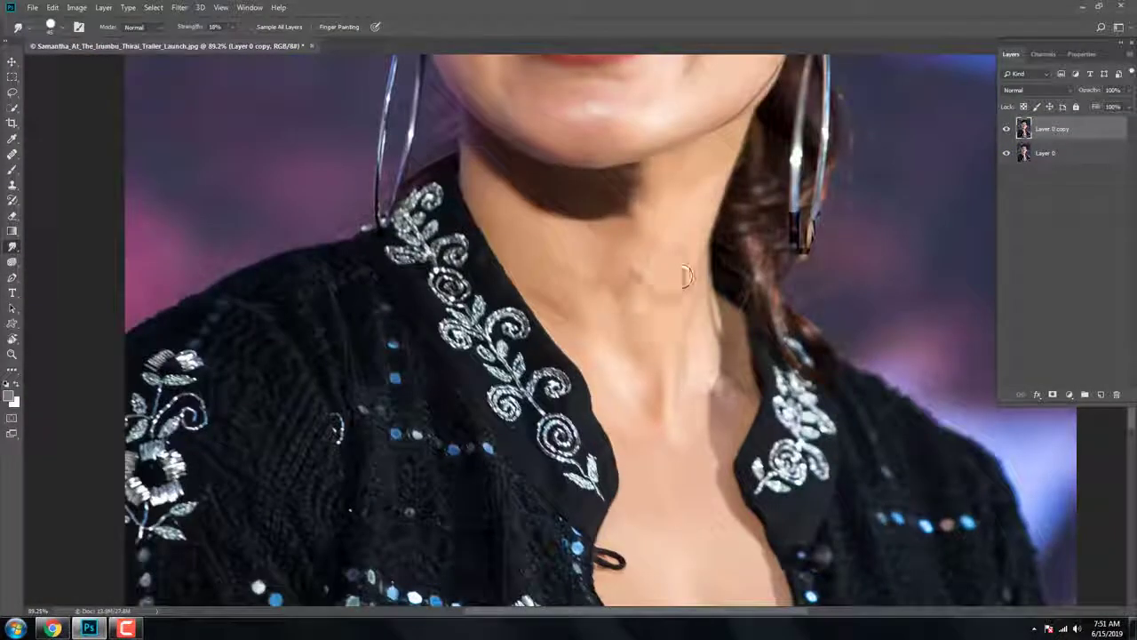
drag(687, 277, 646, 376)
scroll(666, 438, down, 4)
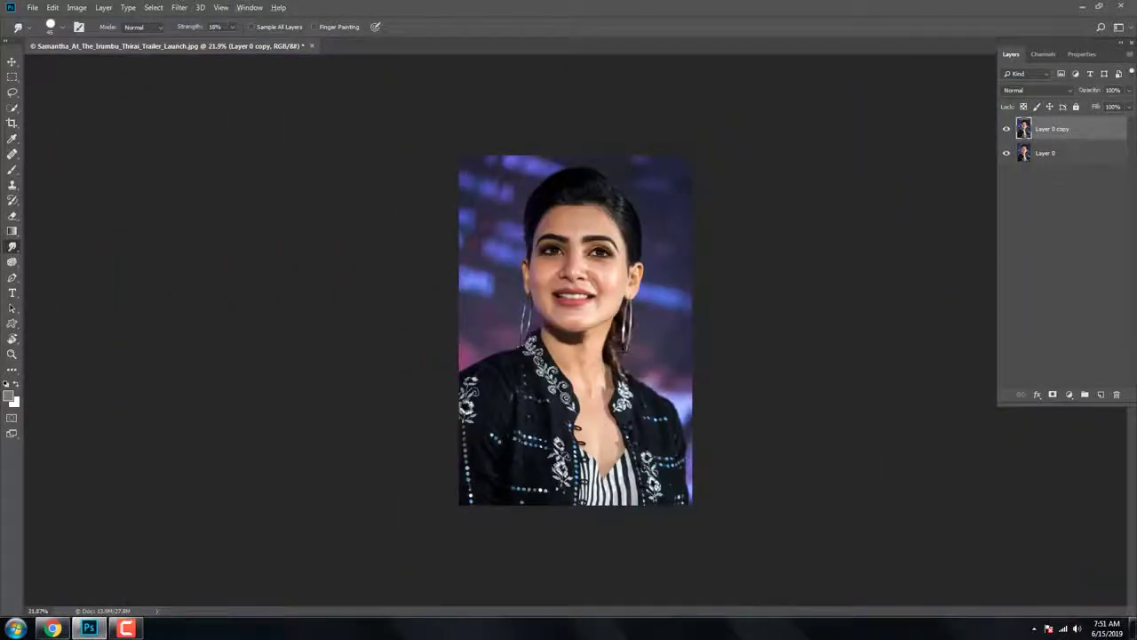
Add a Black & White adjustment layer, tweak two colour sliders, and blend it in Soft Light
scroll(591, 372, up, 3)
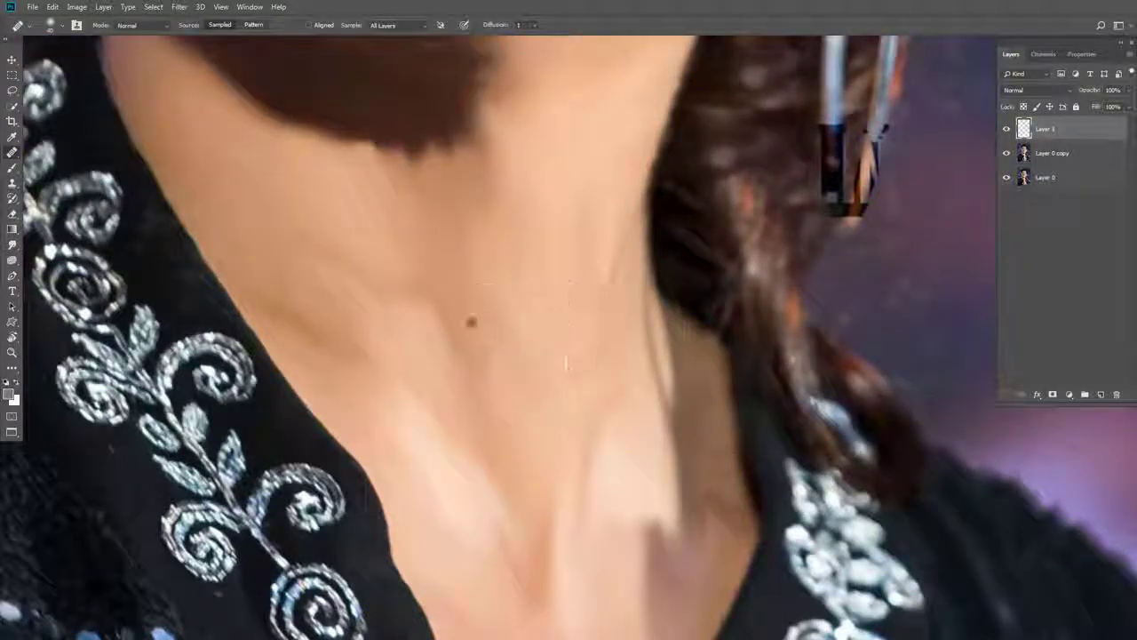
scroll(475, 245, right, 2)
scroll(474, 245, up, 1)
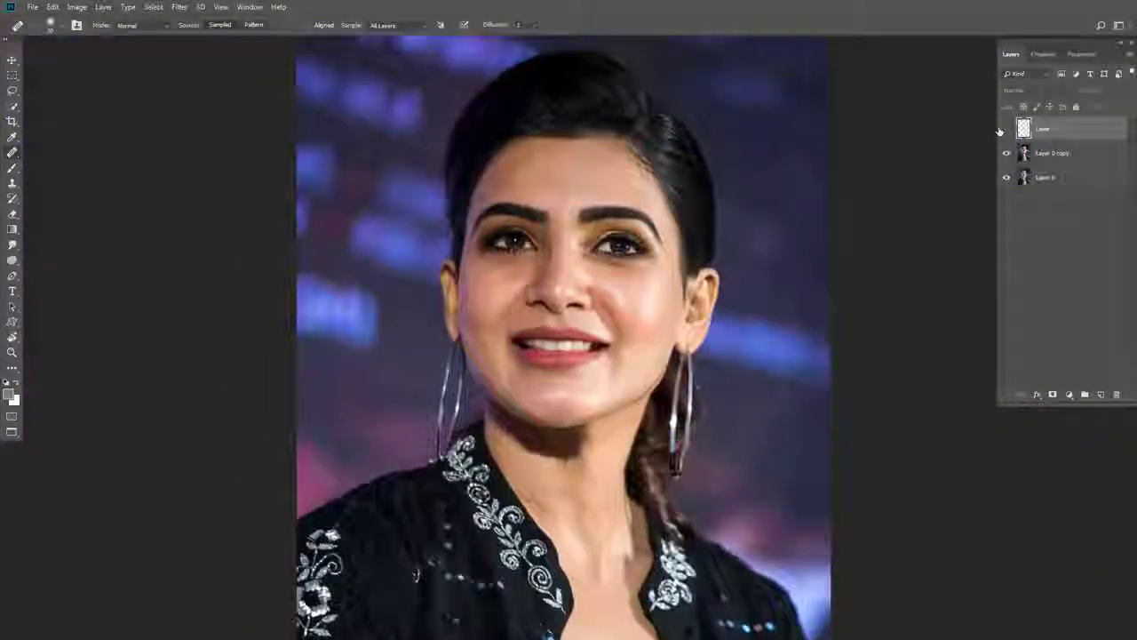
click(1069, 394)
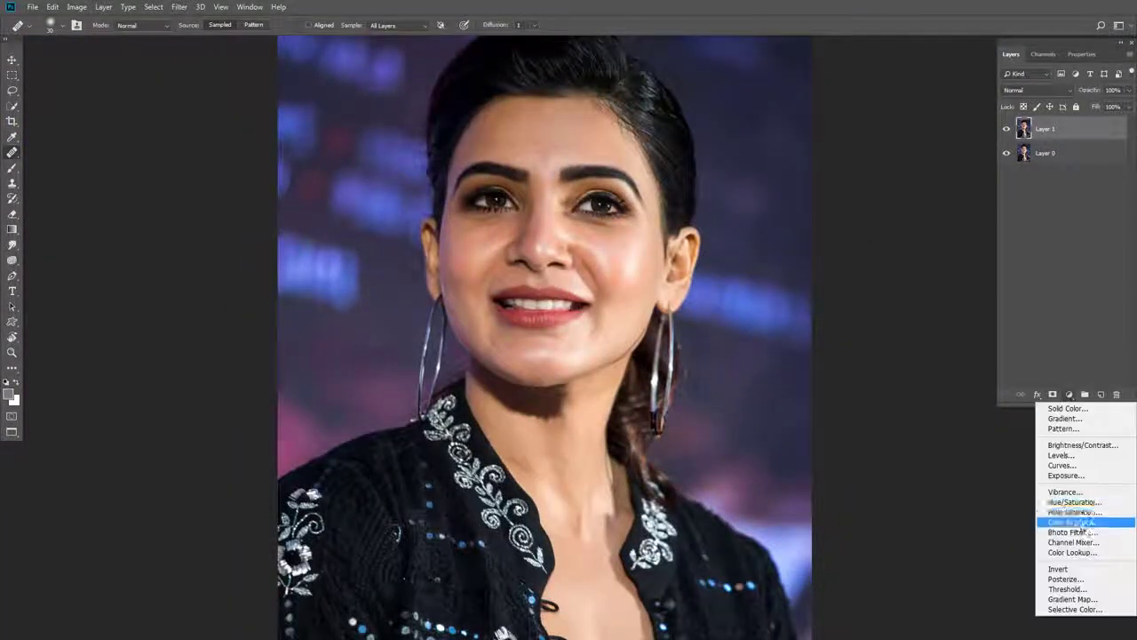
click(1075, 522)
mouse_move(1060, 134)
mouse_down()
mouse_move(1047, 134)
mouse_move(1092, 158)
mouse_up()
drag(1064, 205, 1090, 205)
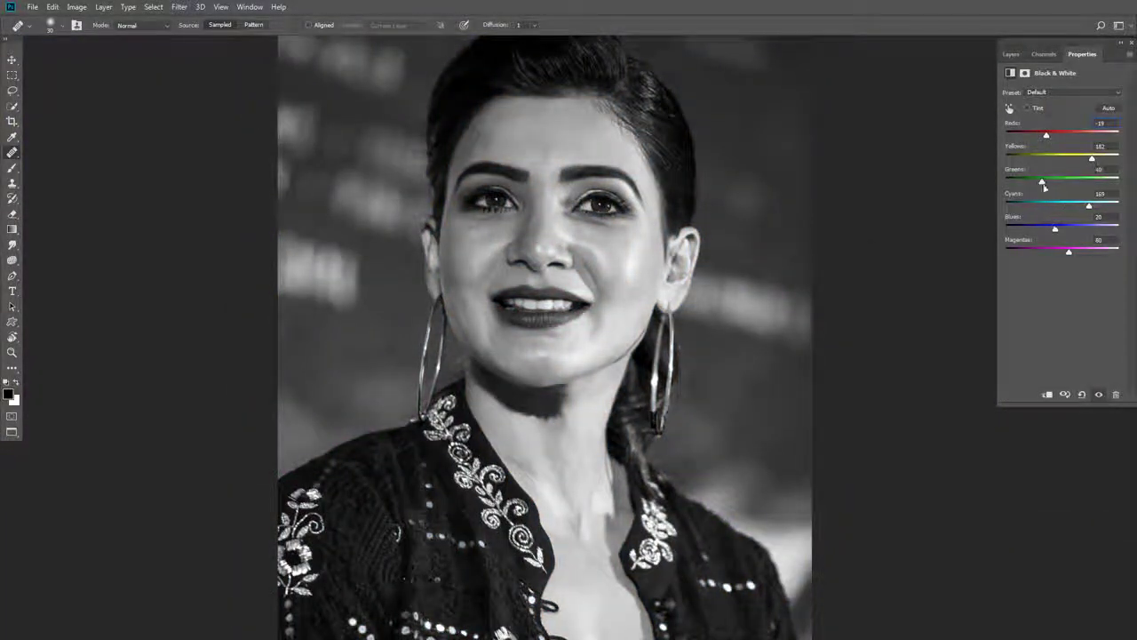
click(1036, 90)
click(1030, 234)
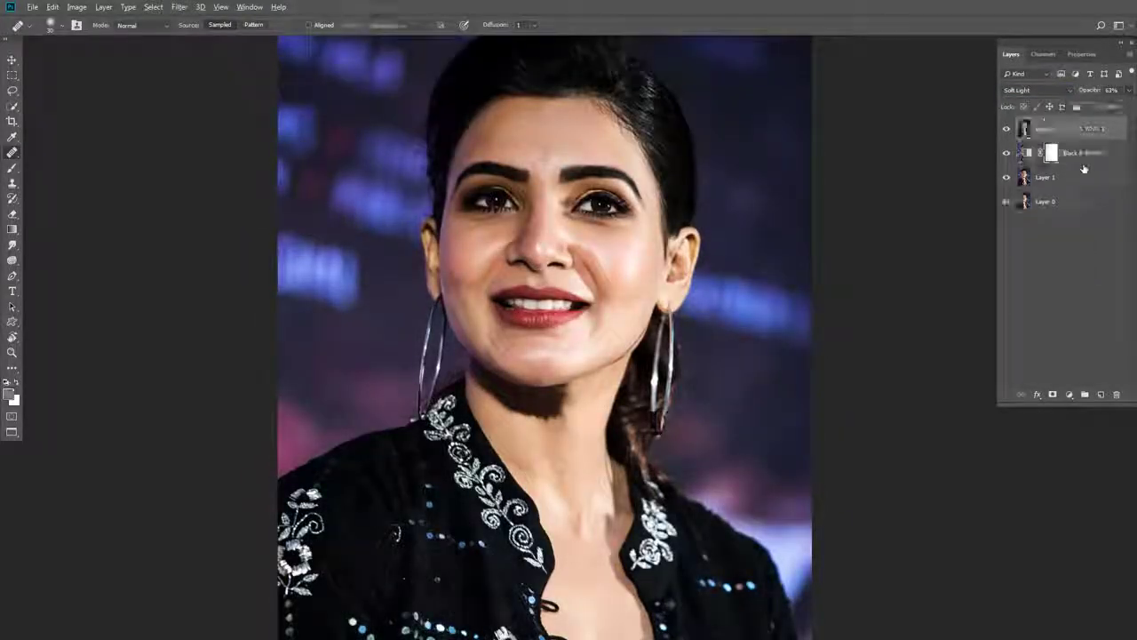
Sharpen the merged layer in the Camera Raw filter with Amount 150
click(179, 7)
click(213, 73)
click(768, 128)
click(767, 164)
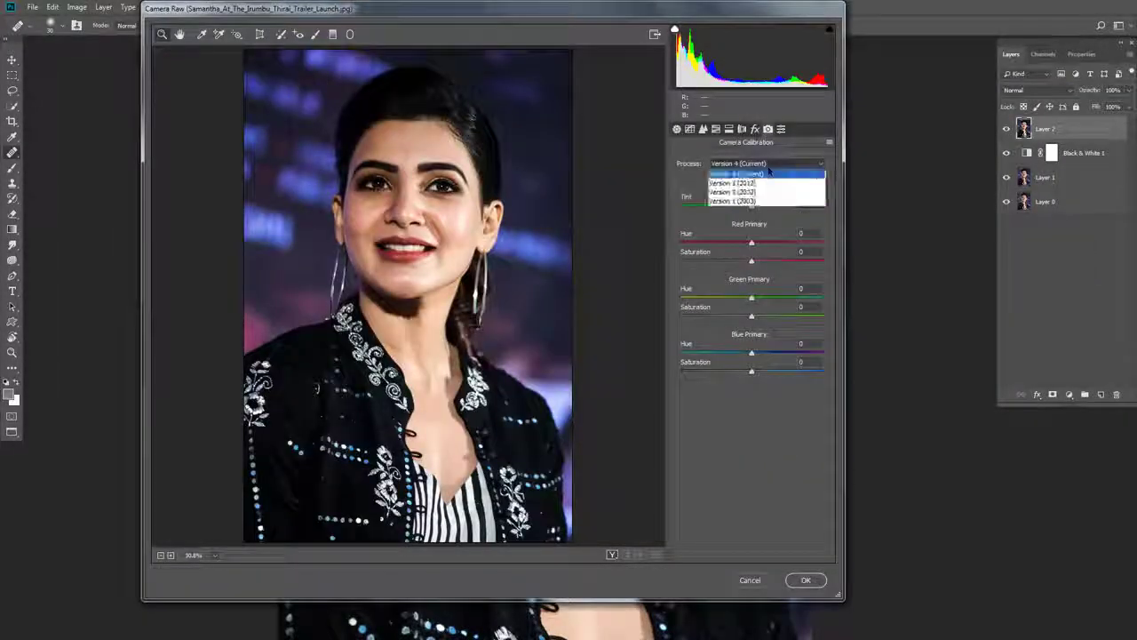
click(770, 172)
key(ctrl+alt+3)
click(736, 203)
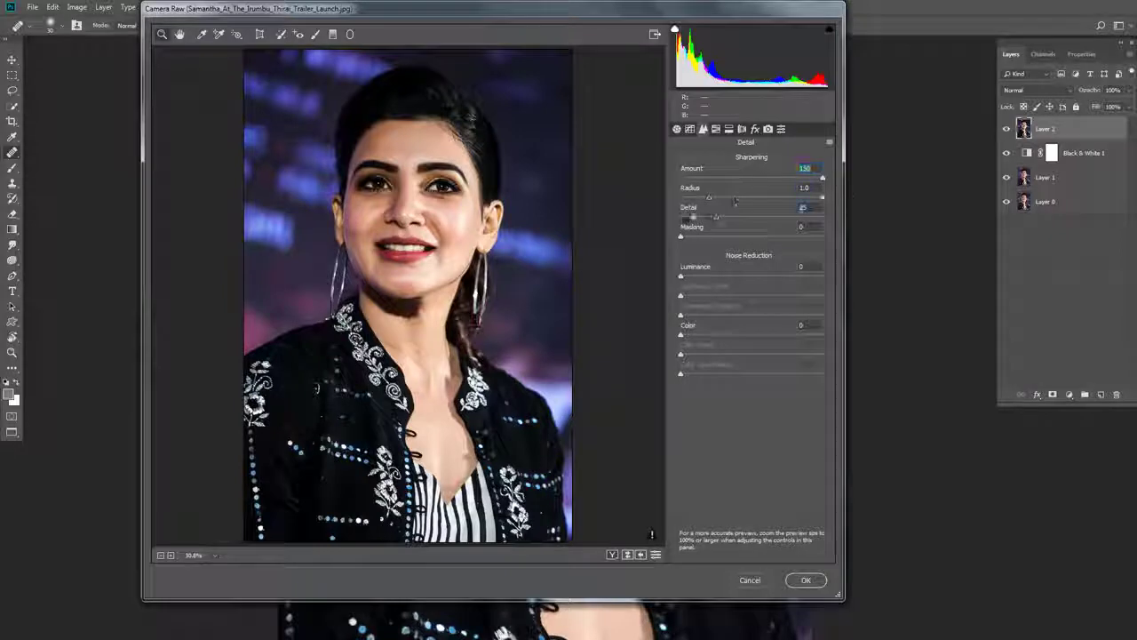
key(Return)
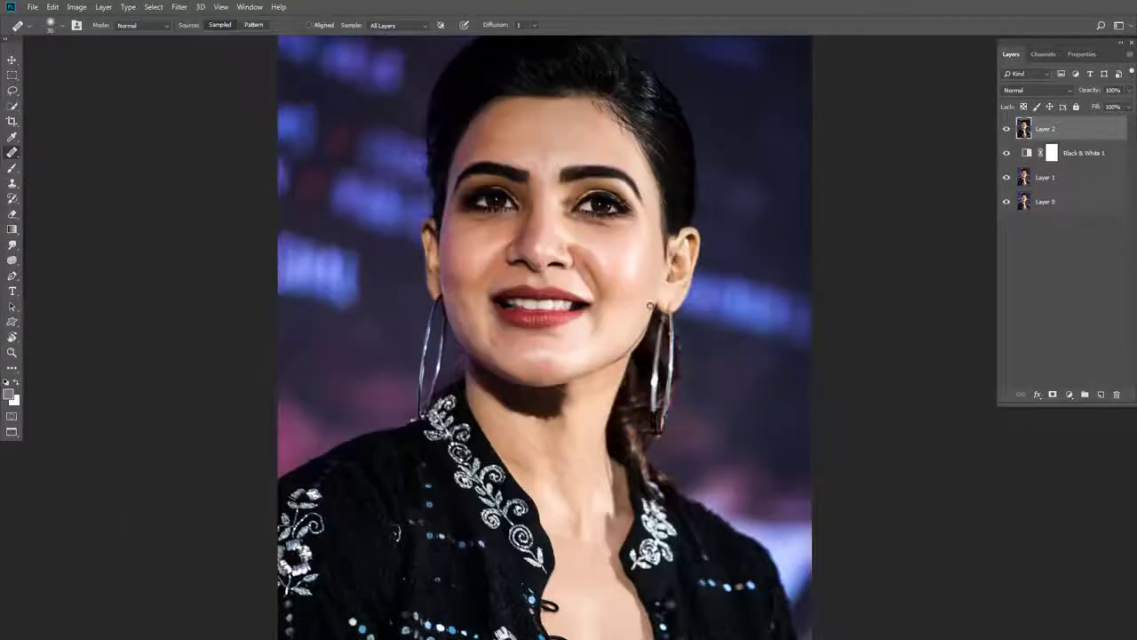
scroll(737, 261, up, 3)
Duplicate the merged Layer 2 into a Layer 2 copy
right_click(1044, 129)
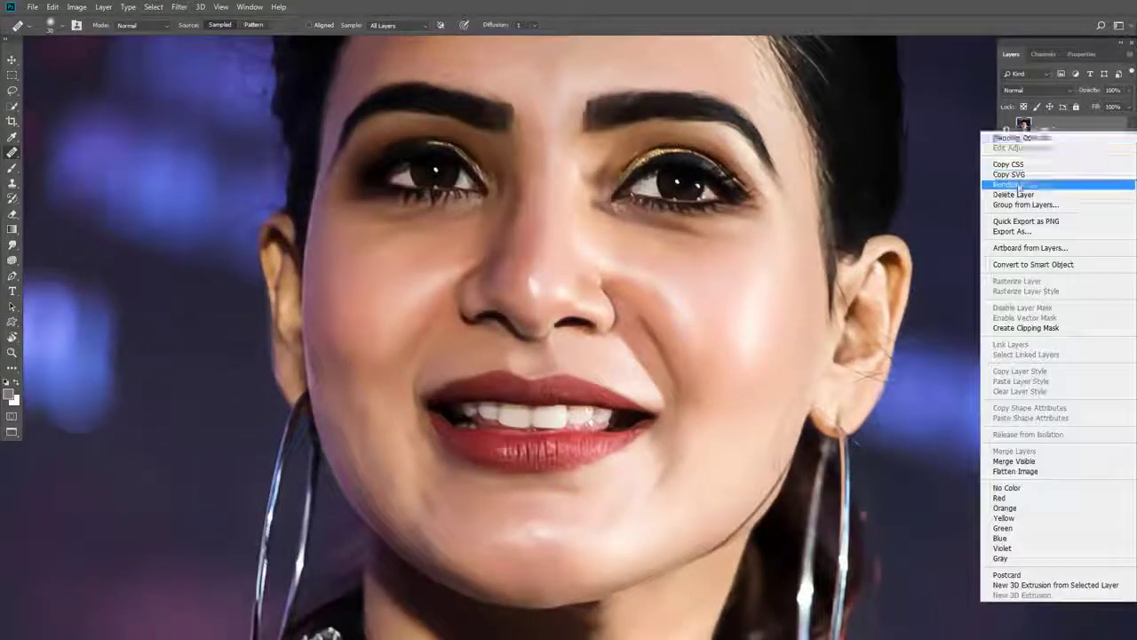
click(1016, 183)
key(Return)
In Camera Raw, raise the copy's Clarity to +36 and Shadows to +26, lifting whites and vibrance
click(178, 6)
click(213, 80)
click(703, 129)
click(696, 266)
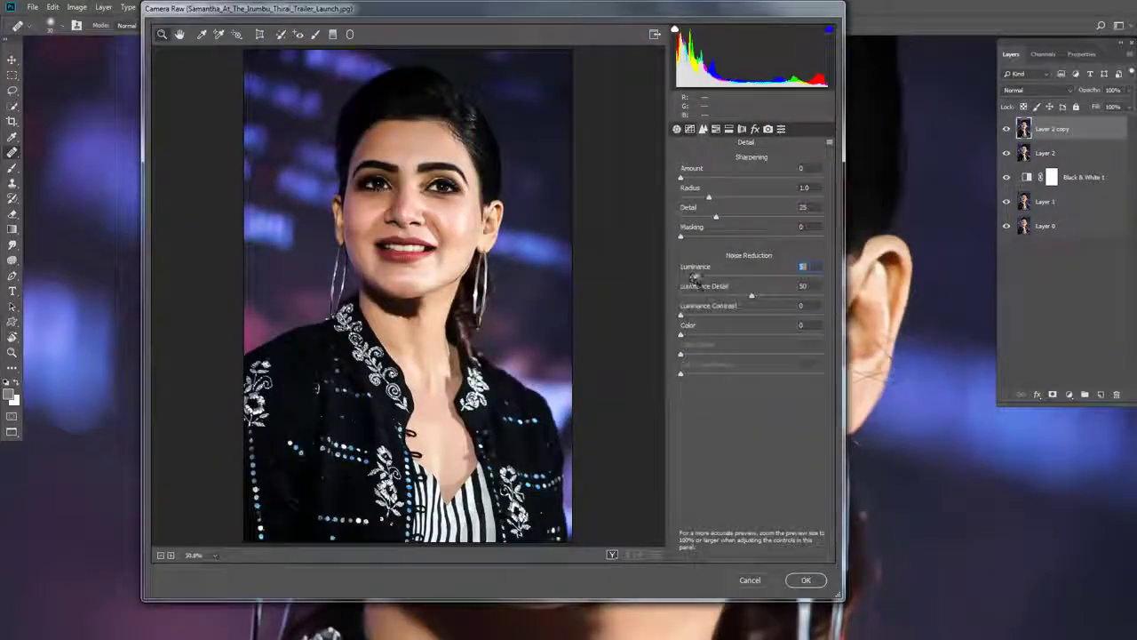
click(676, 129)
drag(752, 365, 778, 364)
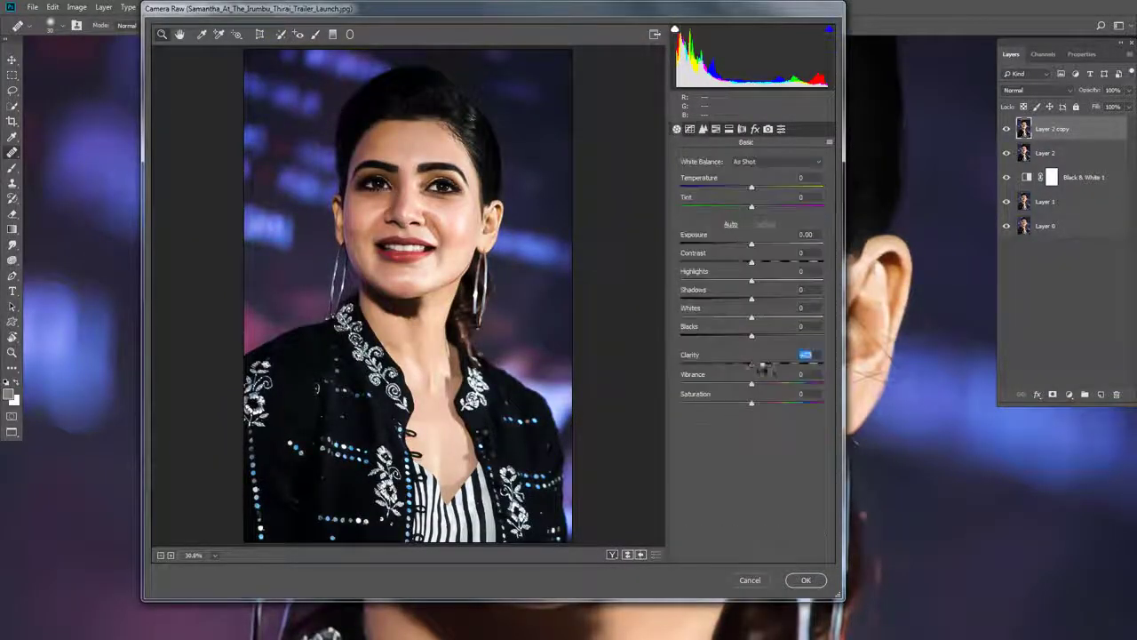
mouse_move(752, 299)
mouse_down()
mouse_move(769, 298)
mouse_move(746, 279)
mouse_move(754, 321)
mouse_up()
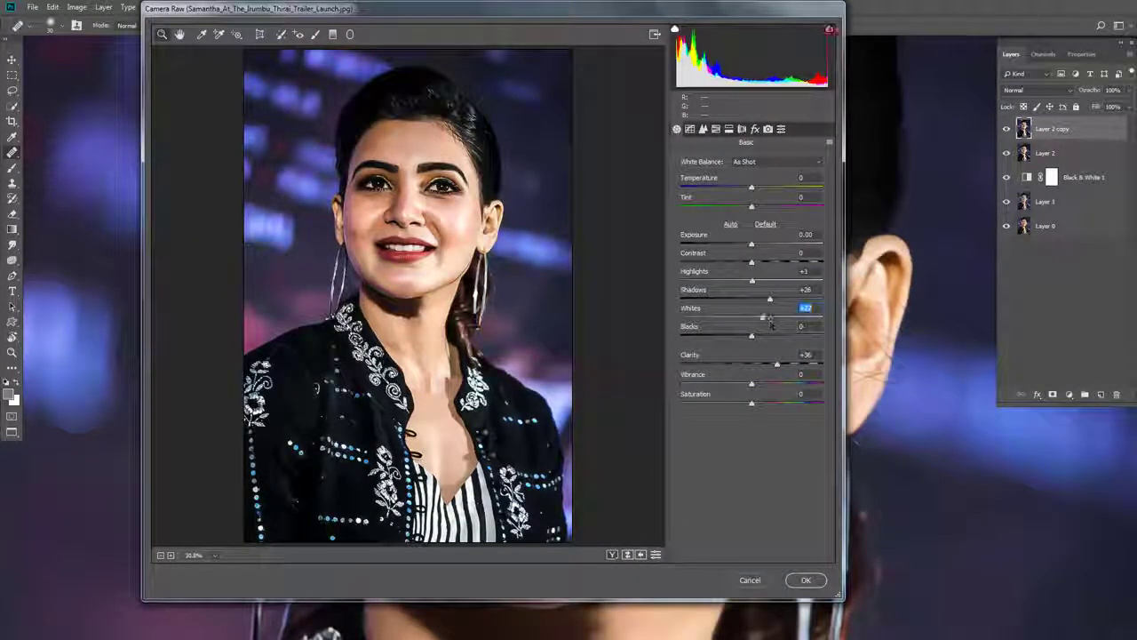
mouse_move(752, 402)
mouse_down()
mouse_move(766, 403)
mouse_move(766, 383)
mouse_up()
click(806, 580)
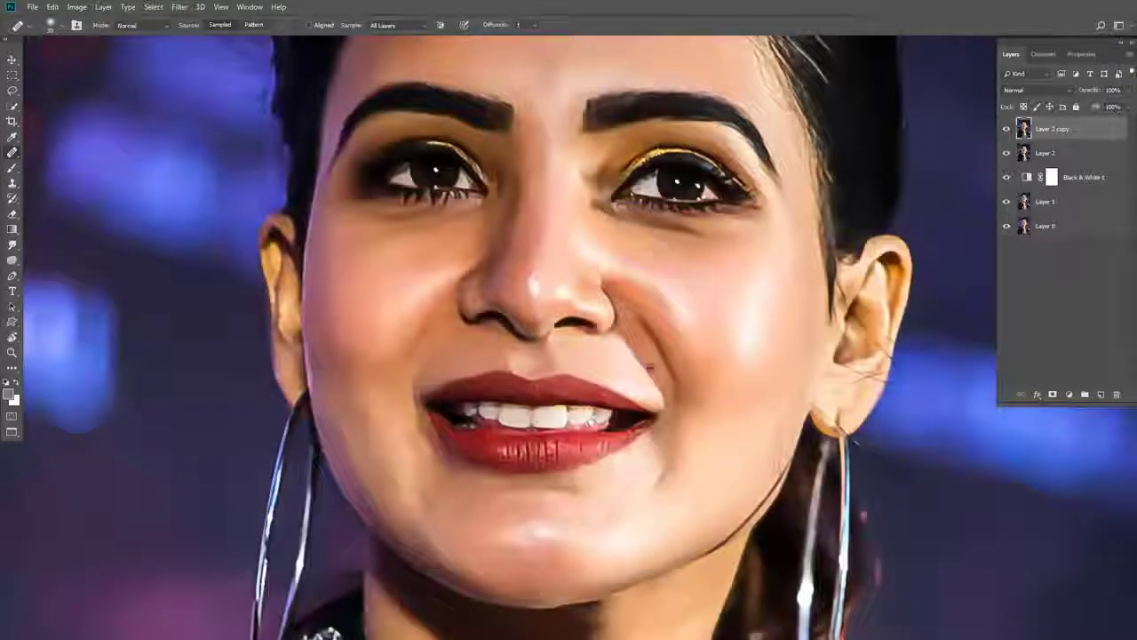
scroll(662, 248, down, 5)
Paint the Layer 2 copy mask with the Brush, then stamp visible layers into Layer 3
scroll(662, 248, up, 4)
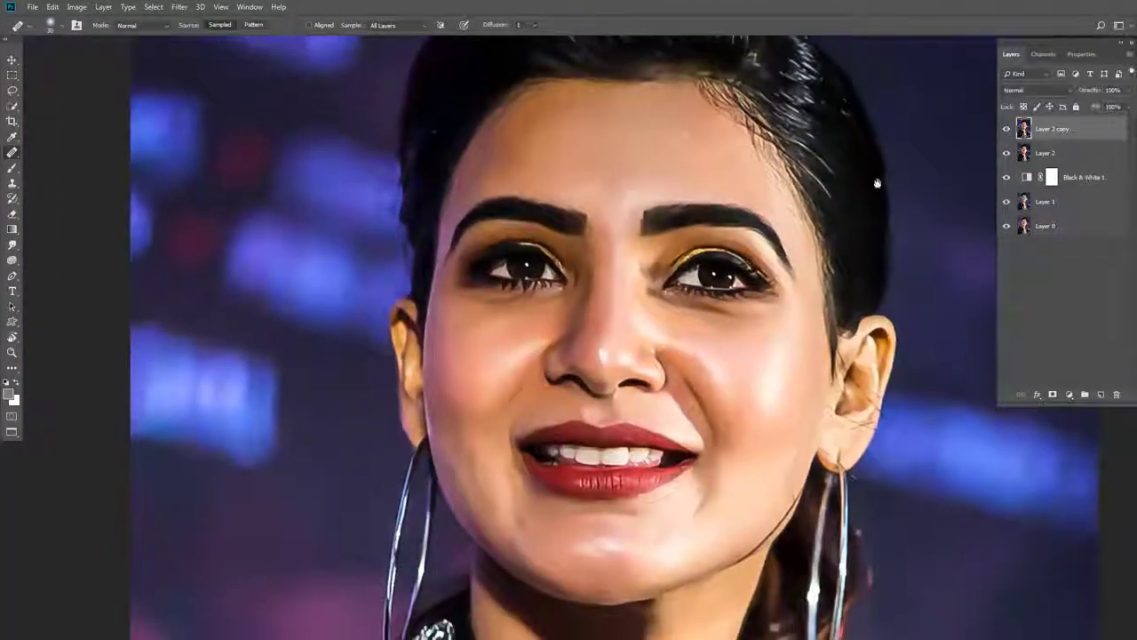
key(b)
scroll(594, 280, up, 3)
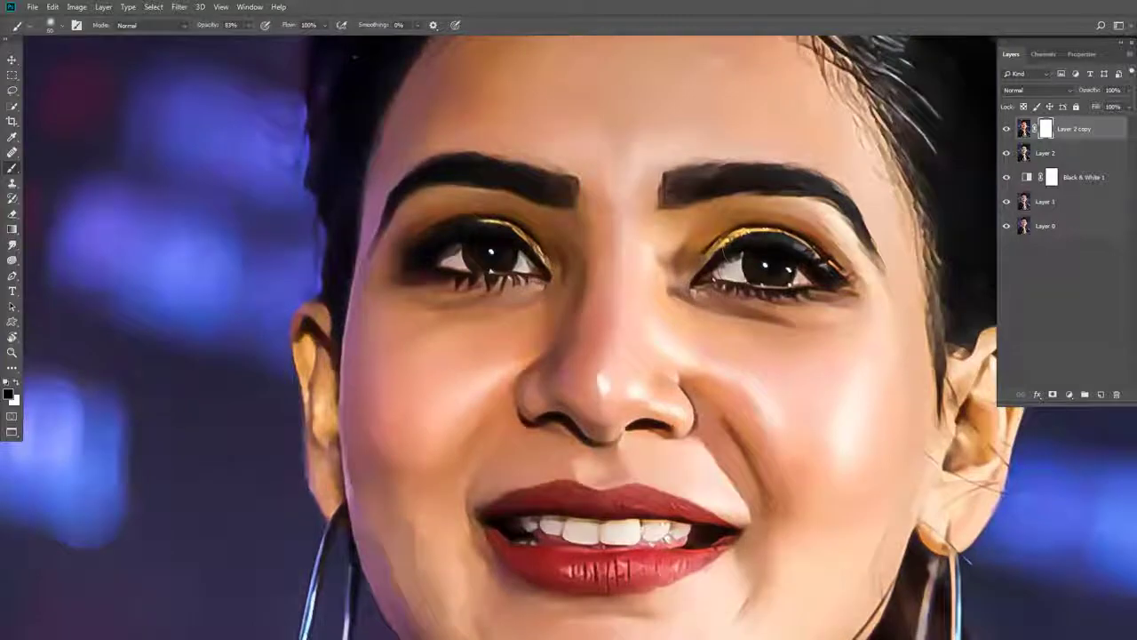
scroll(482, 240, down, 6)
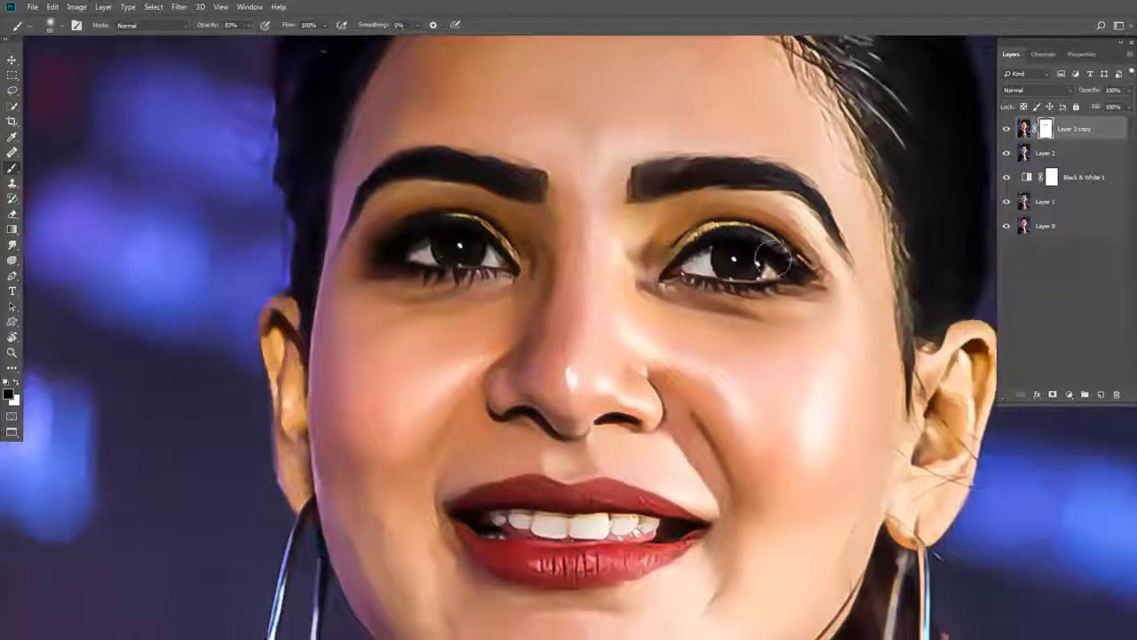
scroll(675, 267, up, 2)
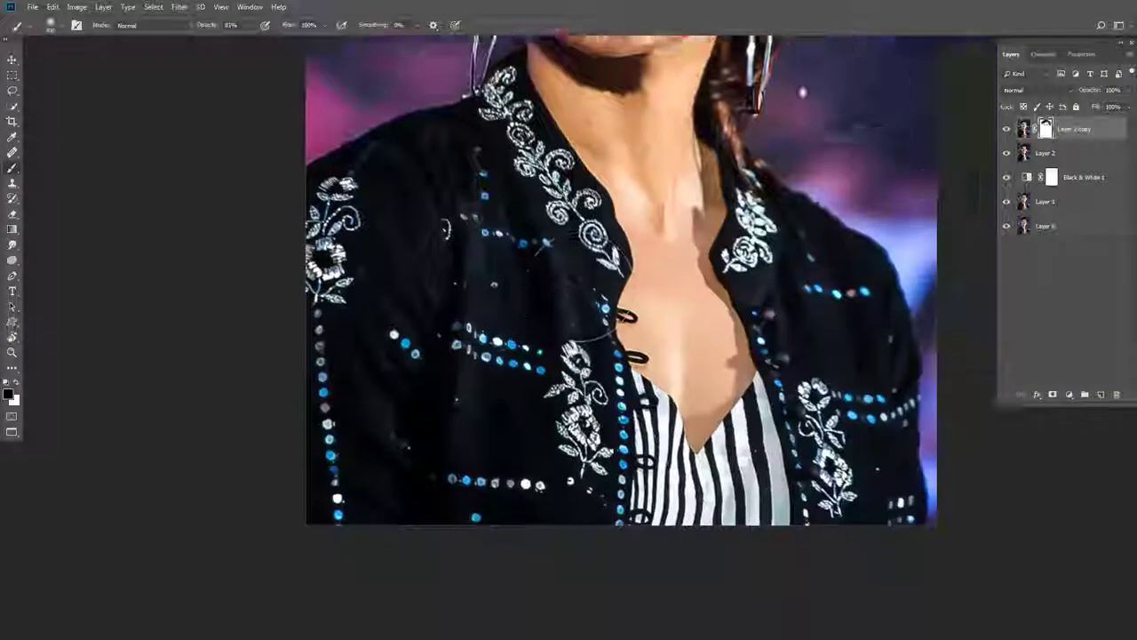
key(ctrl+shift+alt+e)
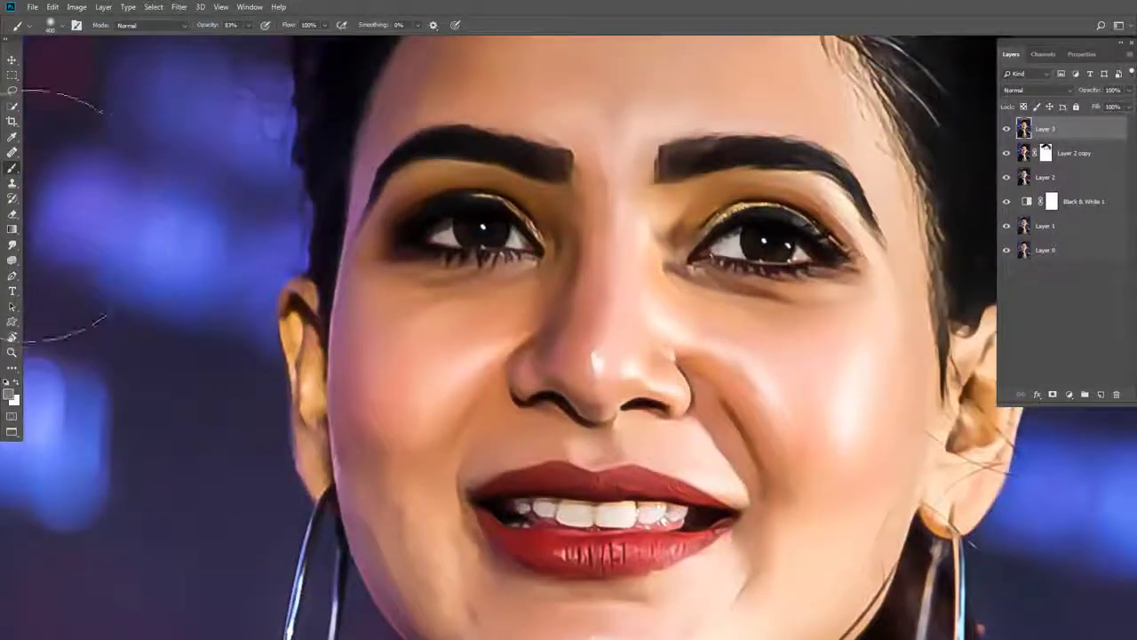
With the Smudge tool on Layer 3, work around the eyes, nose and chin skin
key(r)
scroll(311, 234, up, 2)
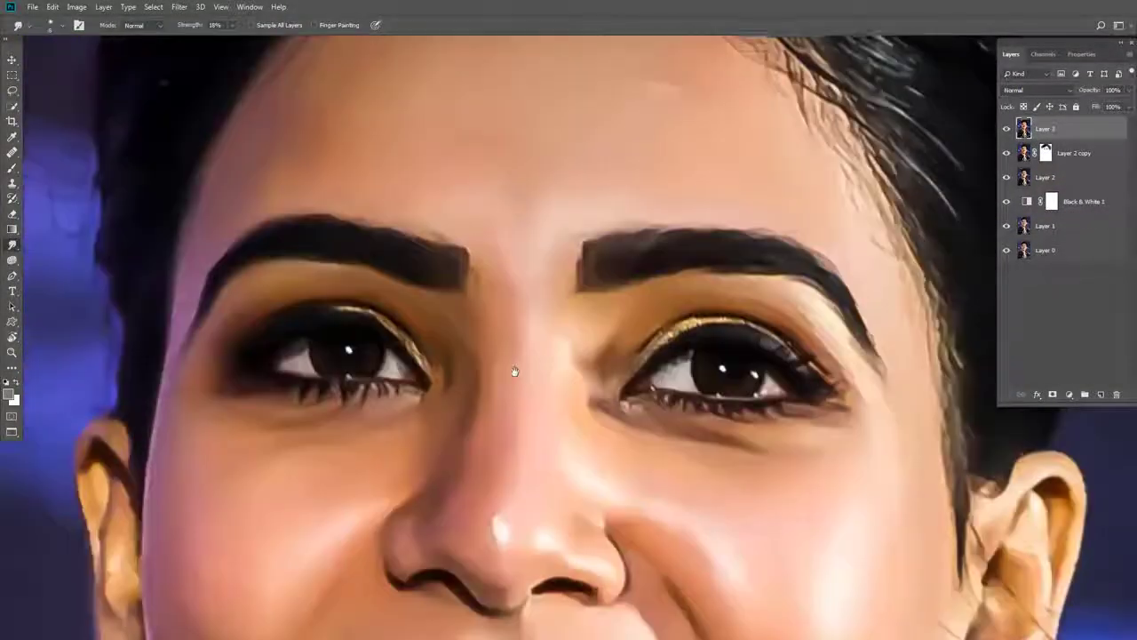
scroll(515, 376, up, 1)
scroll(526, 258, down, 2)
scroll(527, 133, up, 2)
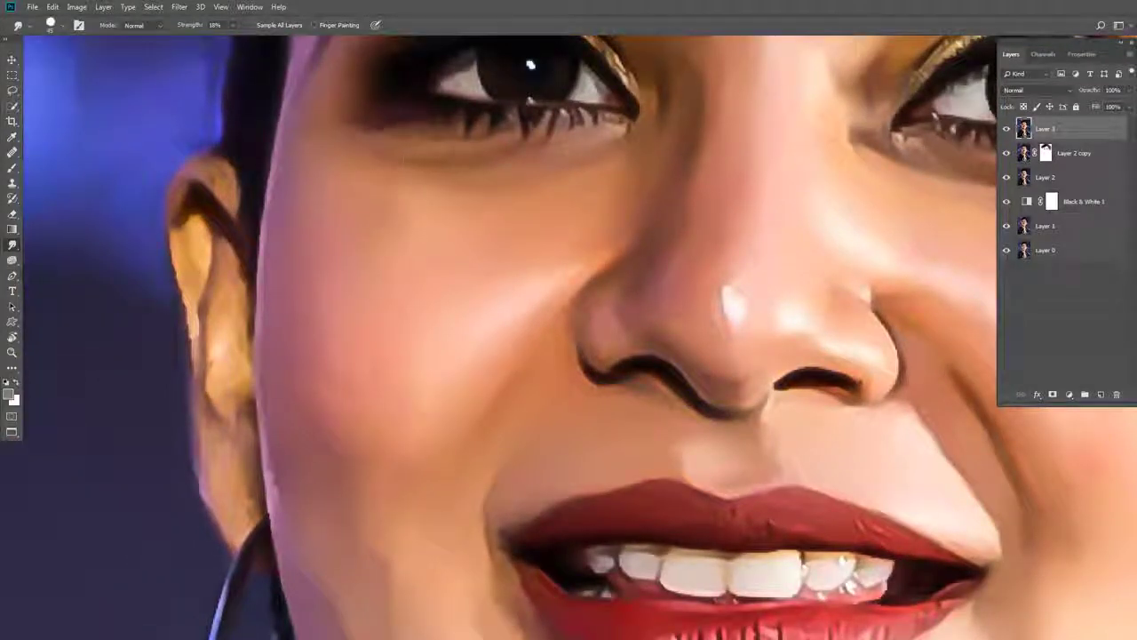
scroll(385, 363, down, 2)
scroll(386, 363, down, 2)
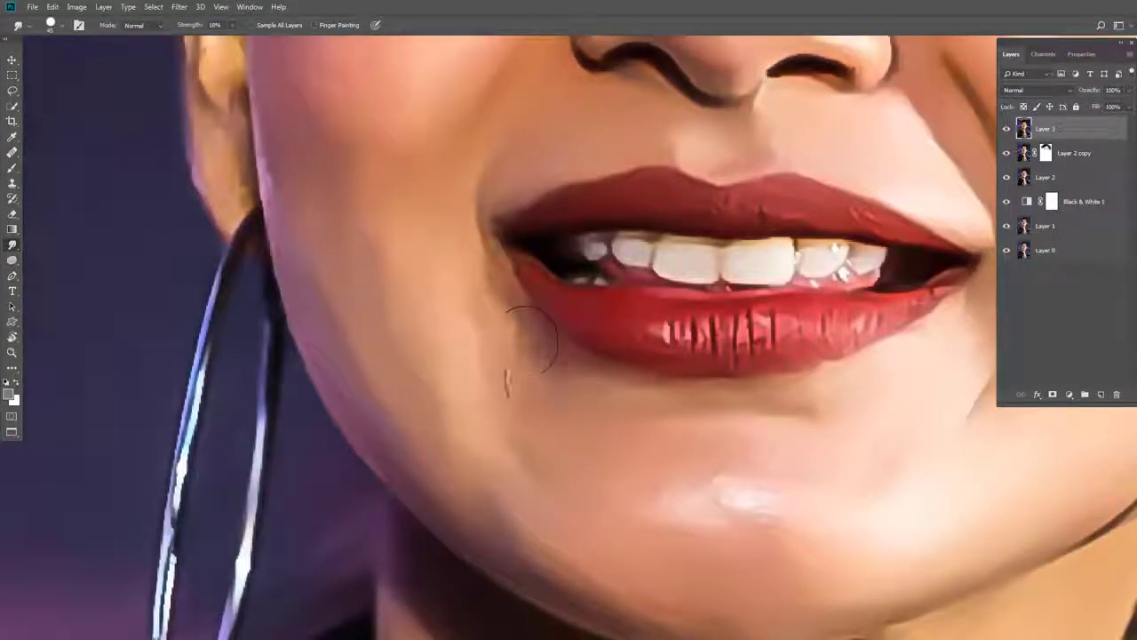
scroll(620, 386, right, 2)
scroll(619, 386, up, 2)
scroll(789, 447, up, 2)
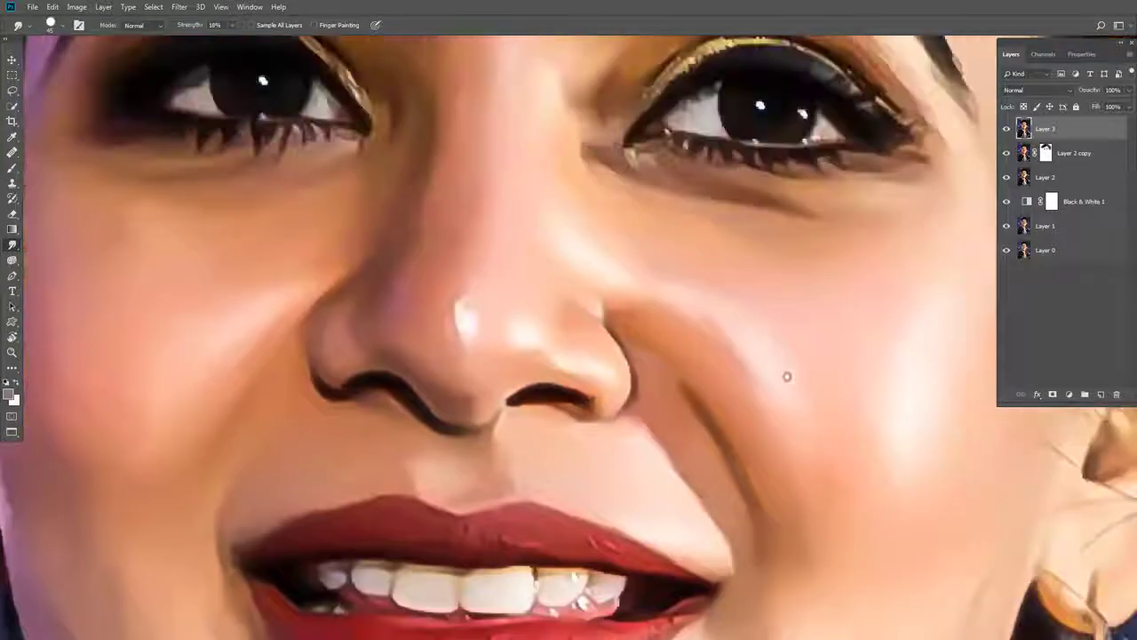
scroll(787, 377, up, 2)
scroll(855, 584, up, 1)
scroll(871, 376, up, 3)
scroll(809, 249, up, 3)
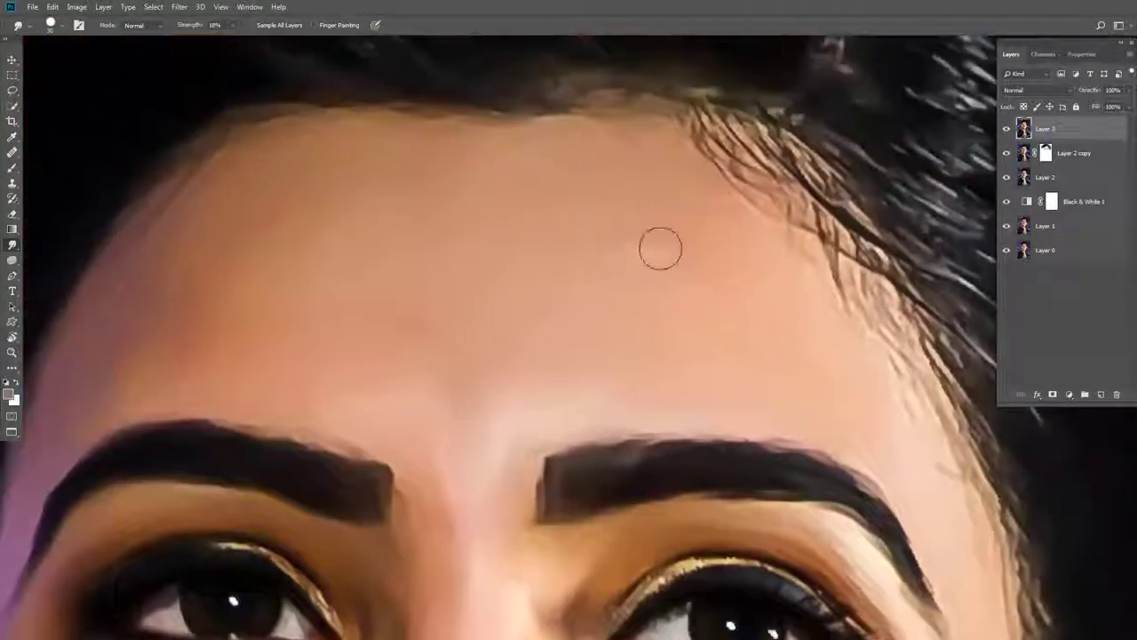
scroll(656, 236, left, 1)
scroll(657, 237, down, 2)
scroll(521, 444, down, 2)
scroll(589, 437, down, 1)
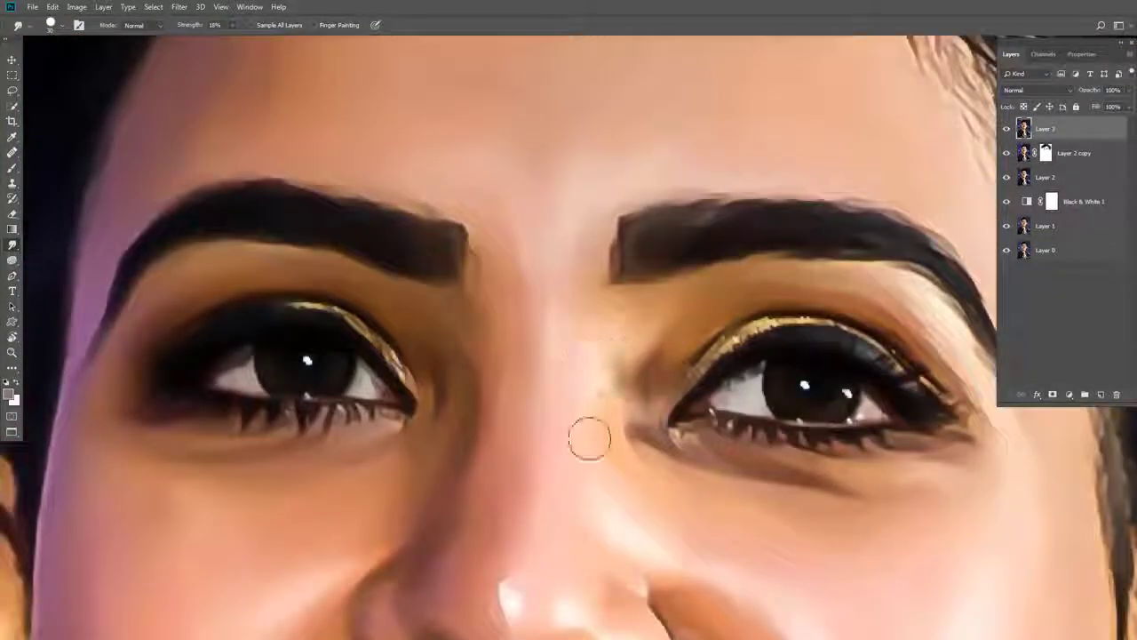
scroll(628, 327, down, 1)
scroll(628, 327, right, 1)
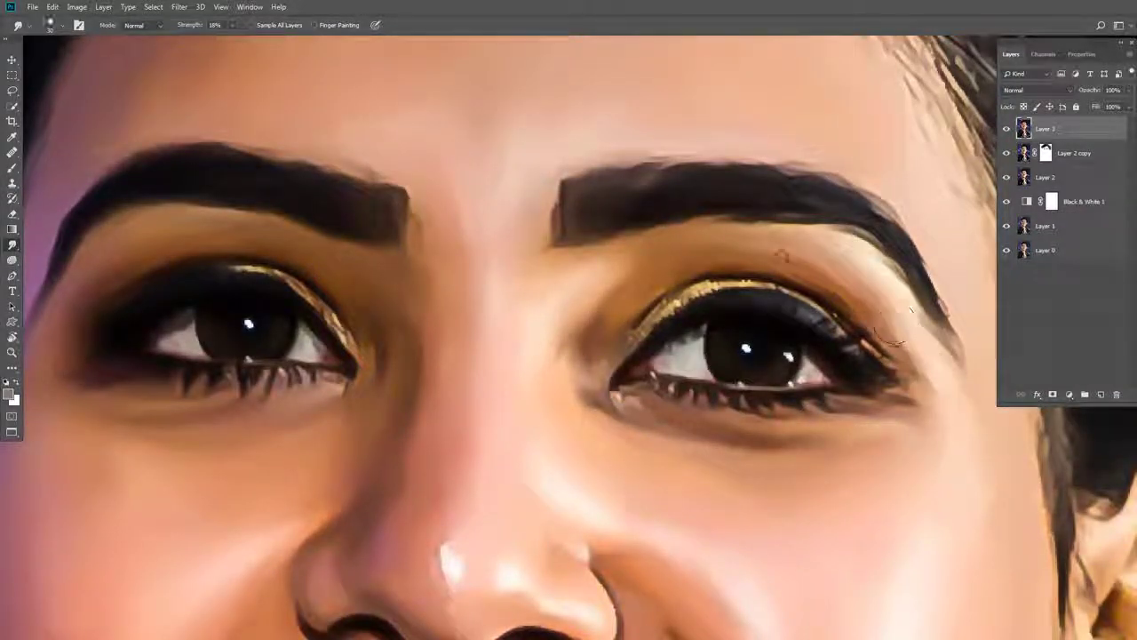
scroll(889, 342, right, 1)
scroll(766, 287, up, 2)
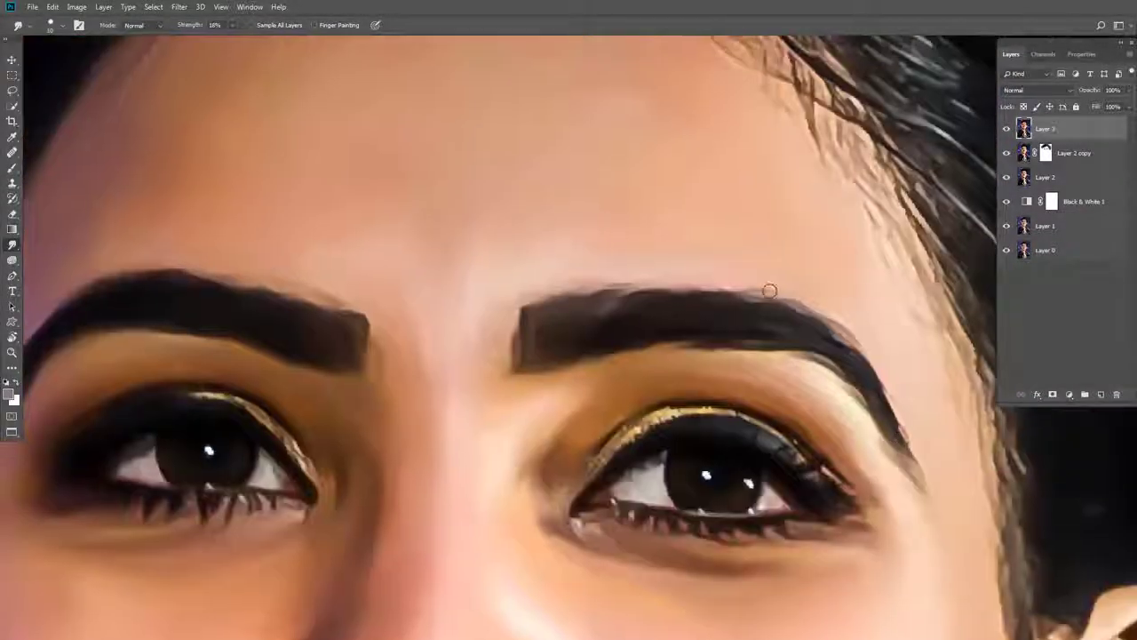
scroll(678, 287, left, 1)
scroll(489, 488, left, 1)
scroll(643, 267, down, 4)
scroll(643, 267, left, 2)
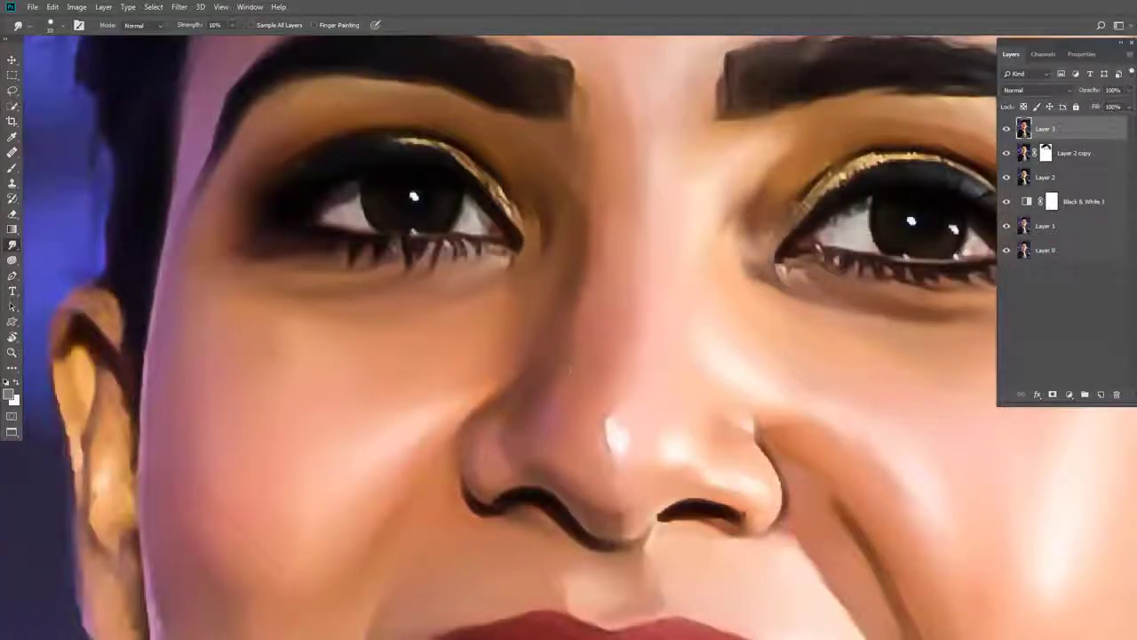
scroll(587, 426, up, 2)
scroll(586, 427, left, 1)
scroll(658, 355, down, 4)
scroll(659, 424, down, 1)
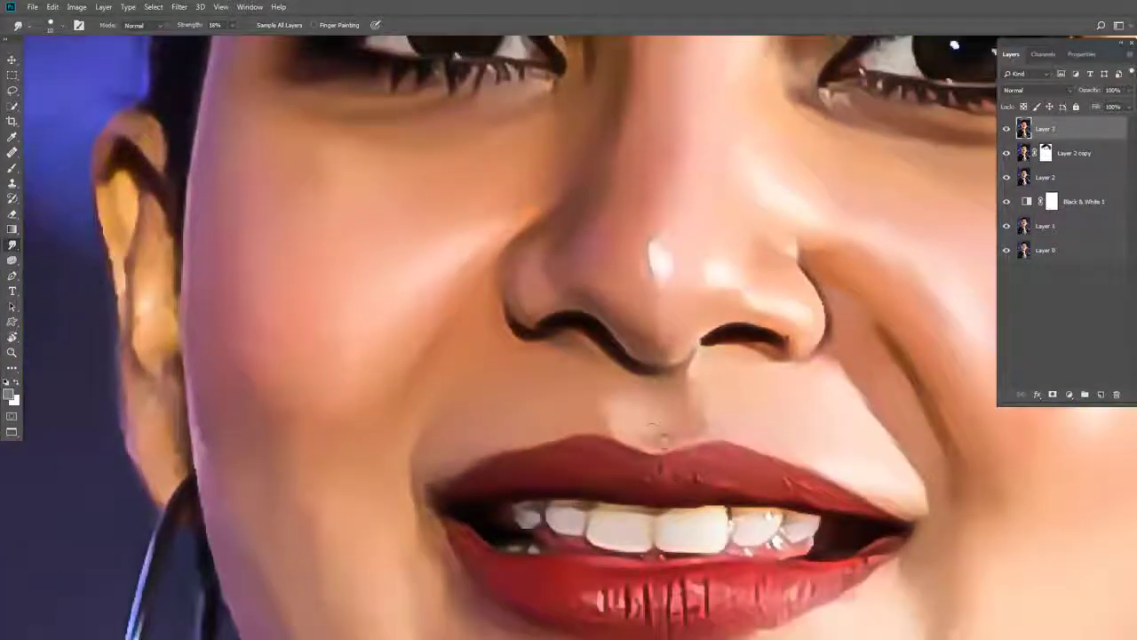
scroll(609, 451, down, 1)
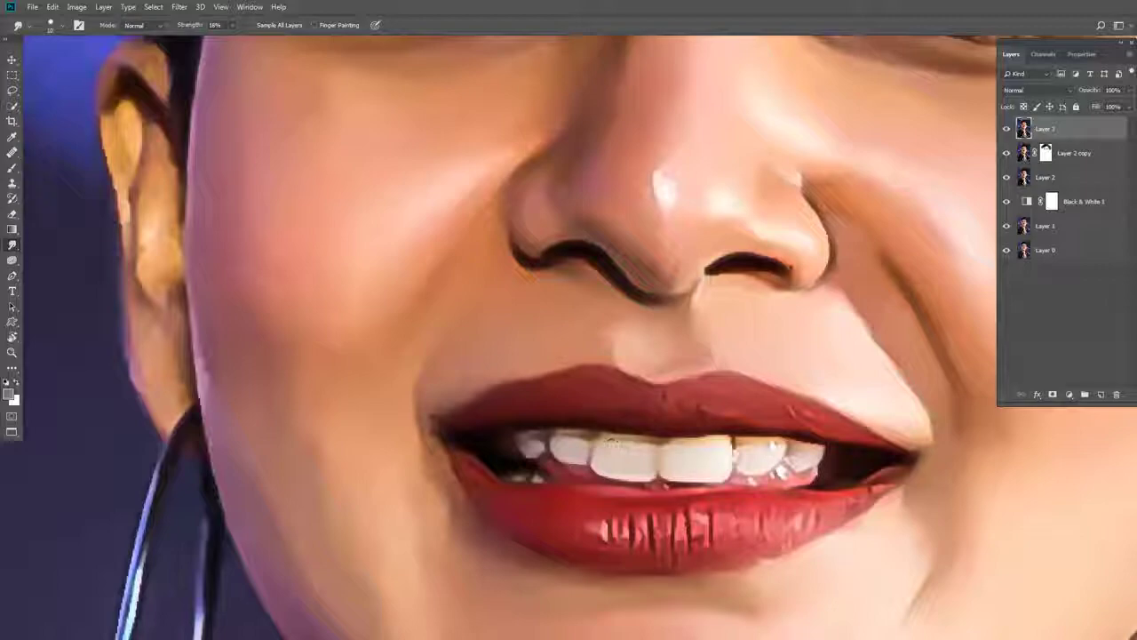
Zoom in on the lips and teeth and smudge the lips into smooth strokes
key(ctrl+plus)
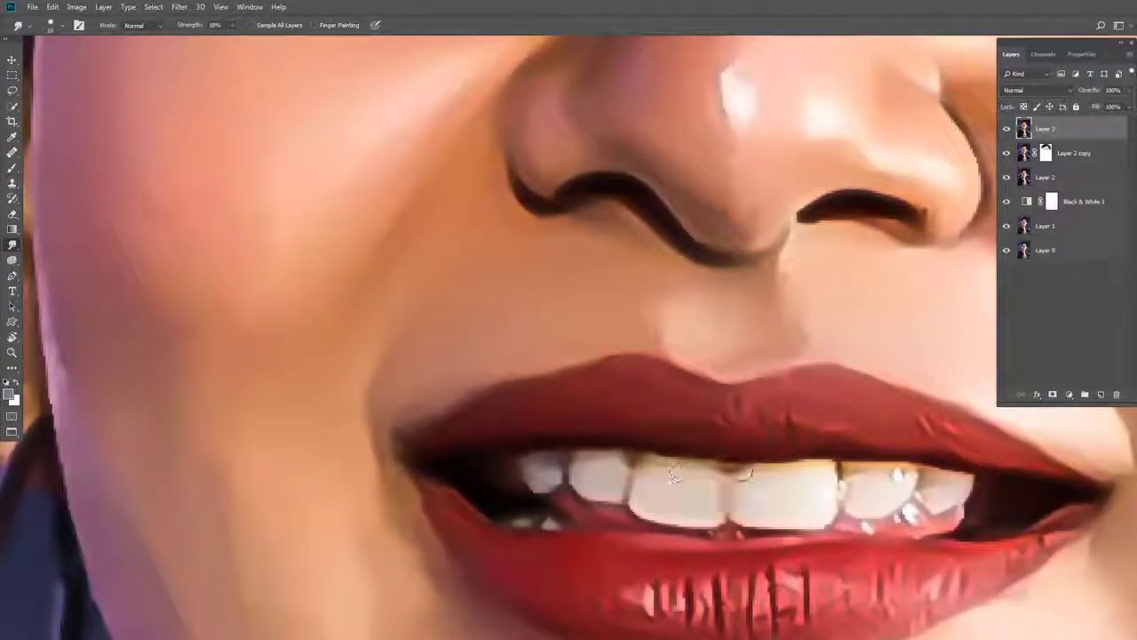
scroll(919, 472, right, 1)
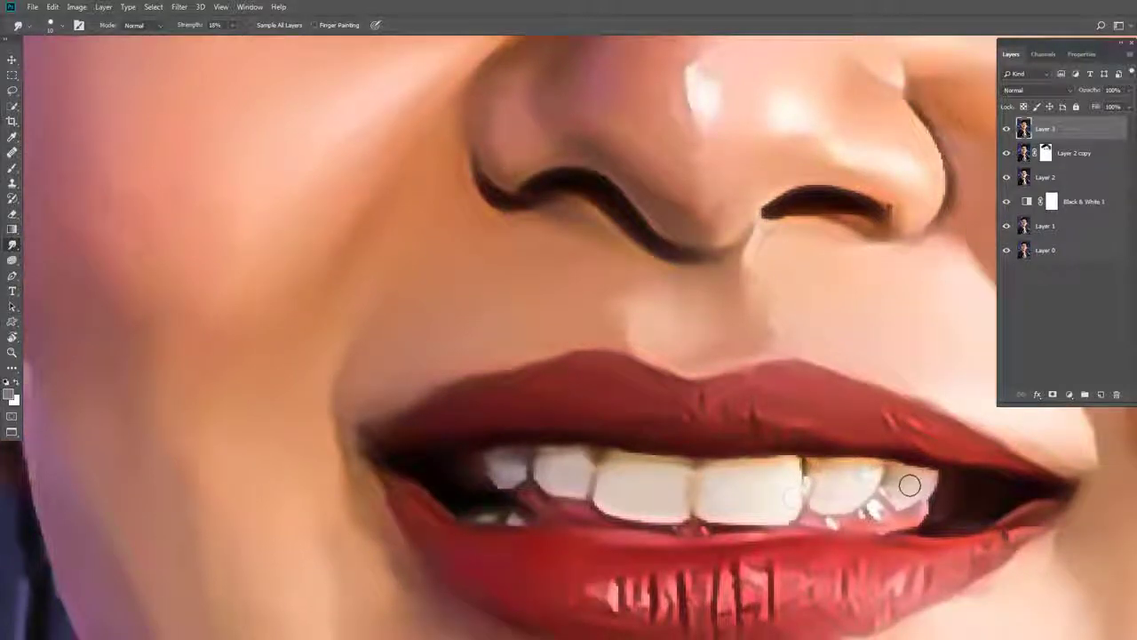
scroll(551, 409, down, 1)
scroll(622, 369, right, 1)
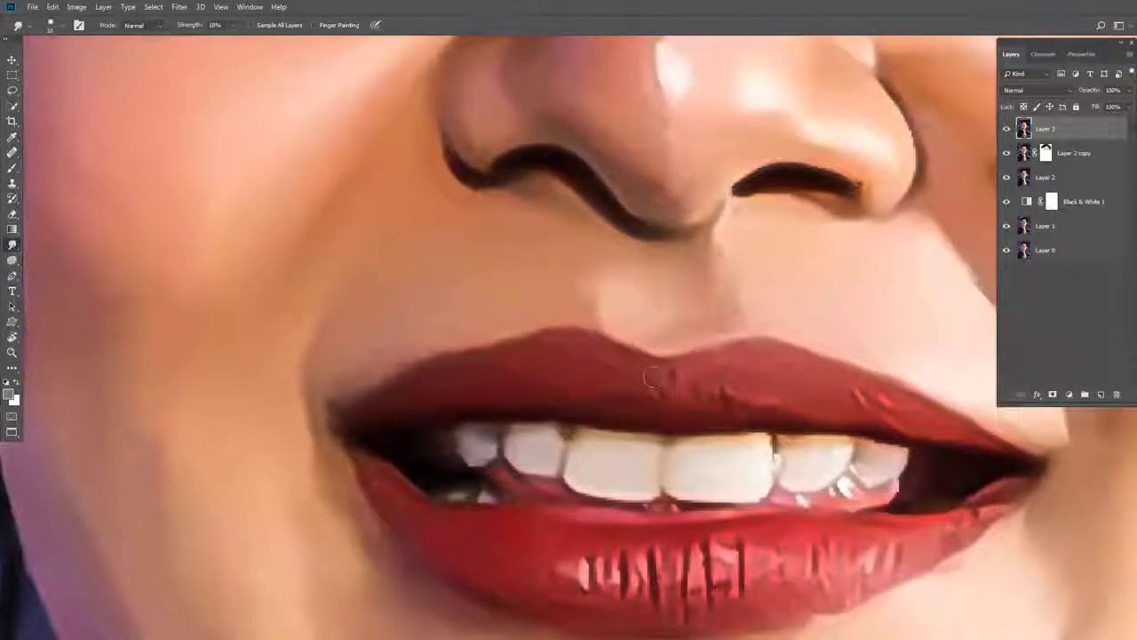
scroll(864, 411, right, 1)
scroll(864, 412, down, 1)
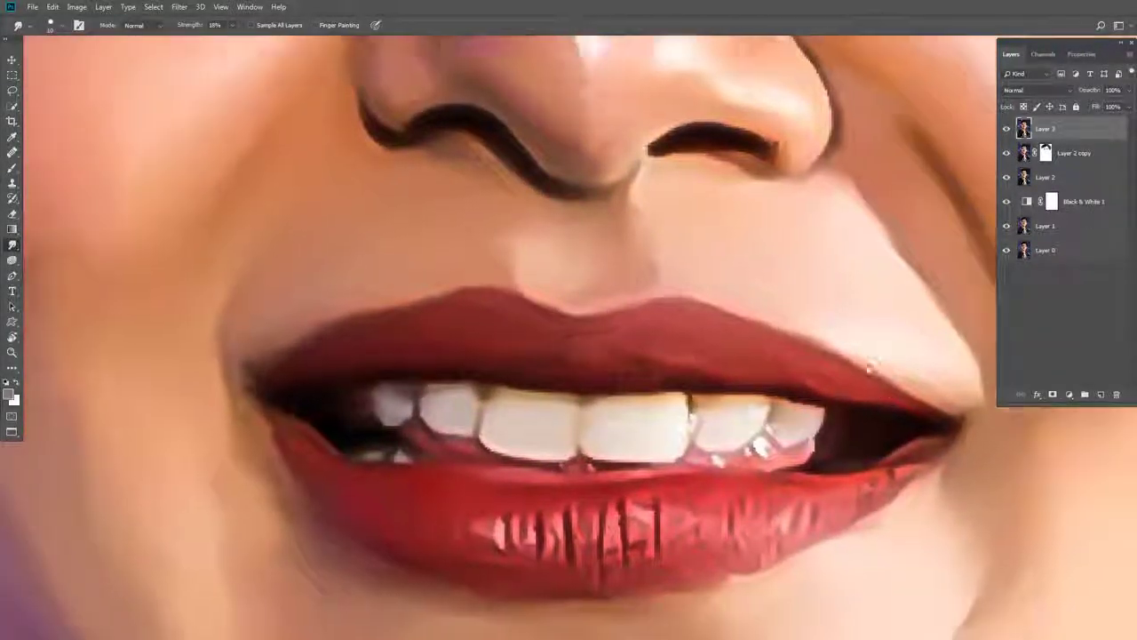
scroll(864, 411, down, 1)
scroll(864, 411, down, 2)
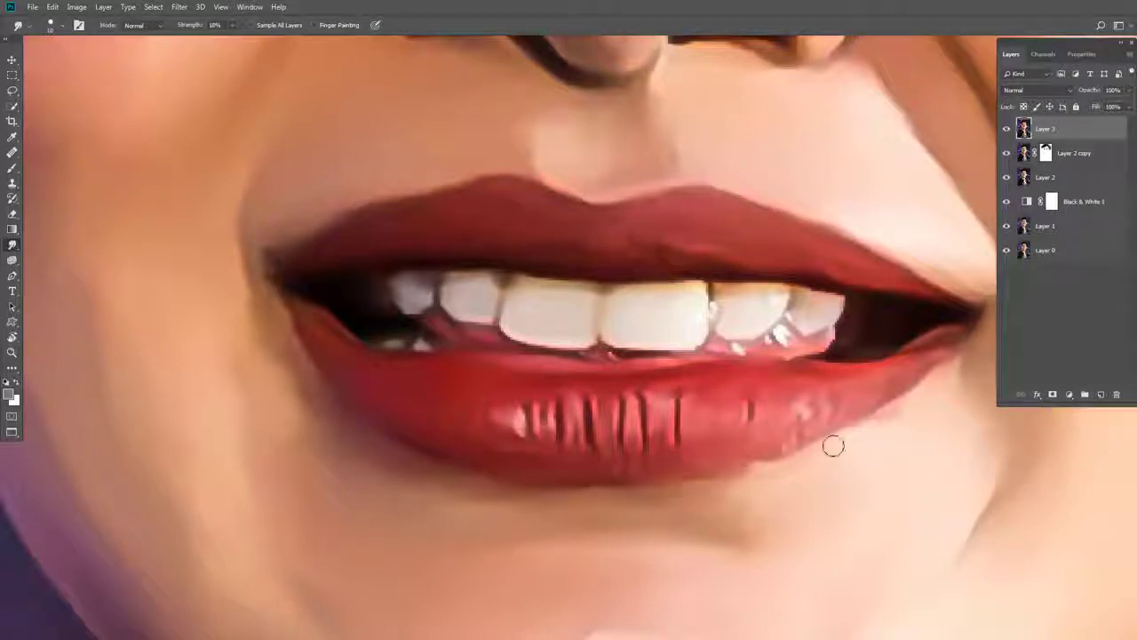
scroll(833, 446, right, 1)
scroll(347, 378, left, 1)
scroll(346, 378, down, 1)
scroll(266, 253, down, 2)
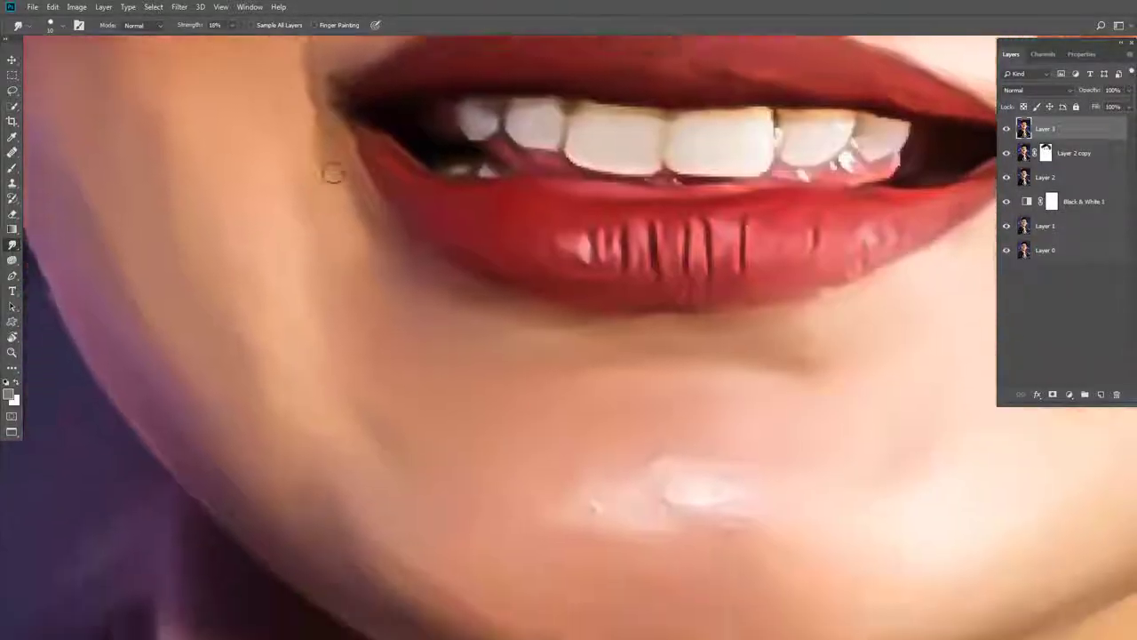
scroll(330, 173, down, 1)
scroll(450, 409, up, 1)
scroll(450, 409, down, 1)
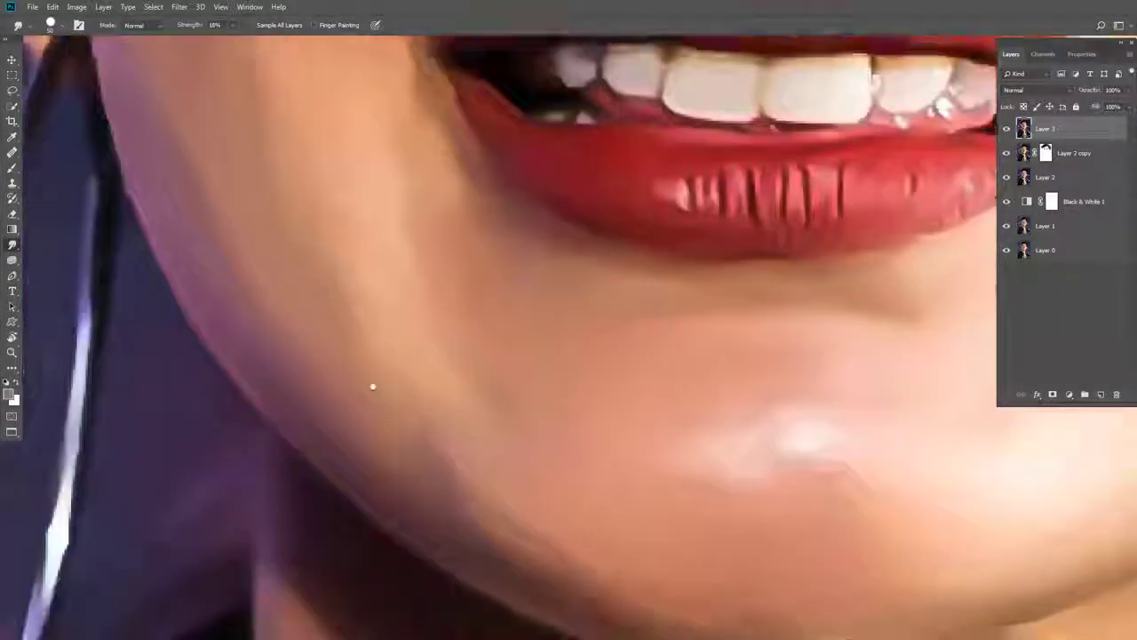
scroll(373, 386, down, 2)
scroll(667, 521, right, 2)
scroll(907, 453, down, 2)
Move up to the brow and smooth the skin between the eyebrows
scroll(915, 222, up, 4)
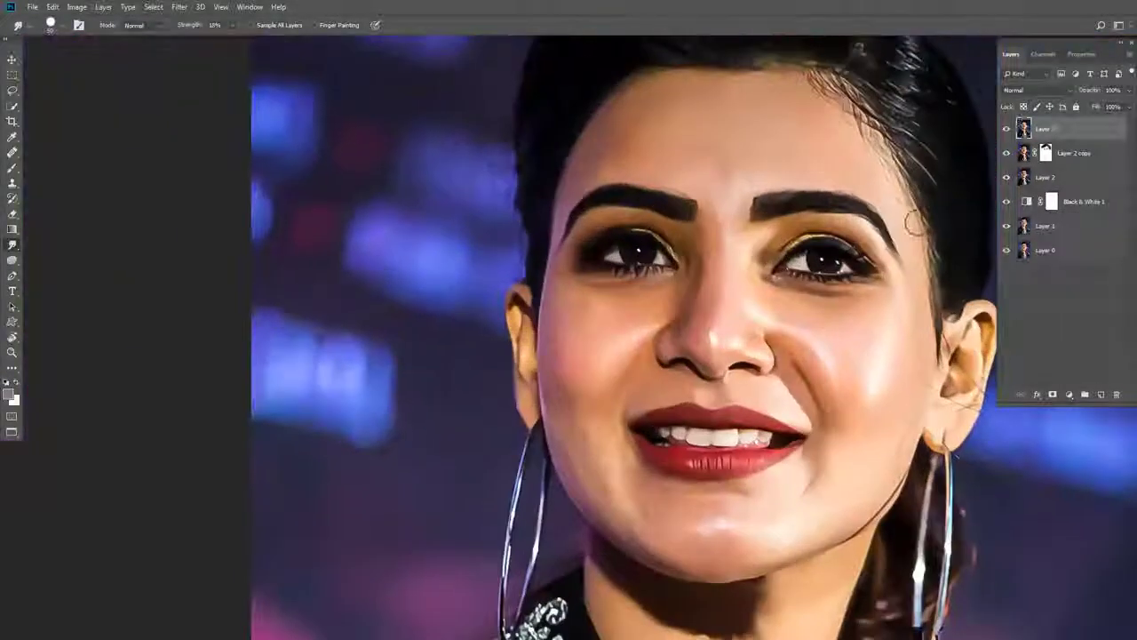
scroll(711, 480, up, 3)
scroll(693, 506, up, 2)
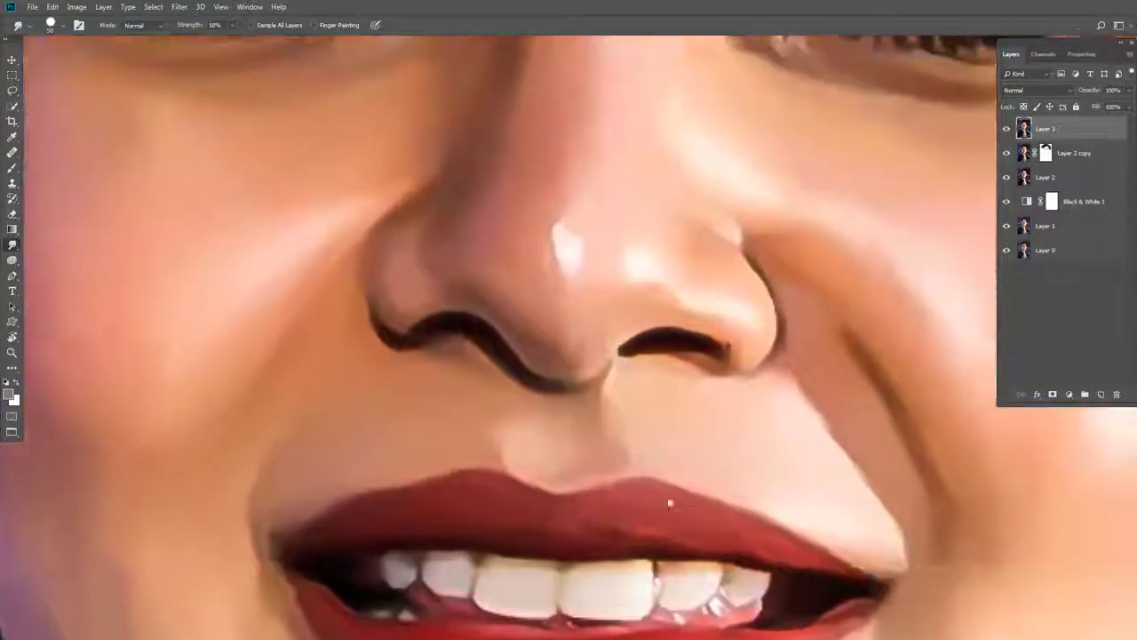
scroll(565, 400, up, 2)
scroll(565, 400, up, 2)
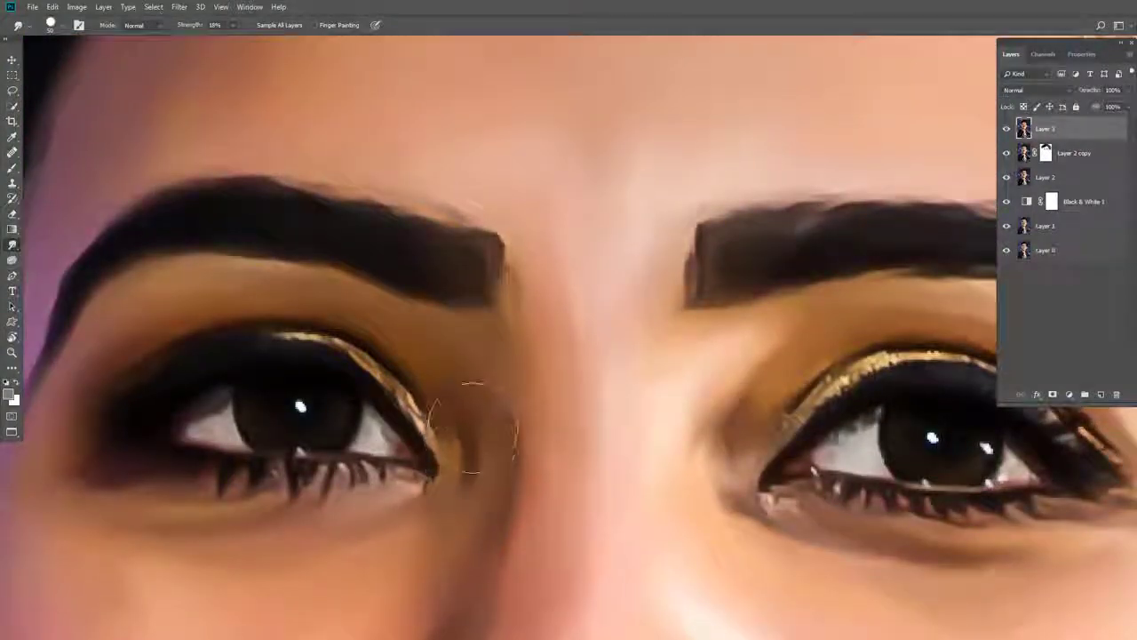
scroll(436, 417, down, 3)
scroll(508, 282, up, 3)
scroll(531, 315, up, 2)
scroll(573, 236, up, 2)
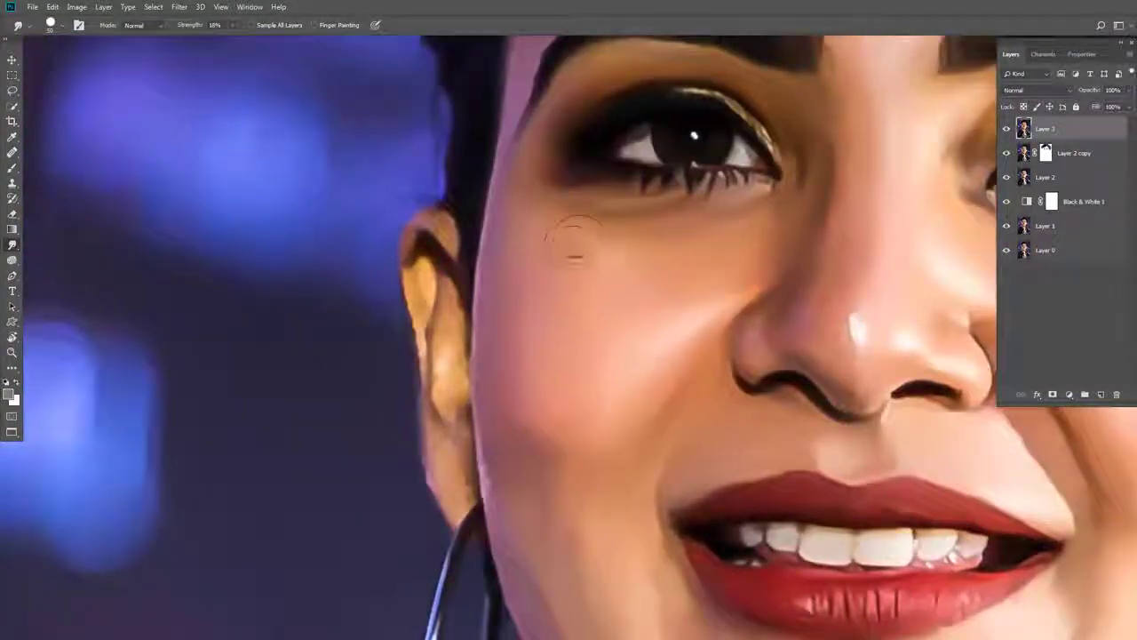
scroll(584, 292, up, 2)
scroll(516, 299, up, 1)
scroll(409, 338, up, 4)
scroll(409, 338, right, 3)
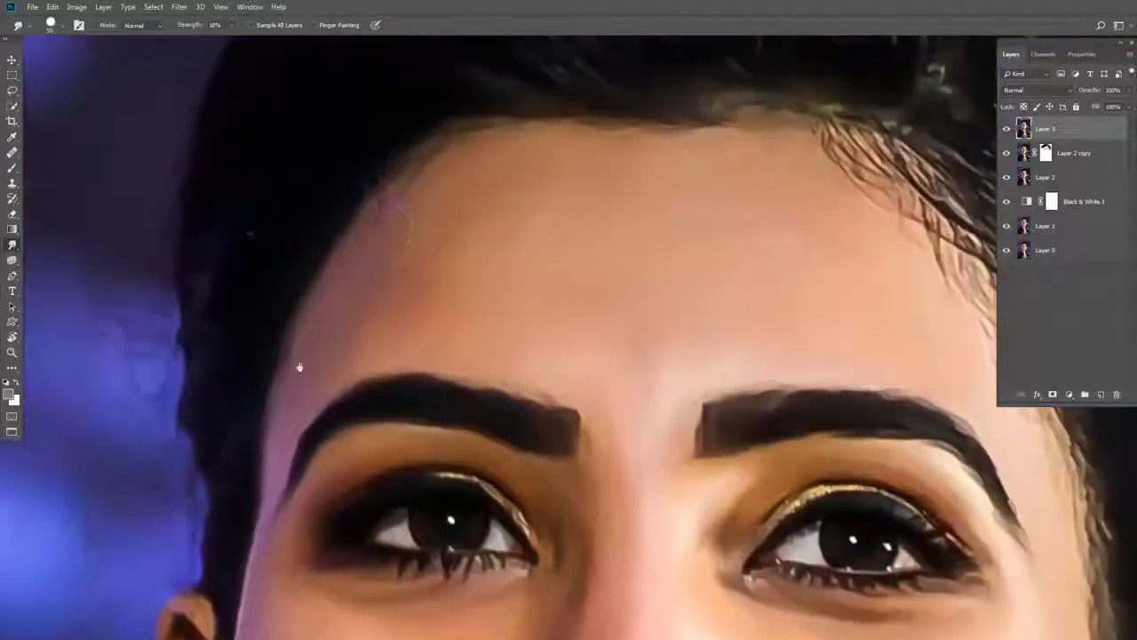
scroll(601, 360, right, 3)
mouse_move(601, 360)
mouse_down()
mouse_move(545, 376)
mouse_move(518, 351)
mouse_move(533, 368)
mouse_move(587, 348)
mouse_up()
Check the brush presets, then blend the left eyebrow tail into the skin
scroll(588, 349, up, 2)
right_click(617, 311)
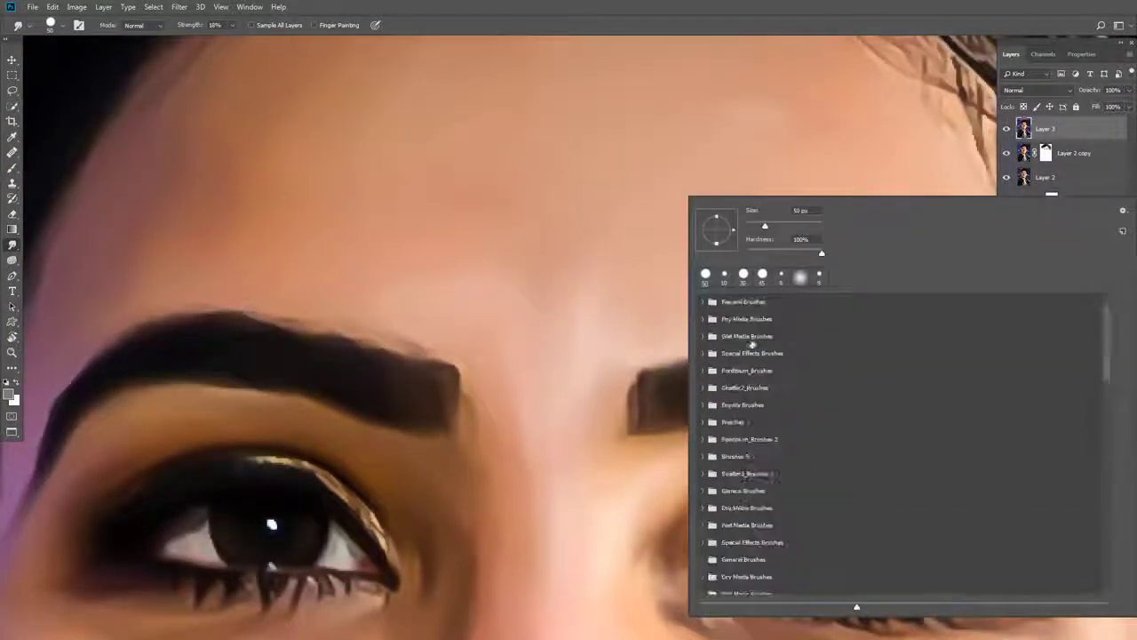
key(Escape)
scroll(489, 394, up, 2)
scroll(490, 394, left, 2)
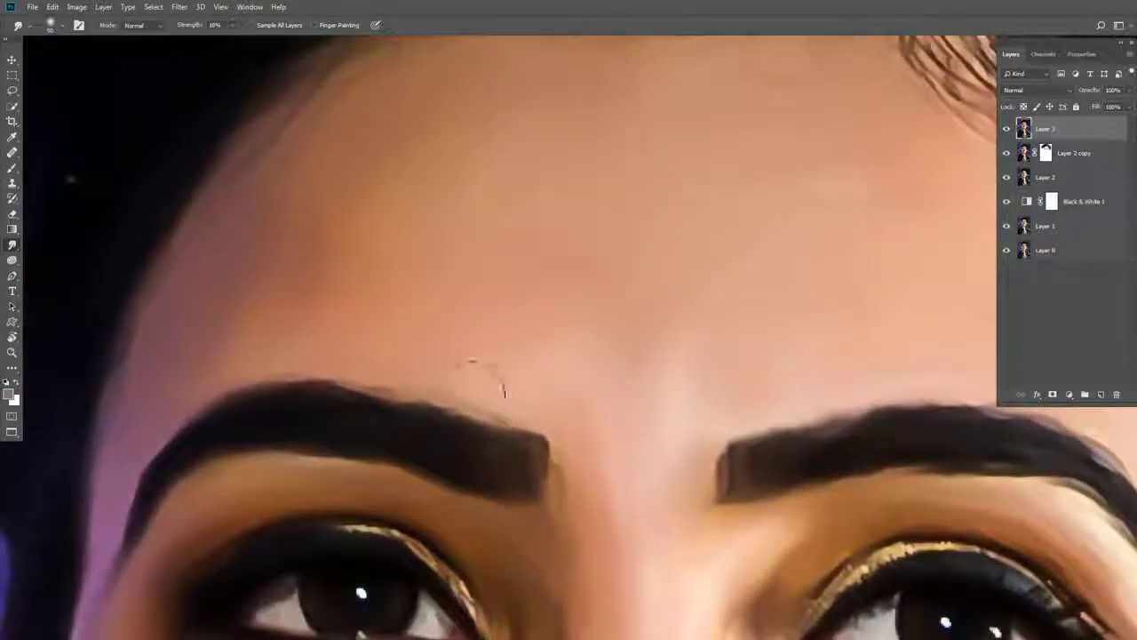
scroll(445, 337, down, 1)
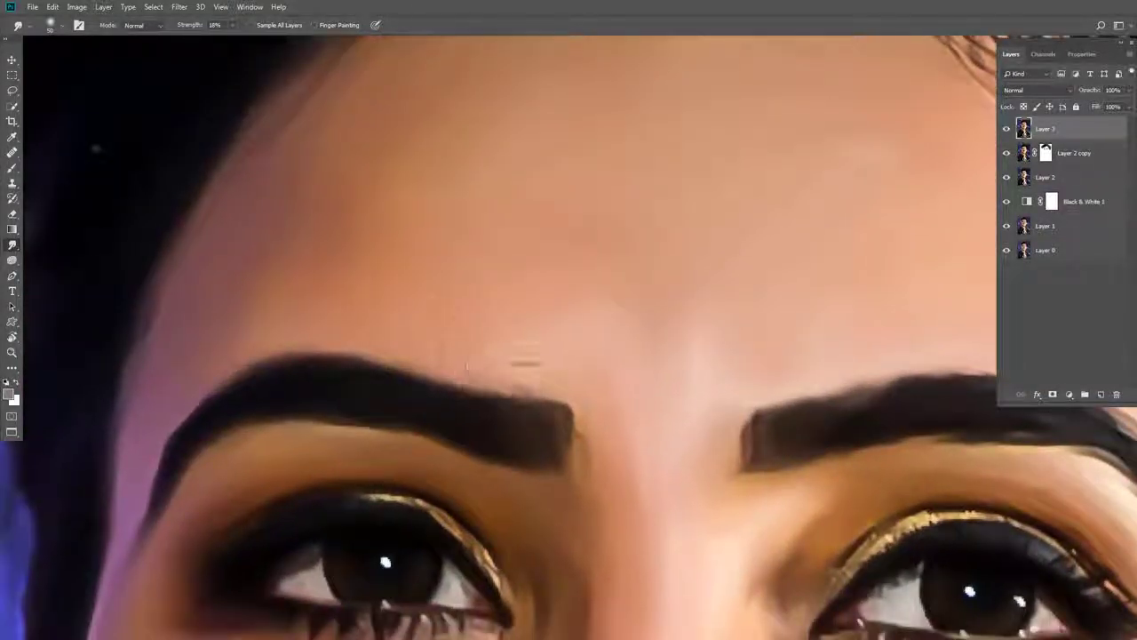
scroll(497, 358, up, 1)
scroll(498, 358, left, 1)
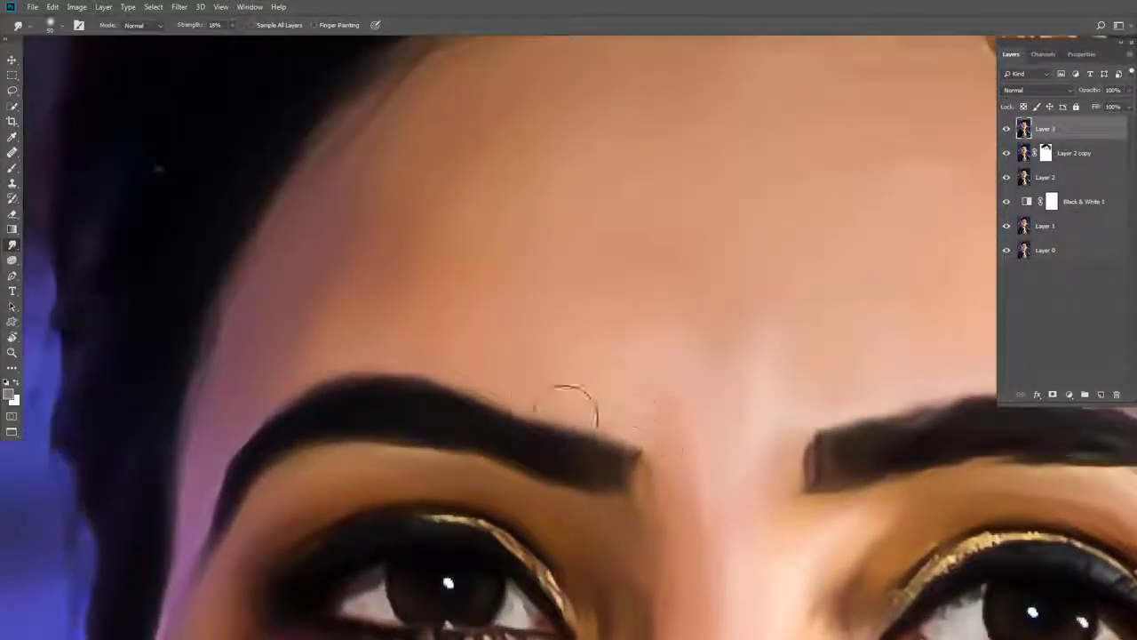
scroll(613, 413, down, 1)
scroll(613, 413, left, 1)
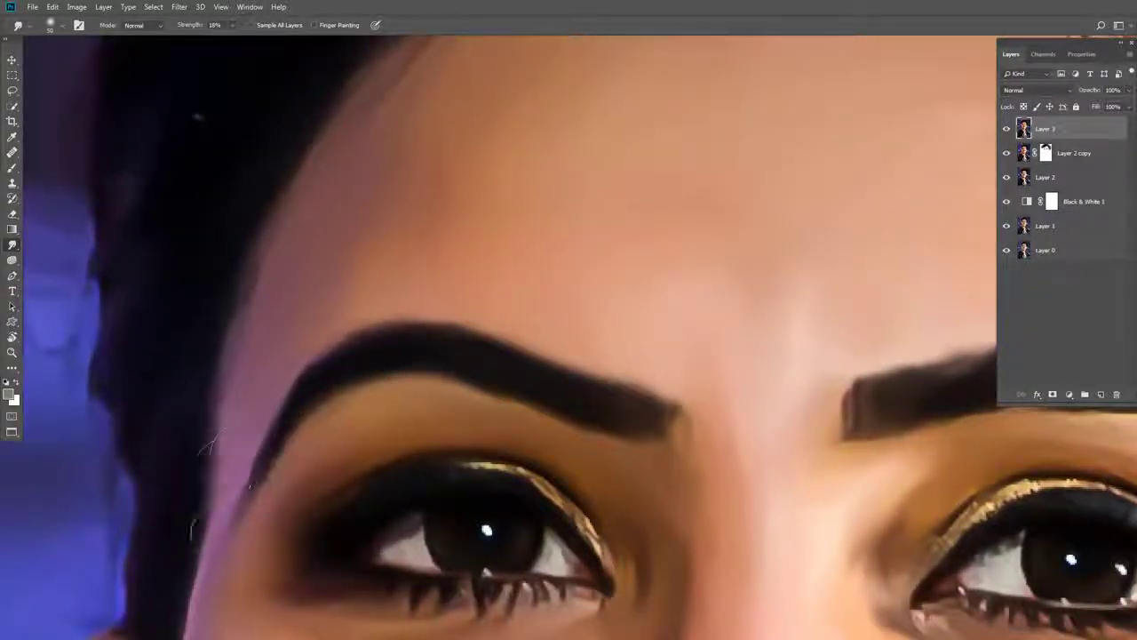
drag(249, 485, 260, 471)
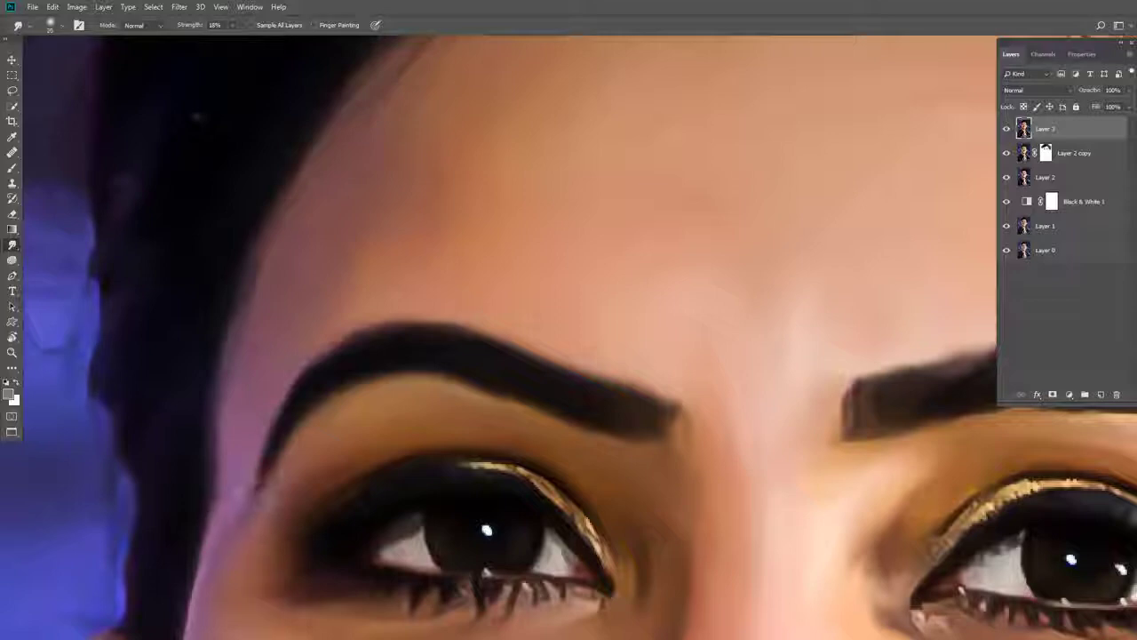
drag(260, 483, 236, 487)
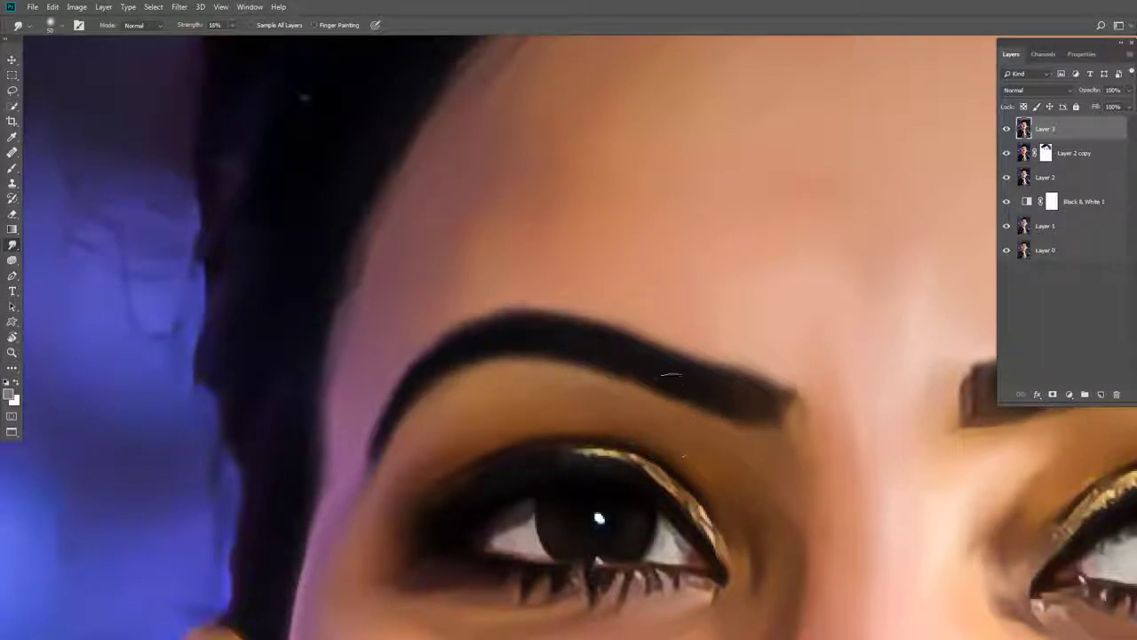
Smudge the right eyebrow tail above the eye down toward the temple
mouse_move(728, 345)
mouse_down()
mouse_move(815, 436)
mouse_move(602, 281)
mouse_move(749, 266)
mouse_move(610, 312)
mouse_move(559, 310)
mouse_move(736, 251)
mouse_up()
scroll(637, 386, down, 1)
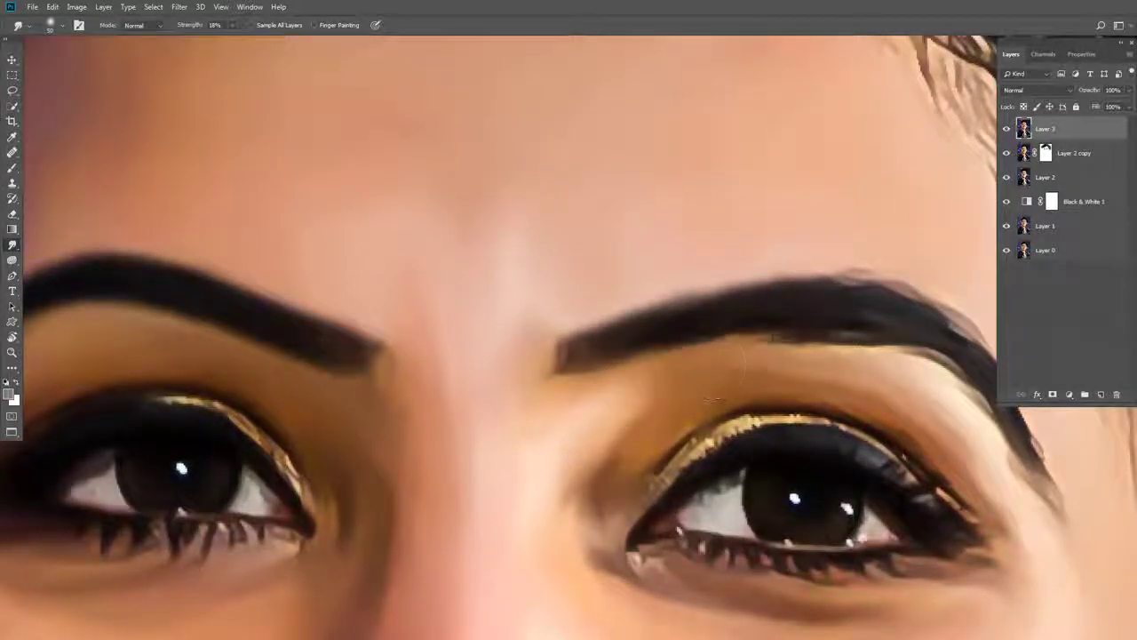
mouse_move(716, 398)
mouse_down()
mouse_move(876, 356)
mouse_move(774, 355)
mouse_up()
scroll(774, 356, right, 5)
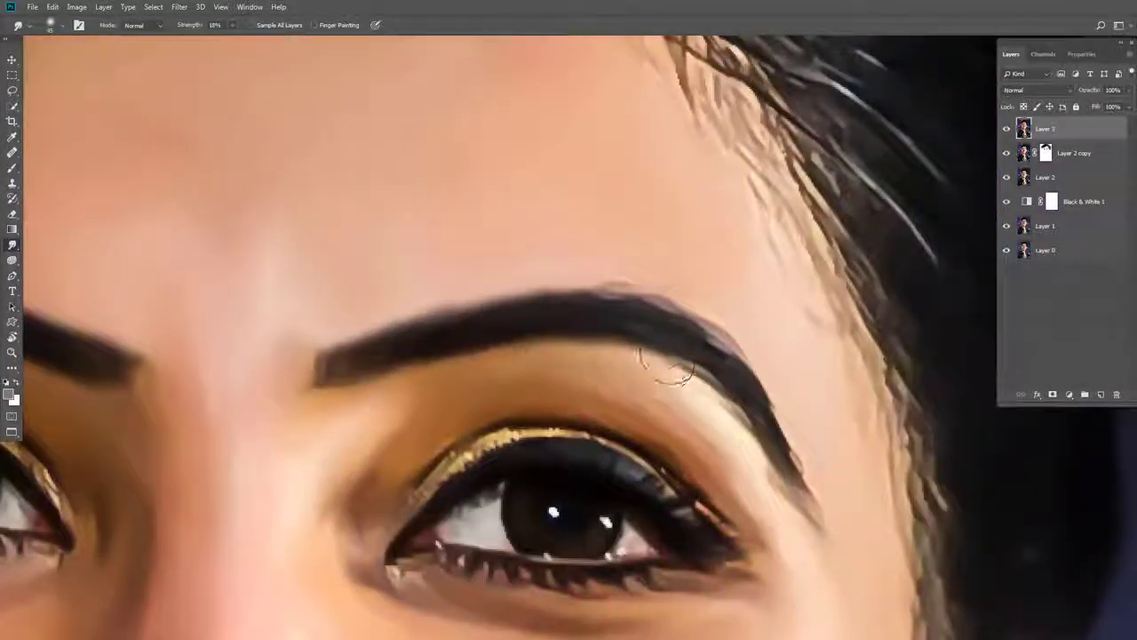
drag(749, 464, 769, 490)
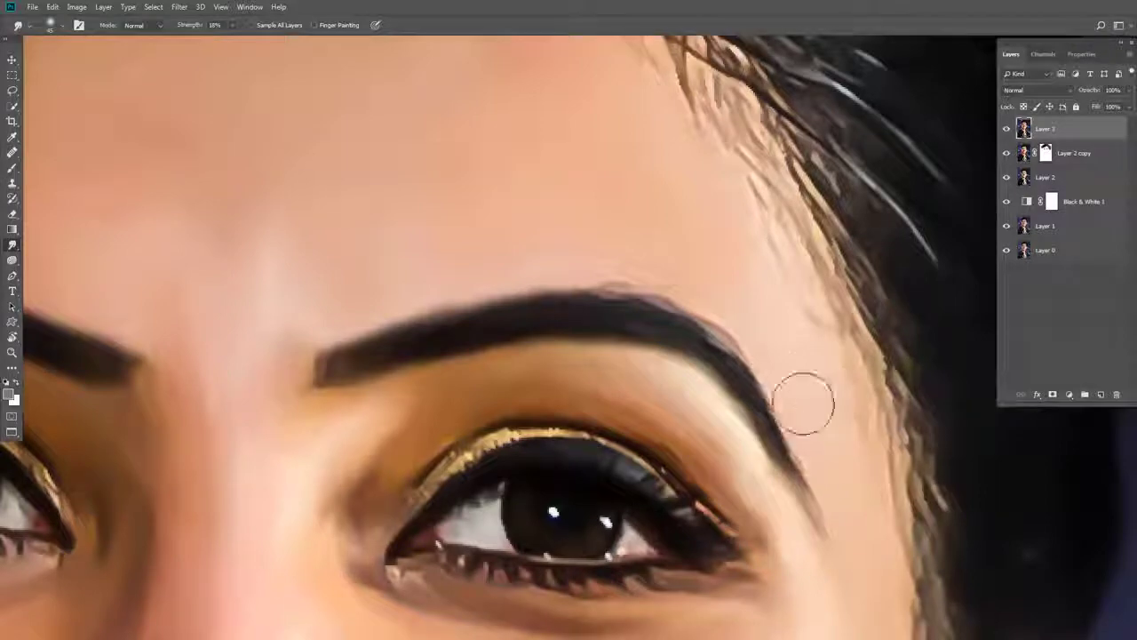
scroll(751, 310, down, 2)
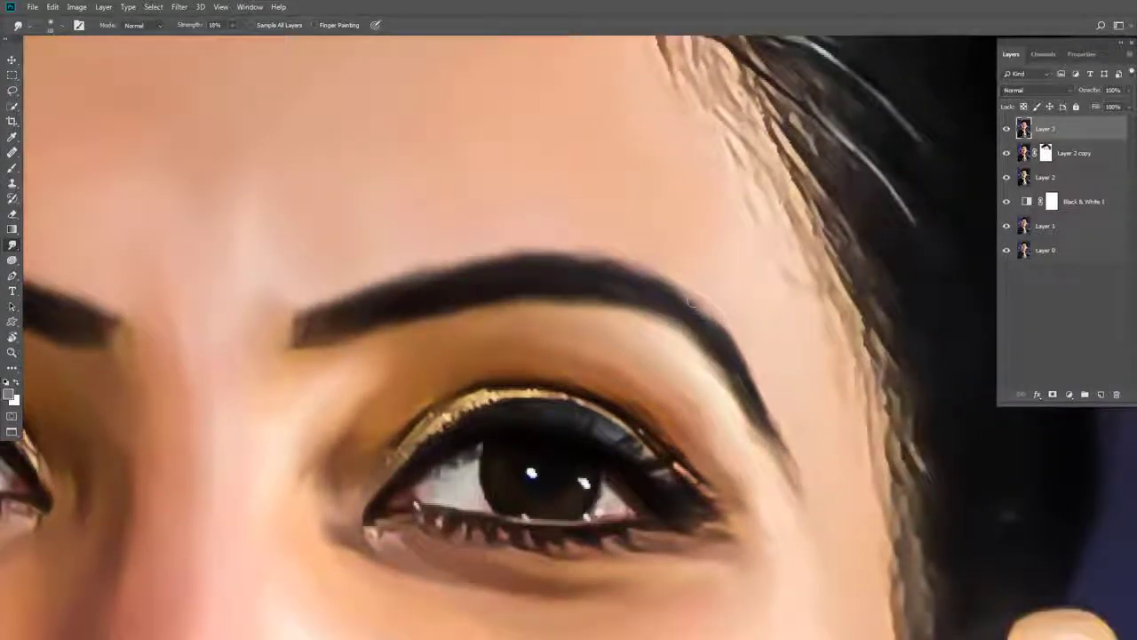
Zoom in and out repeatedly to inspect the smudged face on Layer 3
scroll(569, 355, down, 5)
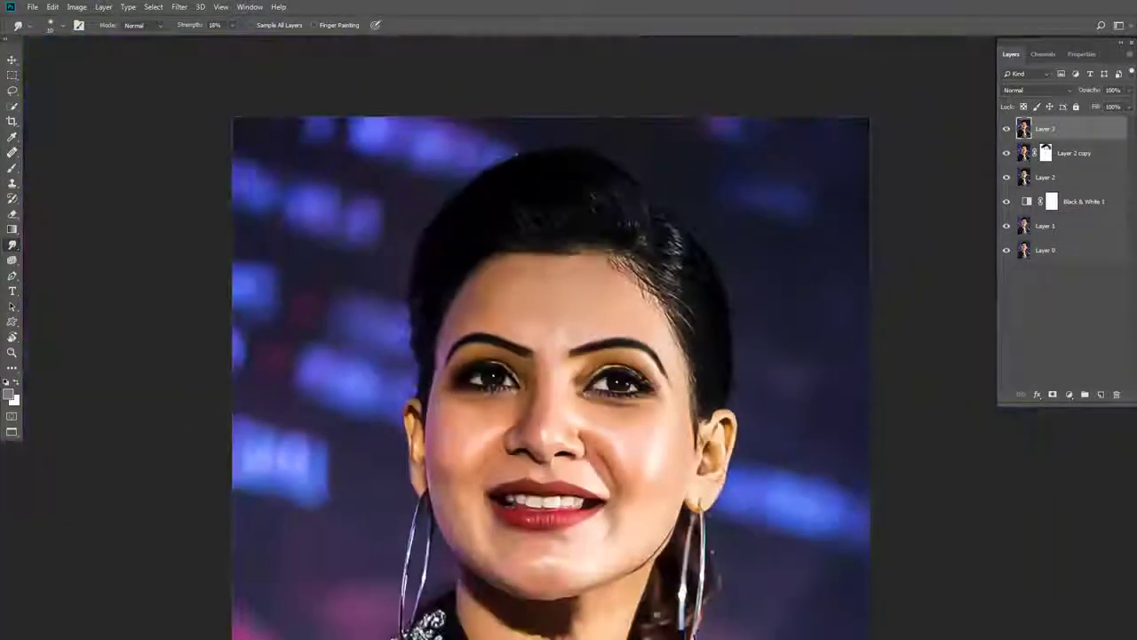
scroll(602, 343, up, 5)
scroll(719, 371, down, 3)
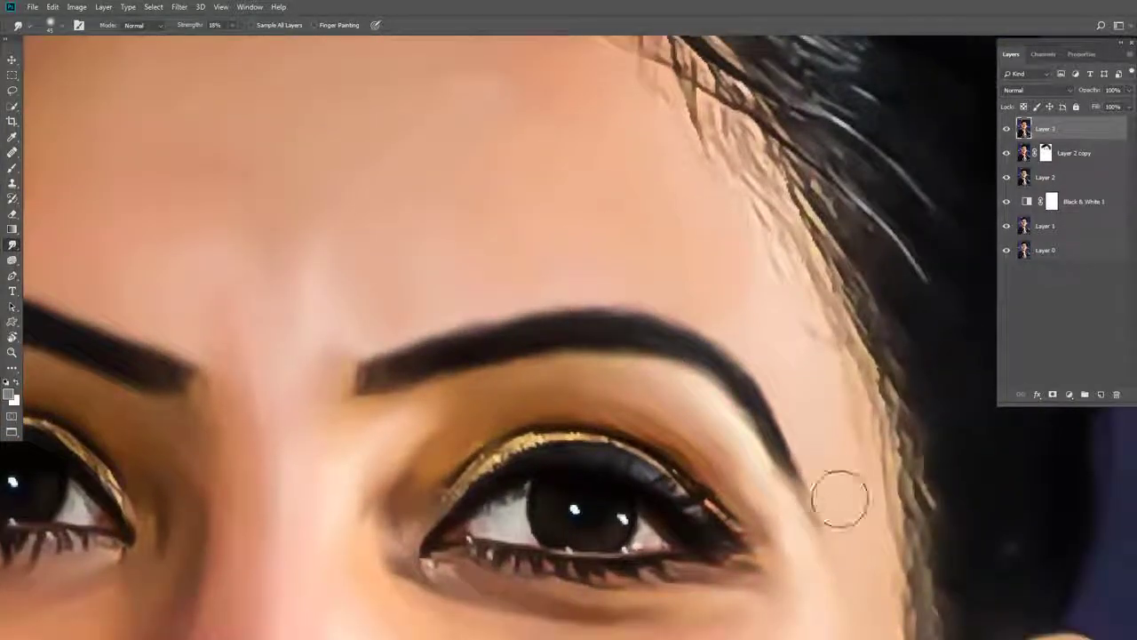
scroll(761, 501, up, 5)
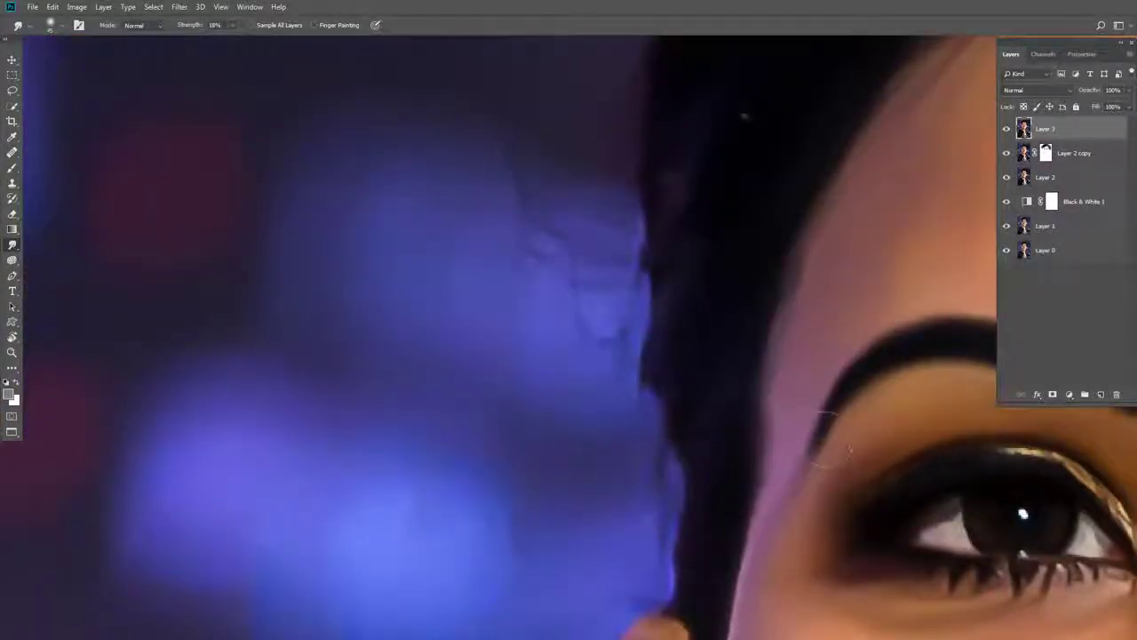
scroll(833, 435, down, 3)
scroll(406, 317, up, 2)
scroll(406, 317, right, 5)
scroll(566, 514, down, 5)
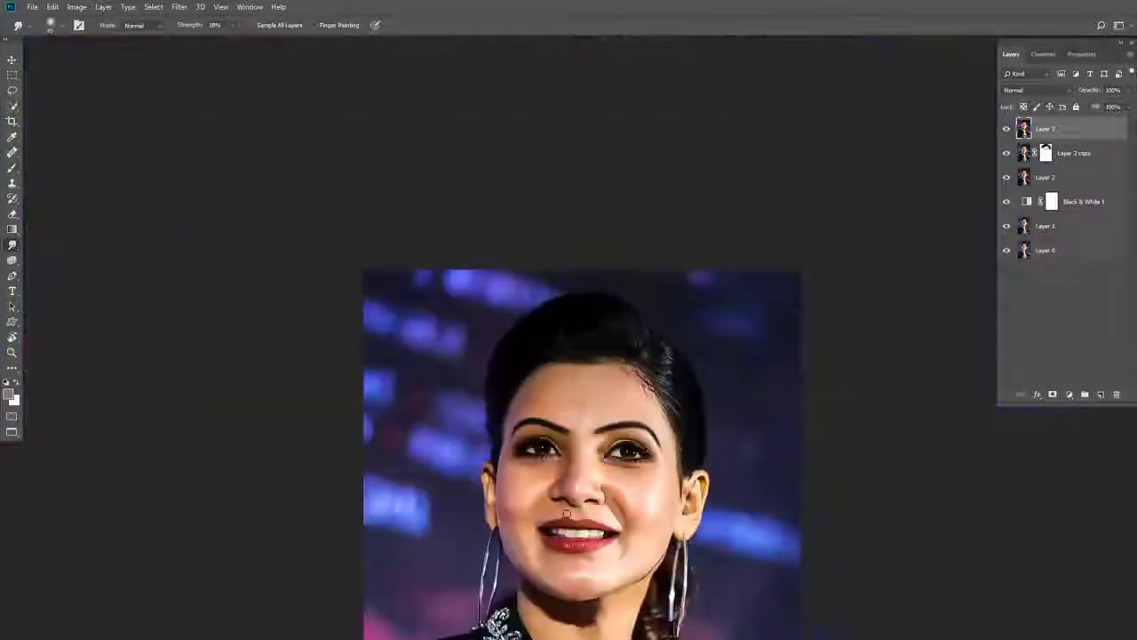
scroll(566, 513, down, 3)
scroll(568, 328, up, 5)
scroll(586, 355, up, 1)
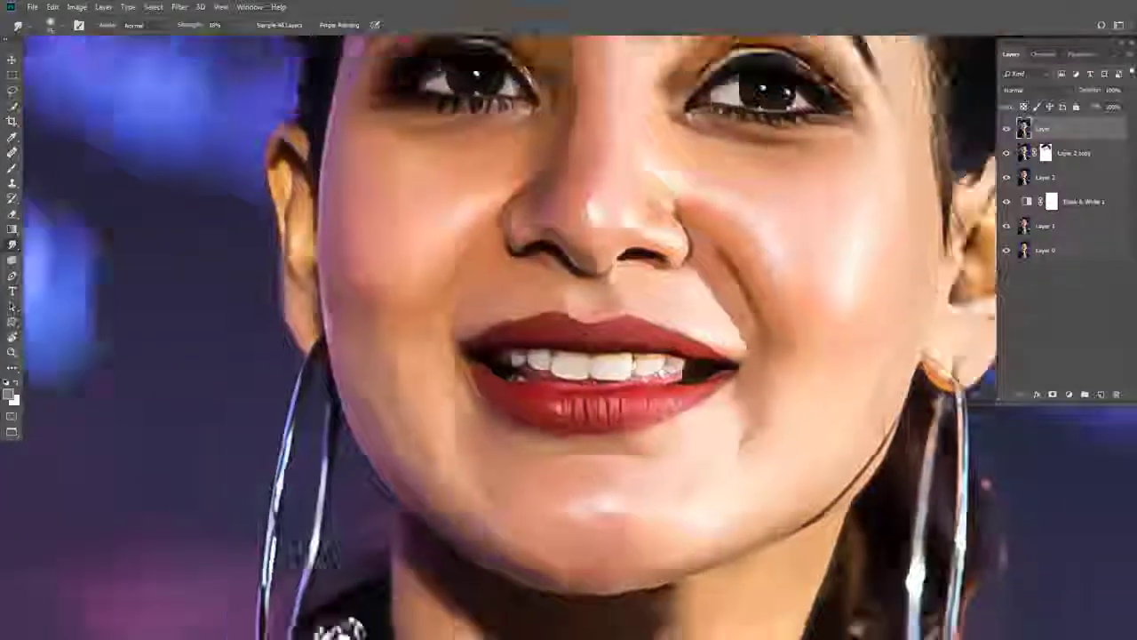
scroll(592, 148, down, 3)
scroll(512, 168, up, 4)
scroll(849, 284, down, 3)
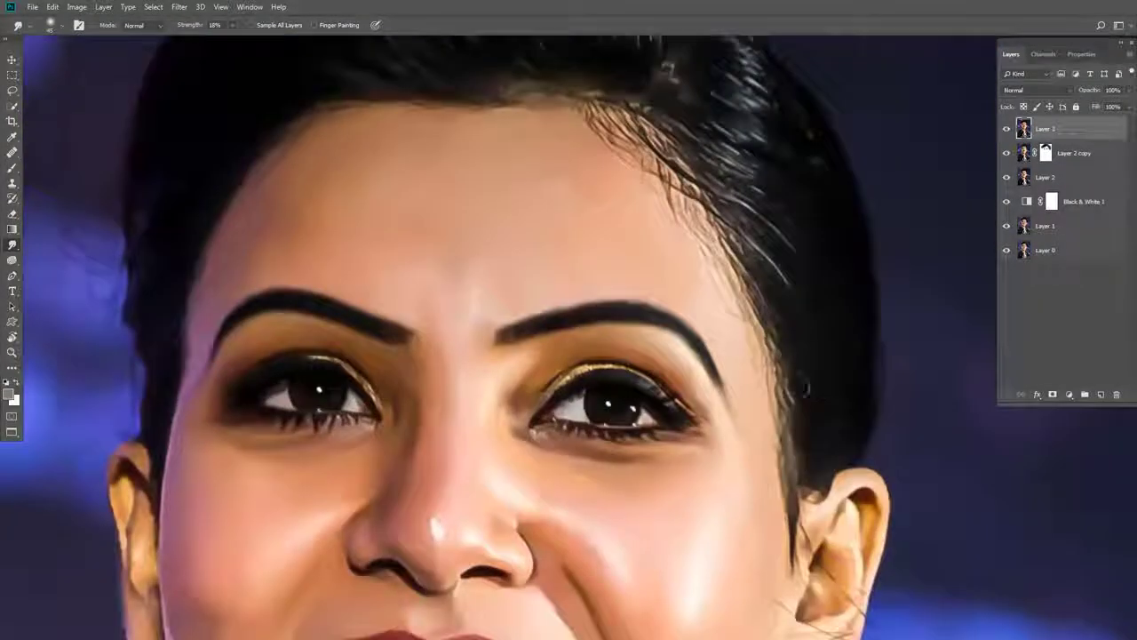
scroll(760, 381, down, 2)
scroll(403, 335, up, 3)
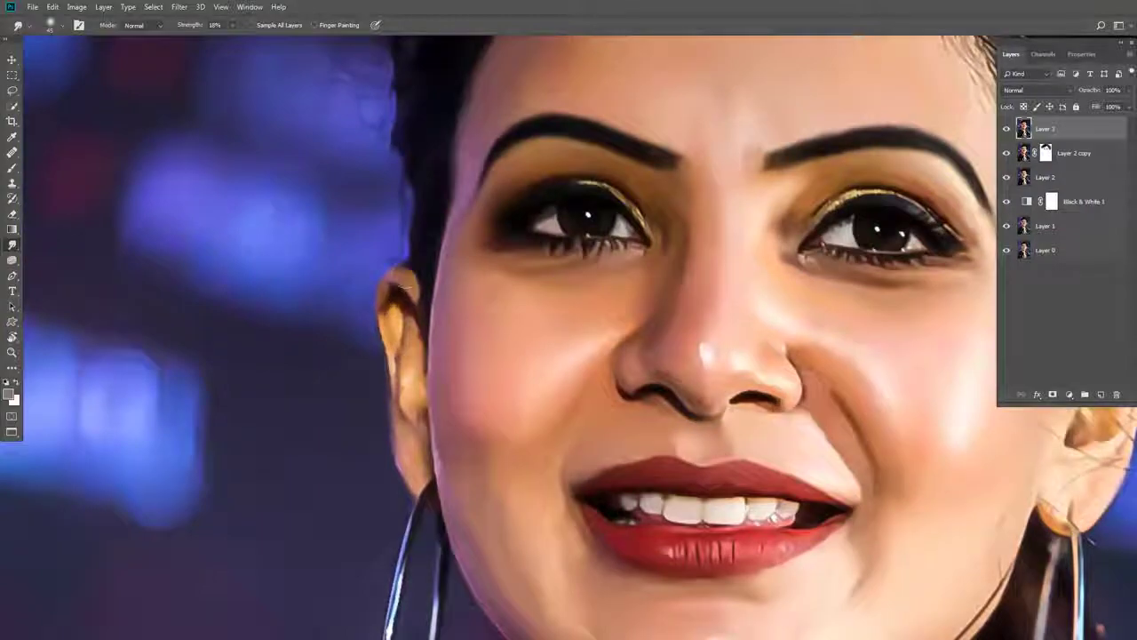
scroll(412, 451, down, 3)
scroll(673, 563, up, 1)
scroll(673, 564, up, 3)
Add a Levels adjustment with Red midtones raised to 1.49 and Green midtones slightly lightened
click(1069, 394)
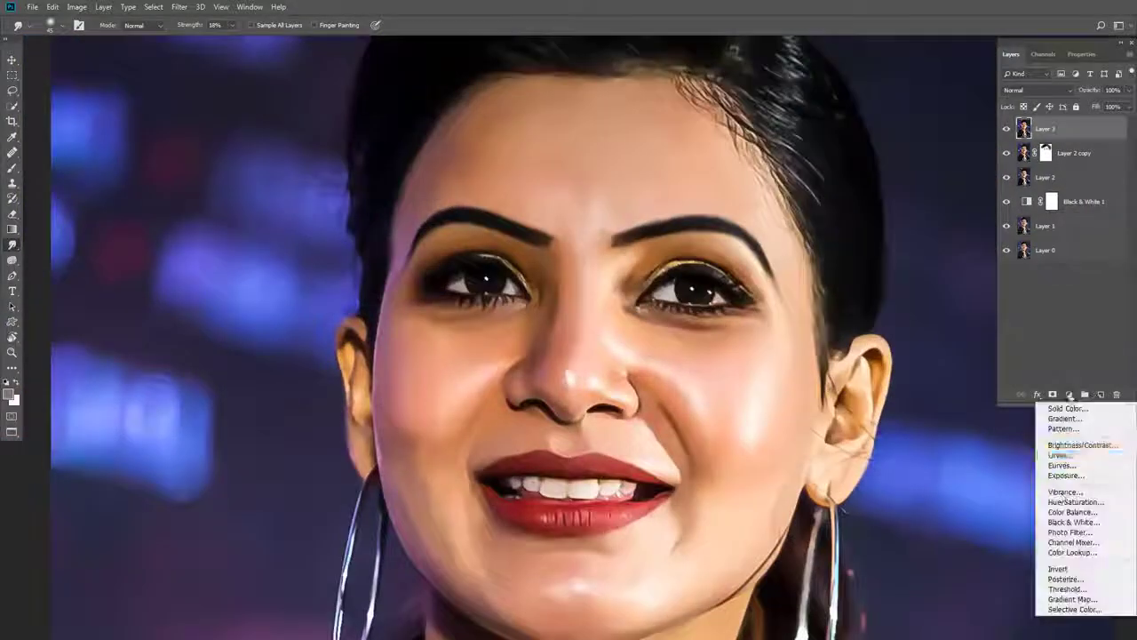
click(1059, 454)
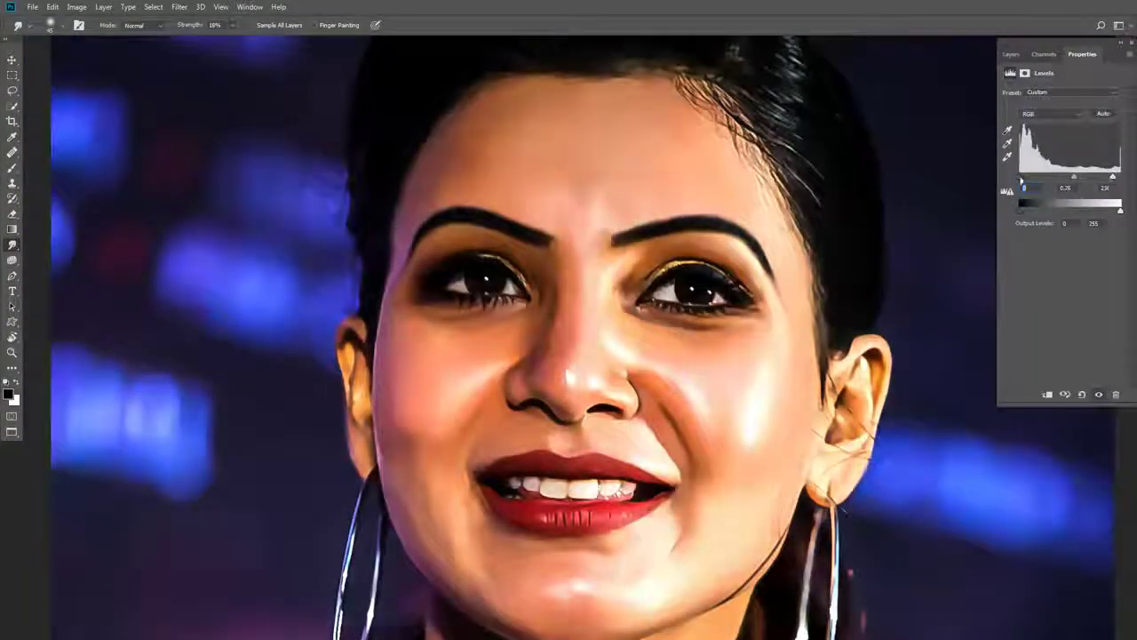
click(1049, 114)
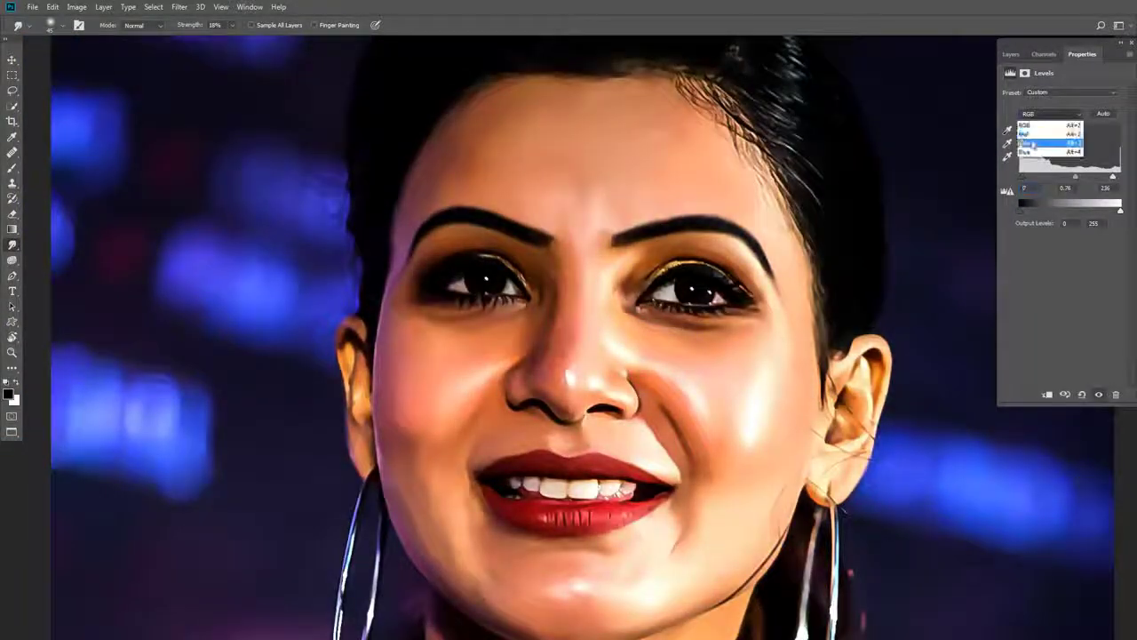
click(1029, 133)
mouse_move(1070, 176)
mouse_down()
mouse_move(1055, 177)
mouse_move(1066, 177)
mouse_up()
click(1049, 113)
click(1031, 147)
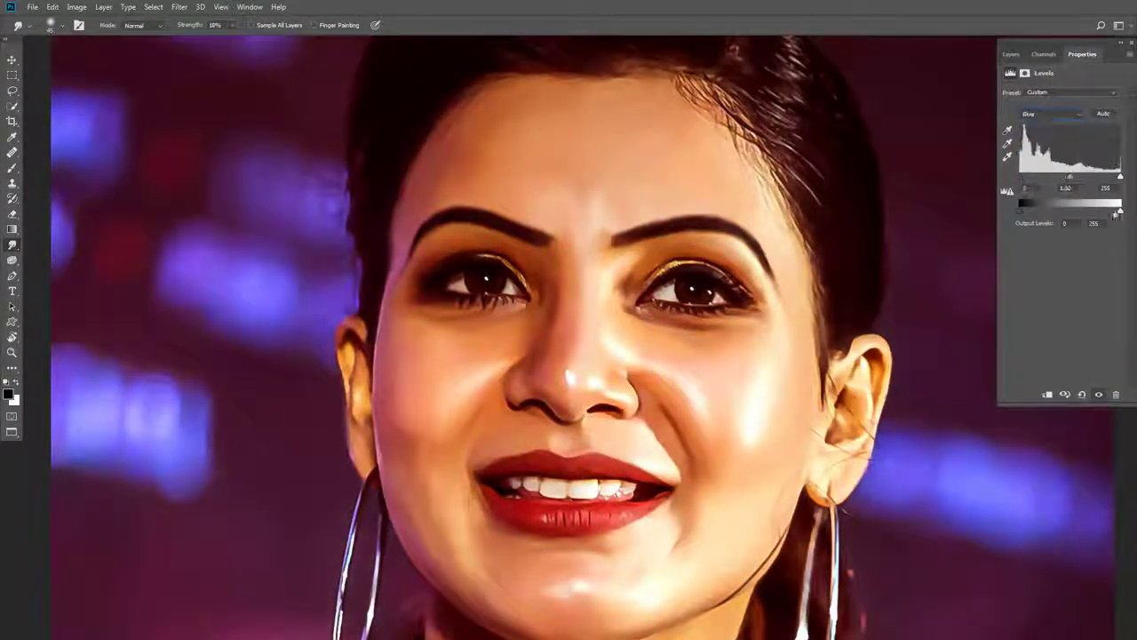
click(1010, 55)
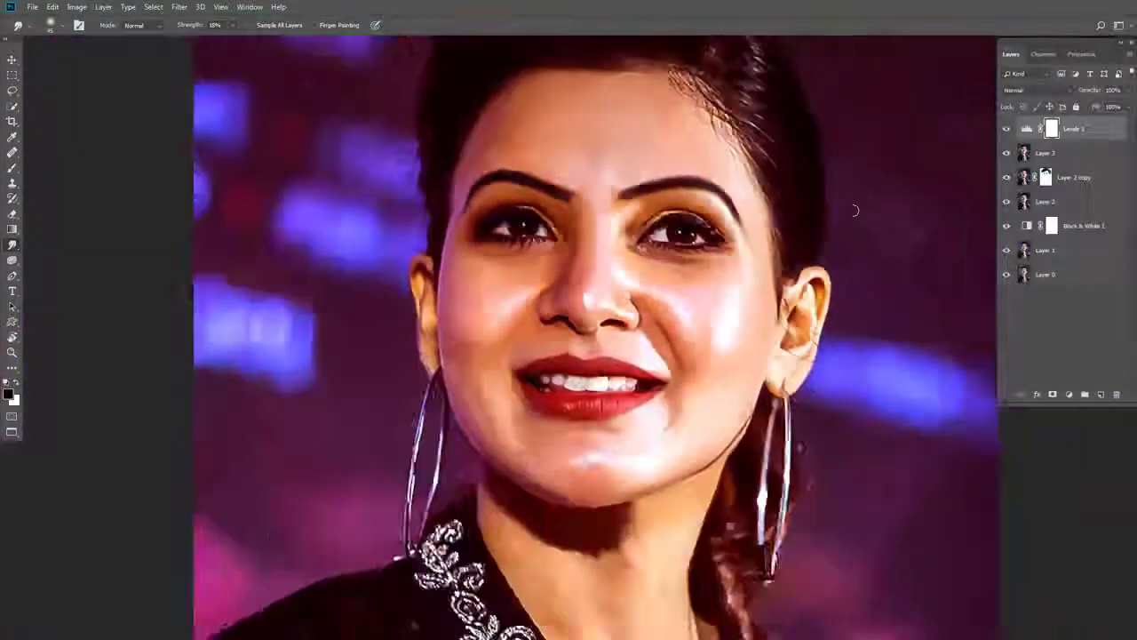
click(1018, 90)
Blend the Levels 1 layer in Lighten mode, then zoom around the portrait
click(1013, 182)
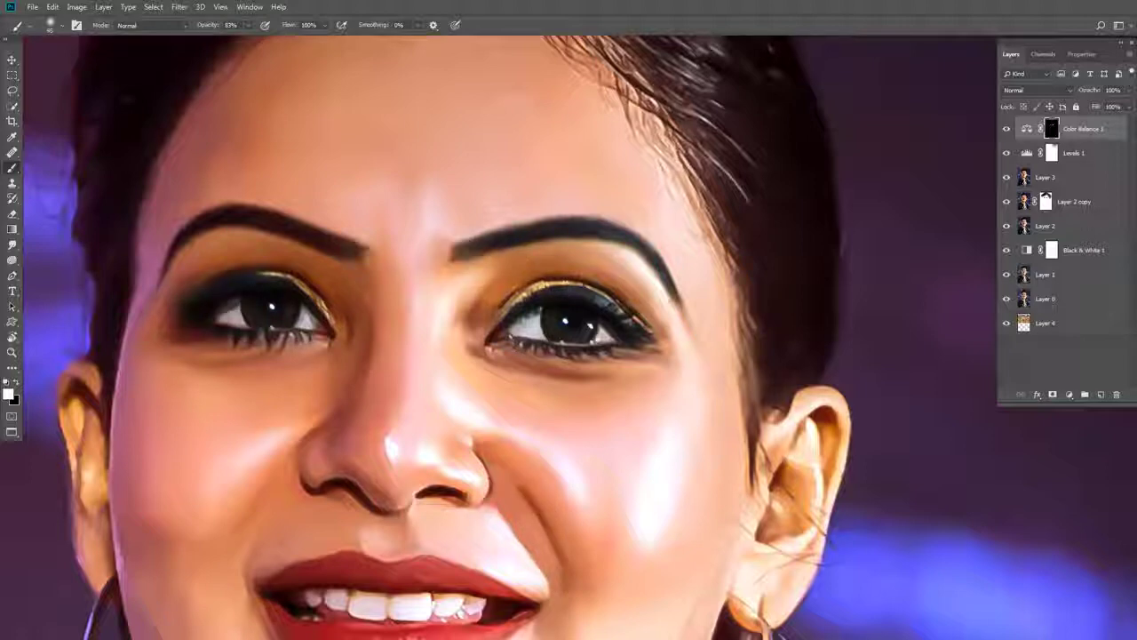
scroll(178, 252, down, 5)
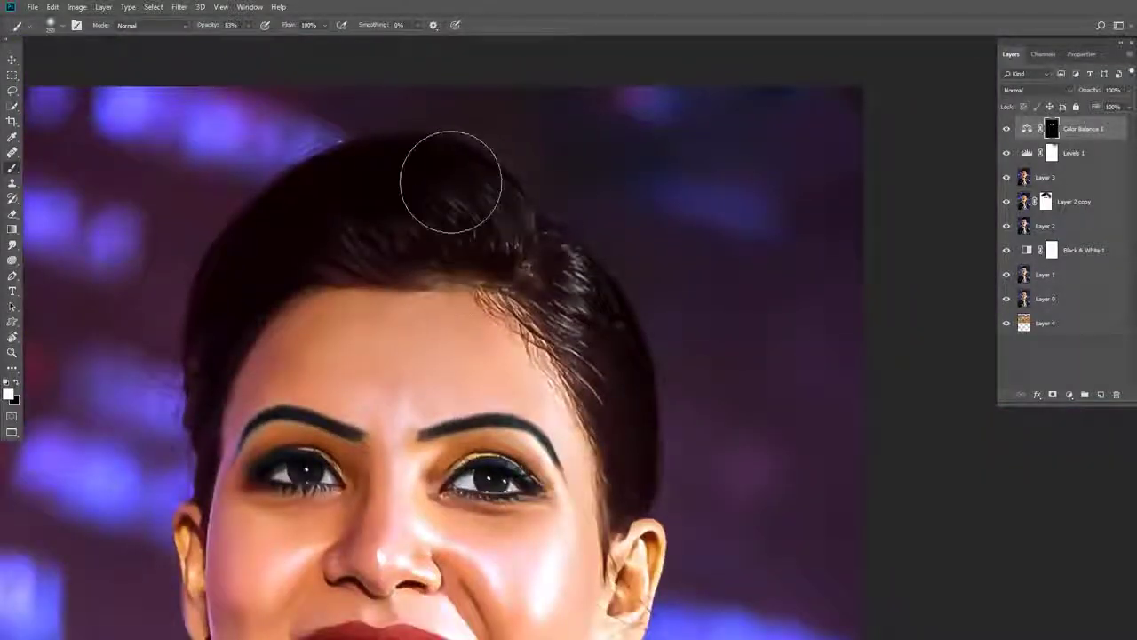
scroll(808, 355, down, 3)
scroll(500, 237, down, 3)
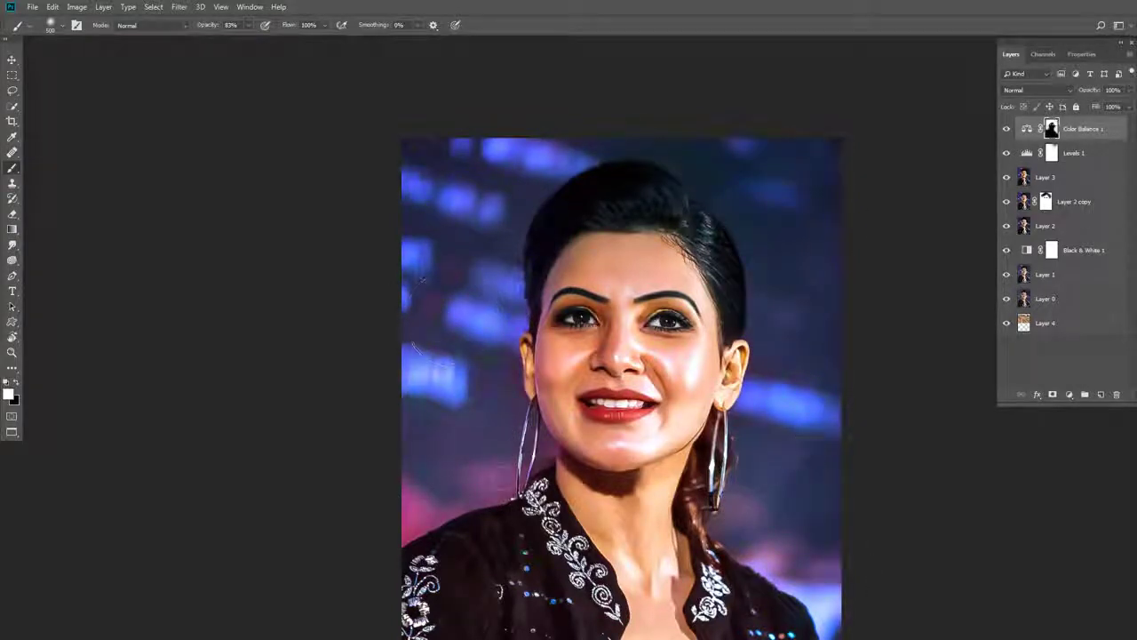
scroll(520, 466, up, 3)
Blur Layer 5 with a 36-pixel Gaussian Blur and add a mask to paint on
mouse_move(1102, 503)
mouse_down()
mouse_move(968, 476)
mouse_move(847, 394)
mouse_move(786, 551)
mouse_up()
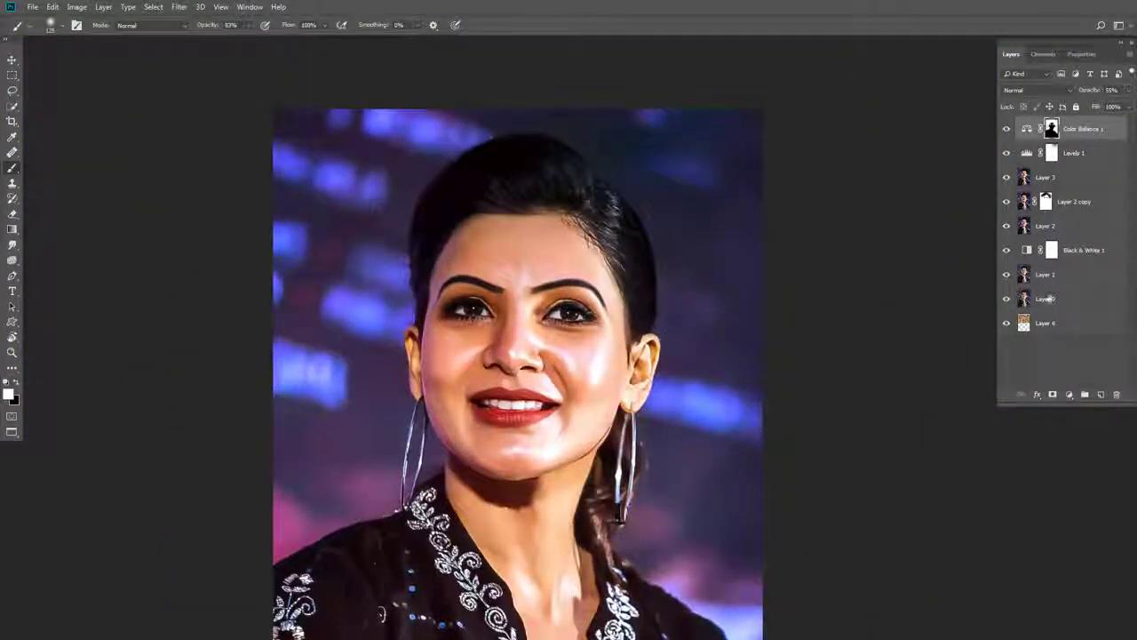
click(179, 6)
click(356, 187)
drag(924, 362, 946, 362)
click(1037, 201)
alt+click(1052, 394)
click(12, 166)
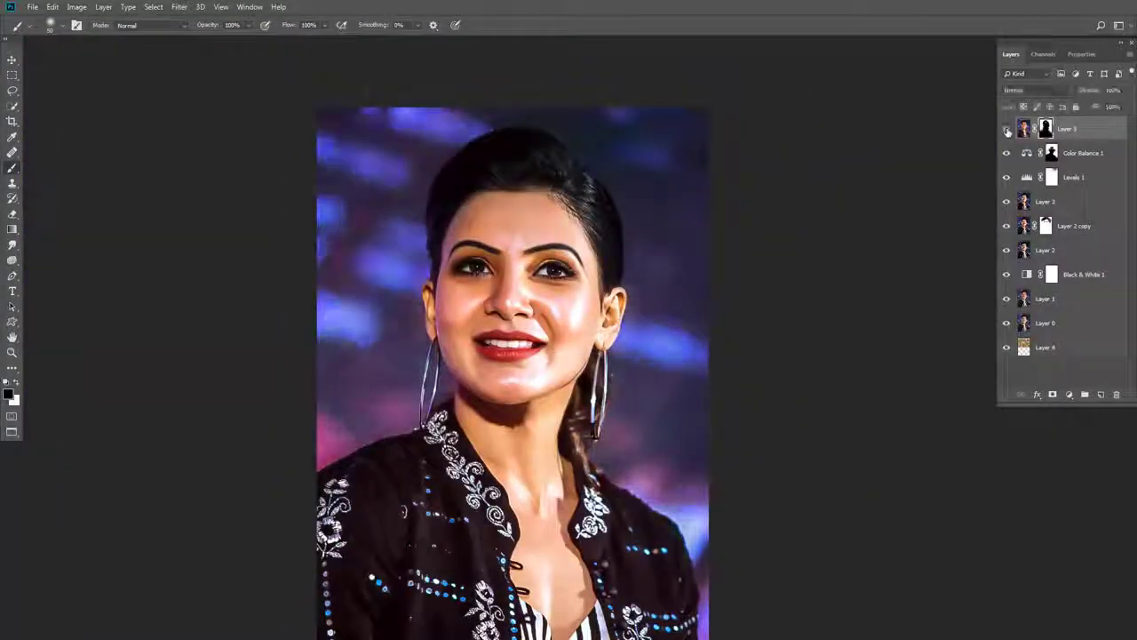
Duplicate Layer 5 and set the copy's blend mode to Multiply
right_click(1071, 129)
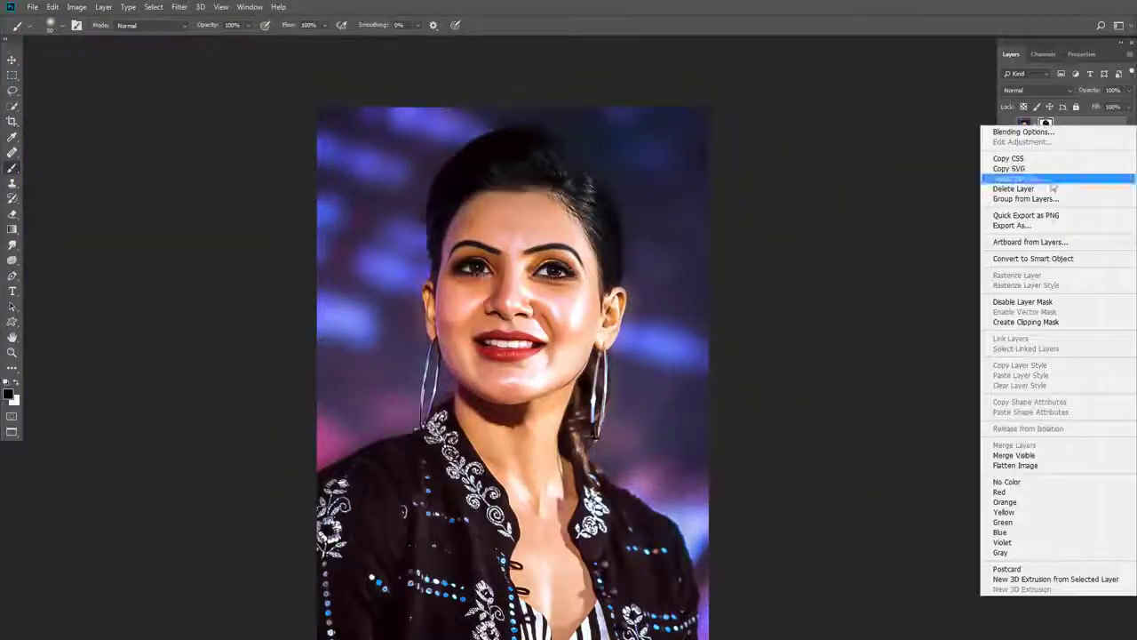
click(1066, 176)
click(1036, 90)
click(1031, 130)
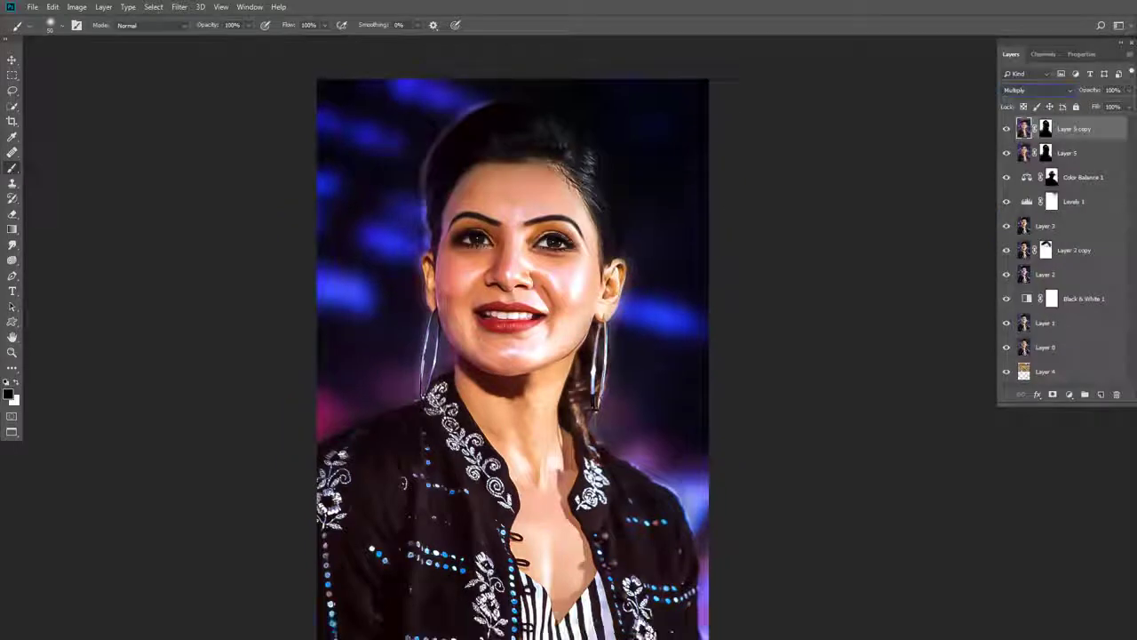
Soften the layer with a Gaussian Blur at radius 6.4
click(179, 6)
click(355, 184)
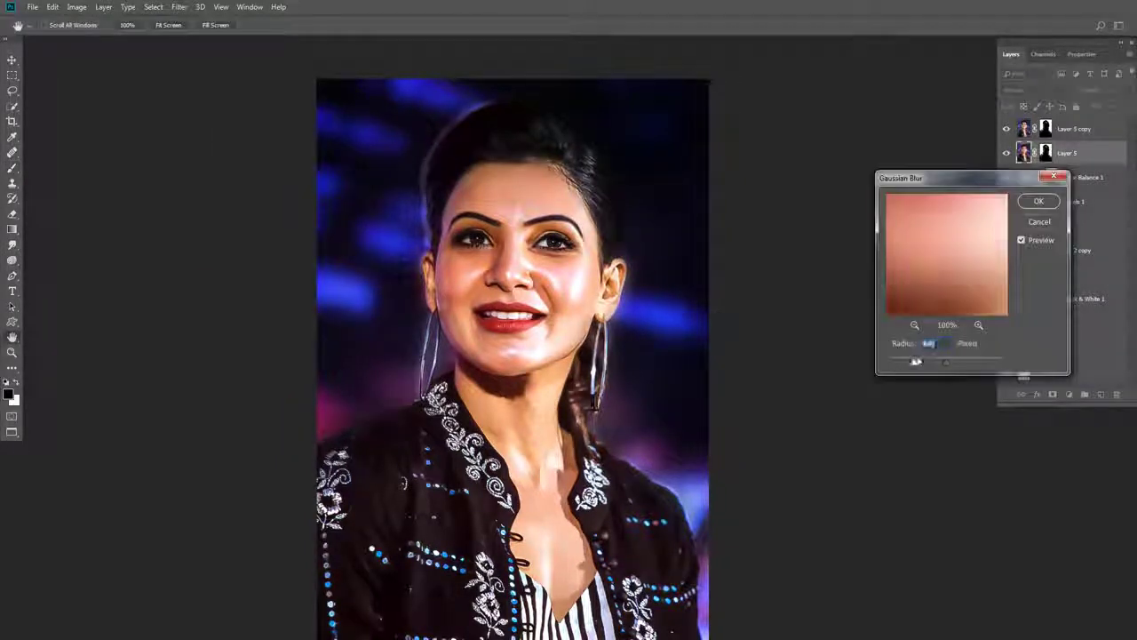
drag(967, 360, 926, 360)
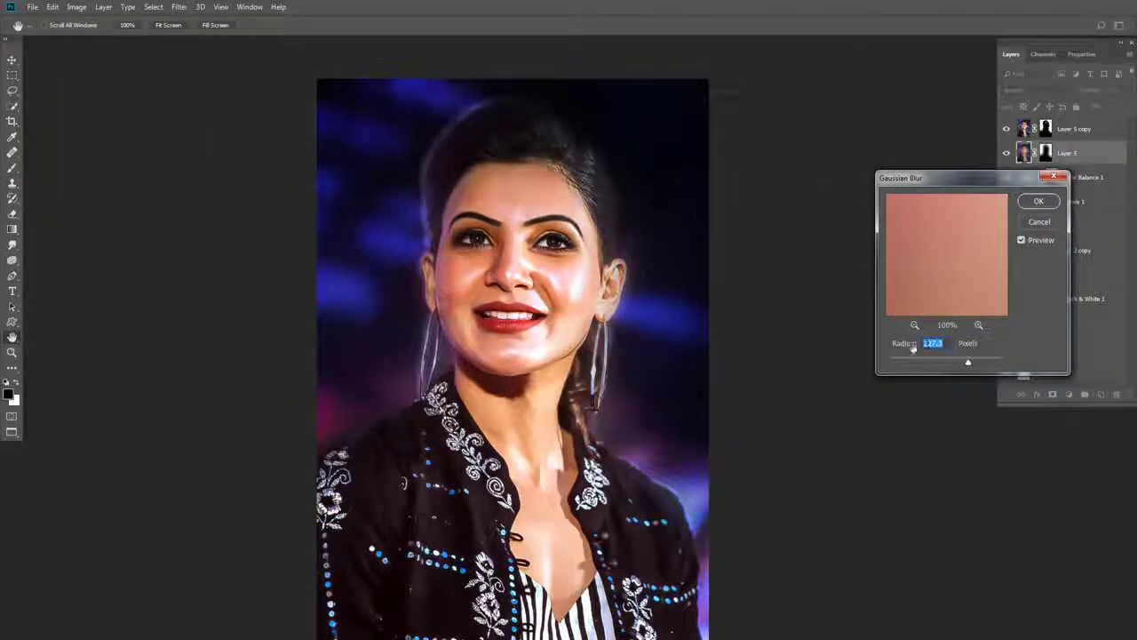
click(1039, 201)
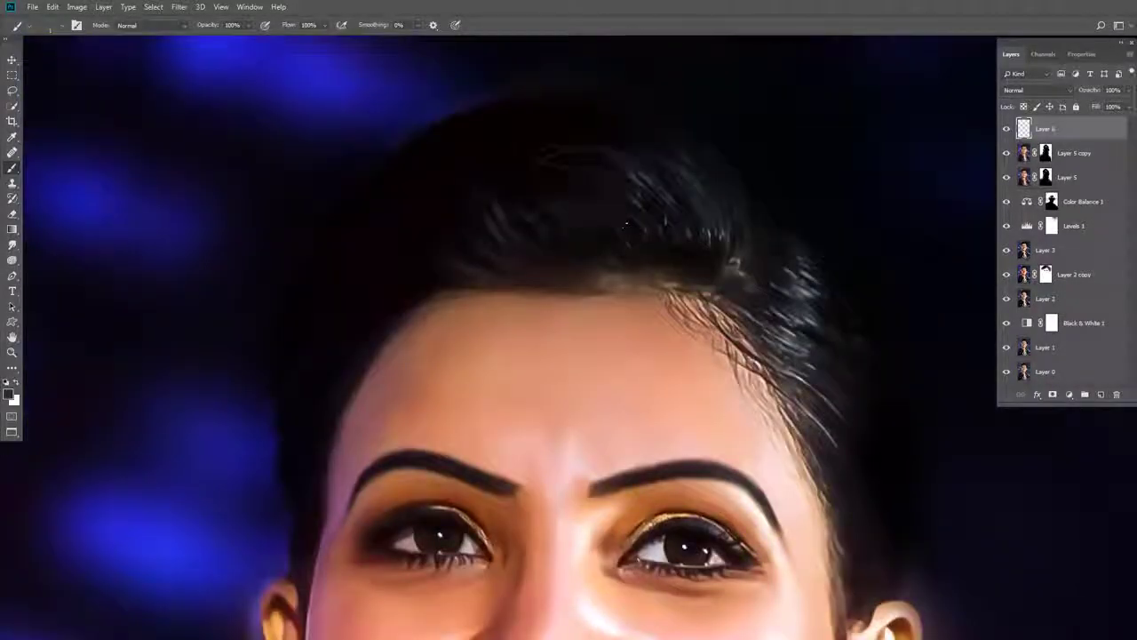
Choose the Smooth Hair Flow brush from the presets and frame the top of the head
right_click(579, 224)
scroll(720, 498, down, 5)
scroll(720, 498, down, 5)
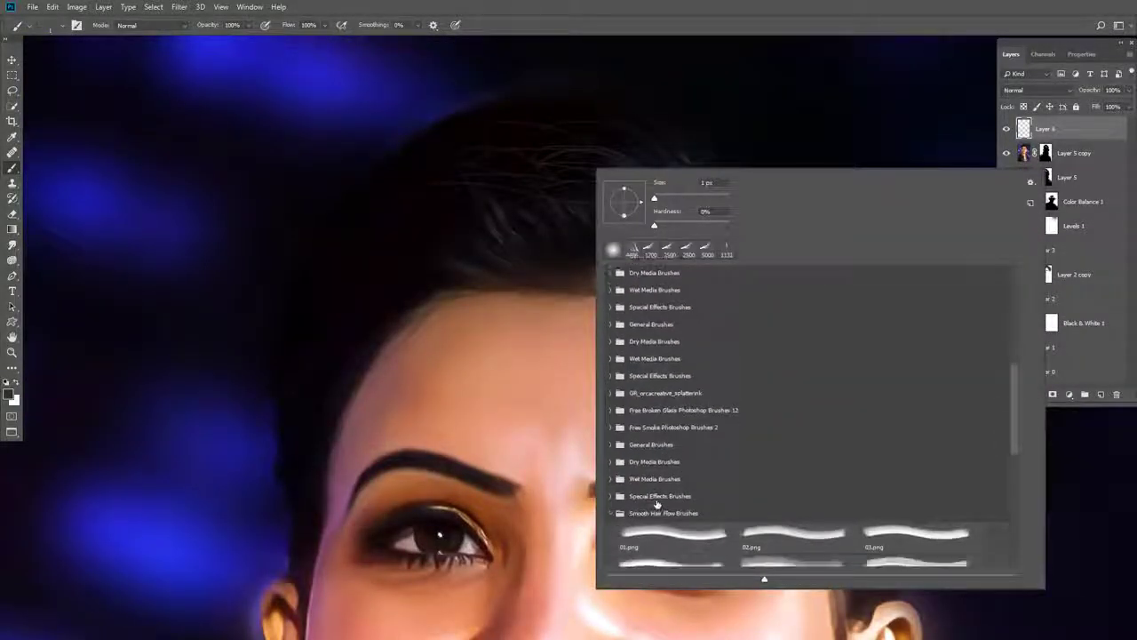
scroll(684, 500, down, 3)
scroll(684, 500, down, 3)
scroll(684, 500, down, 3)
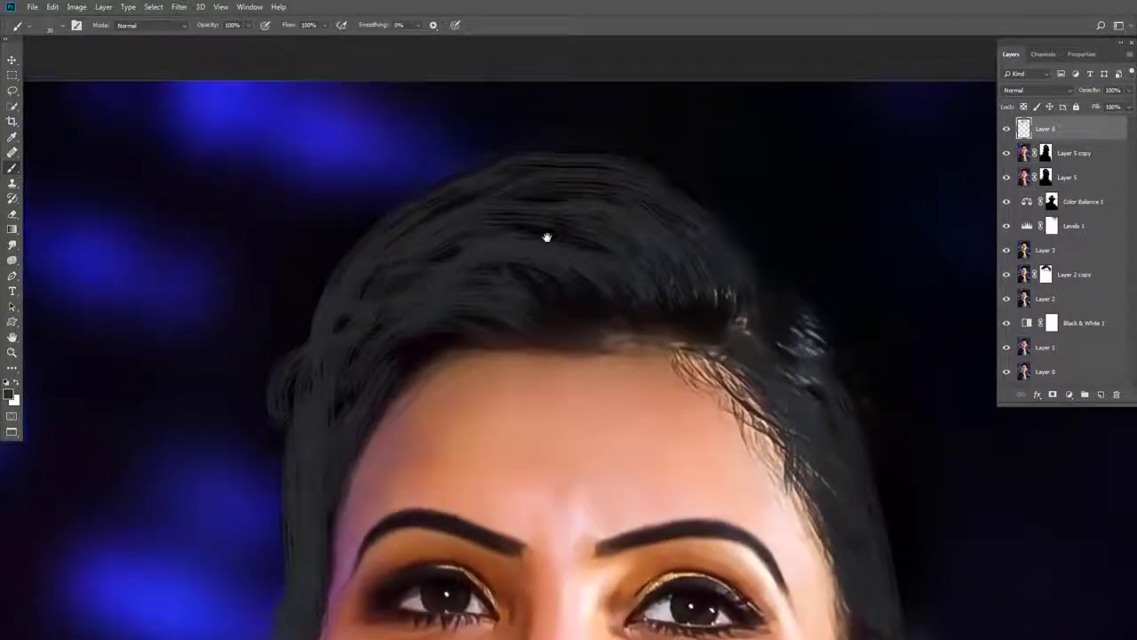
drag(546, 237, 495, 275)
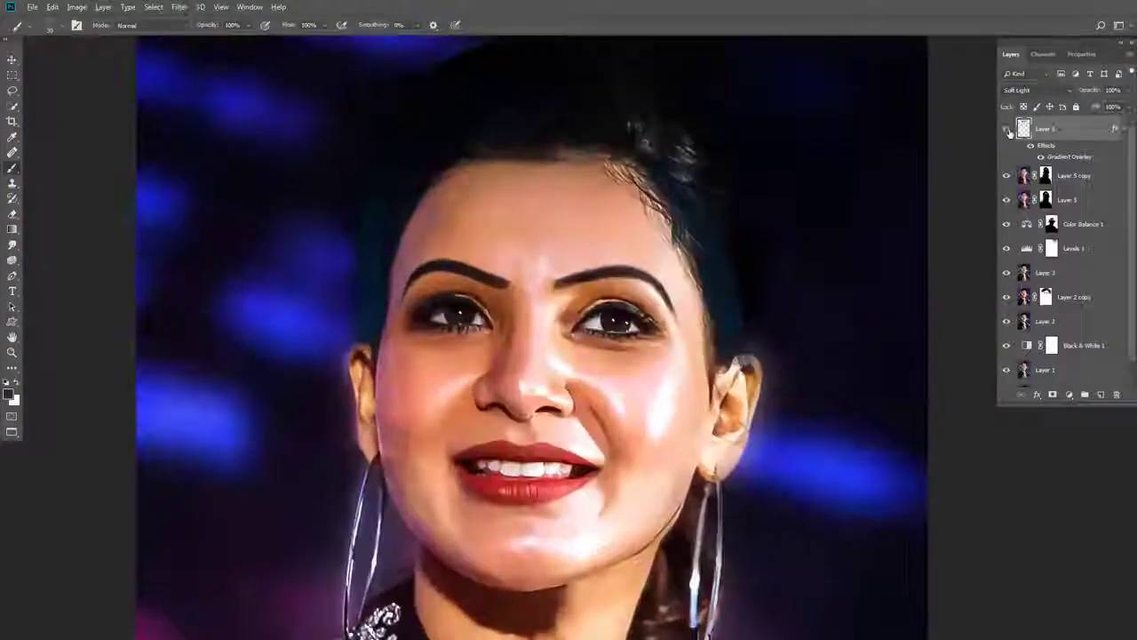
Browse the Filter, Image adjustment and blend mode menus for Layer 6
click(179, 6)
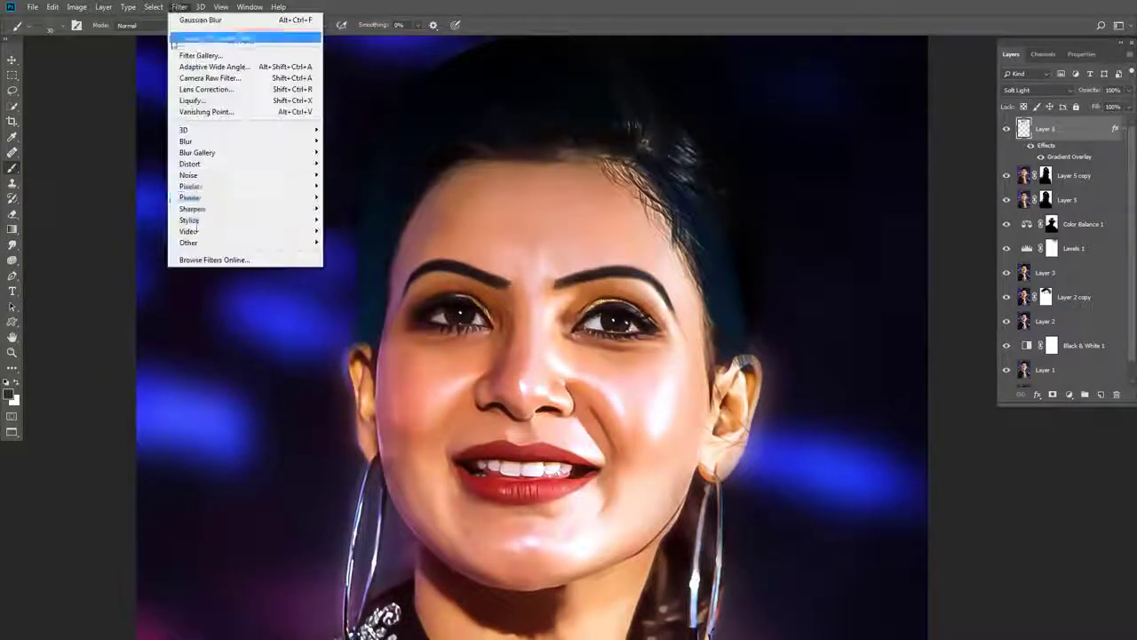
click(346, 253)
click(76, 6)
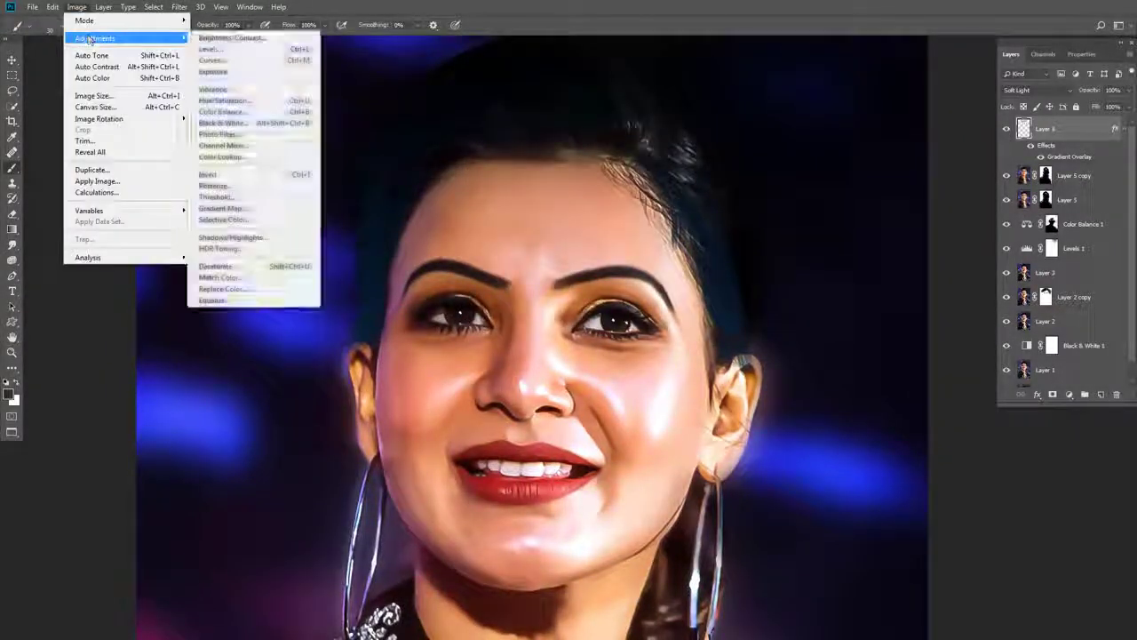
click(1022, 89)
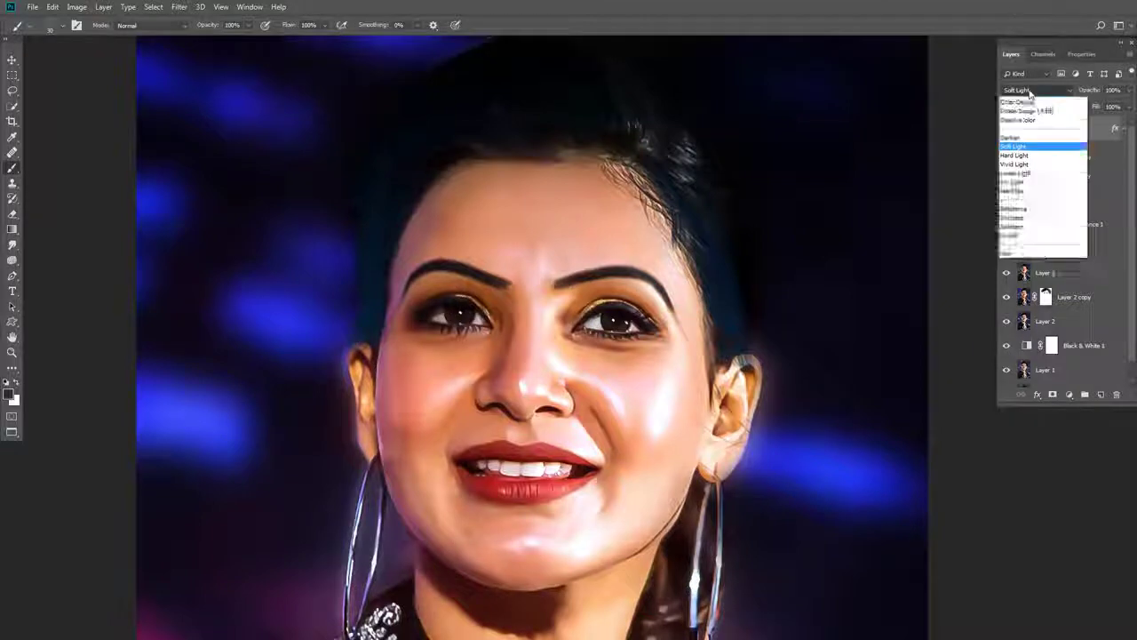
click(1031, 151)
Gaussian-blur the gradient-overlay Layer 6 and reduce its opacity
click(179, 7)
click(343, 183)
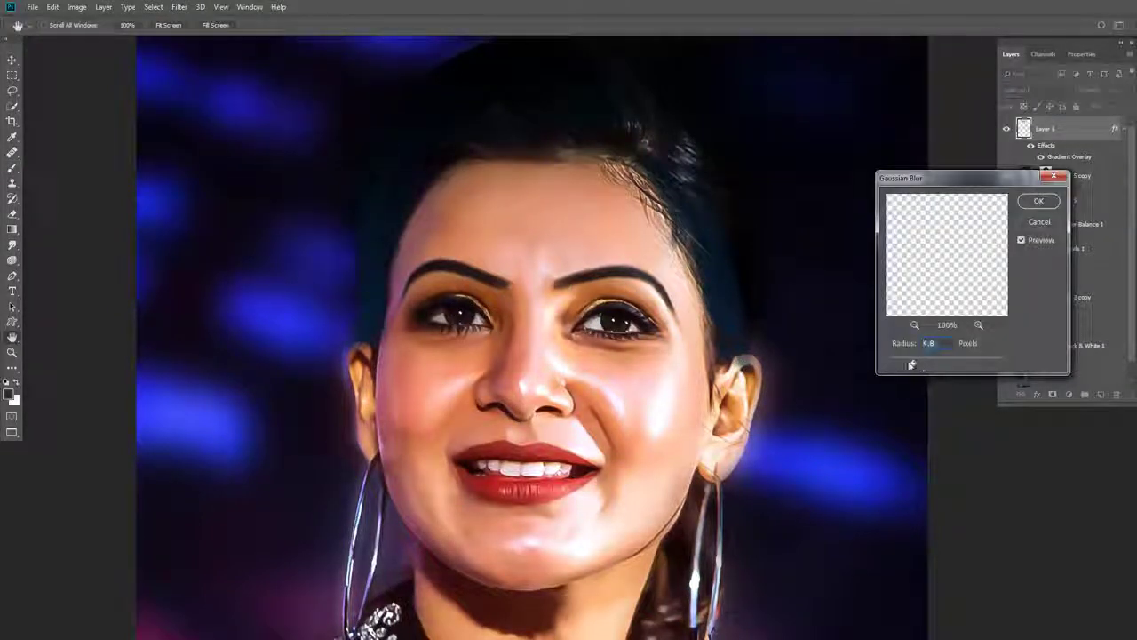
click(1038, 201)
key(ctrl+0)
drag(1125, 90, 1102, 106)
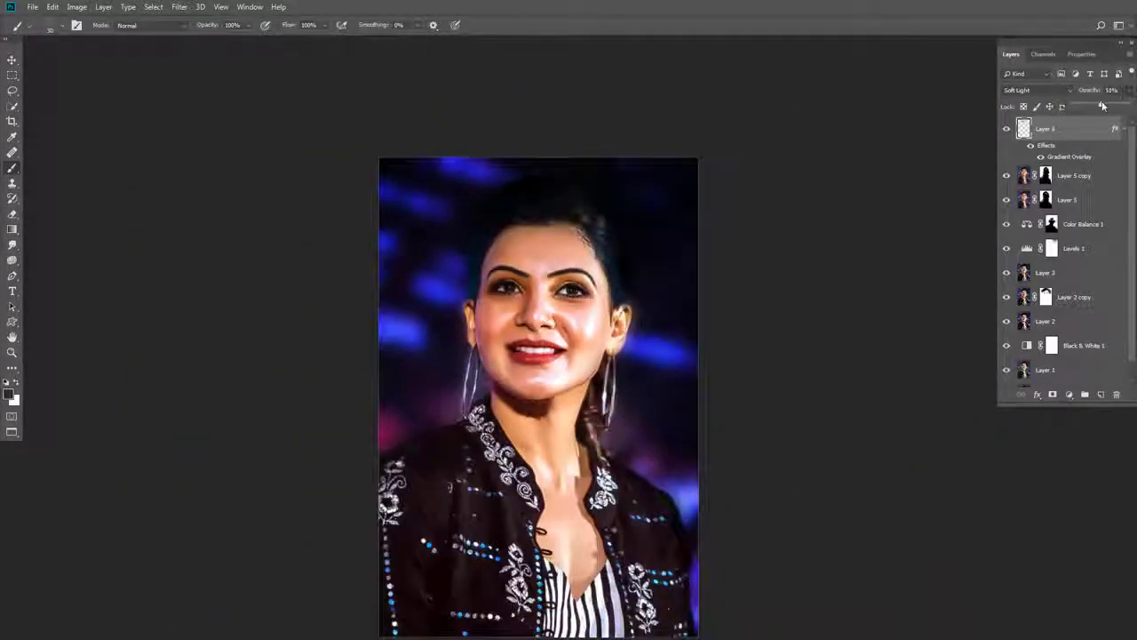
key(ctrl+1)
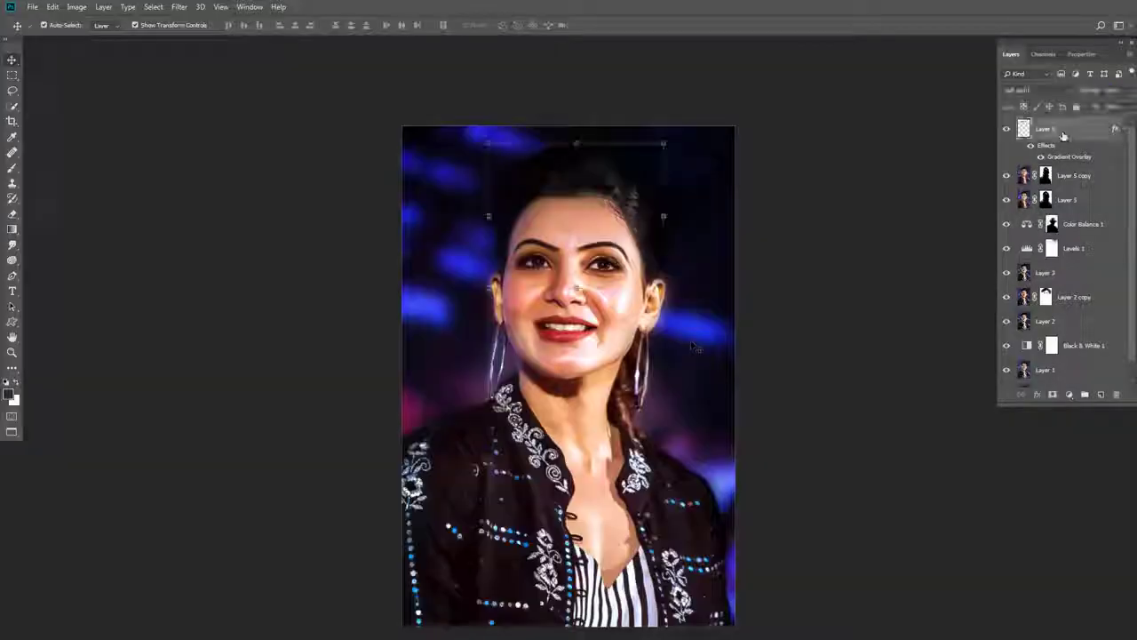
Apply the Glowing Edges filter from the Filter Gallery and invert the result
click(178, 6)
click(204, 51)
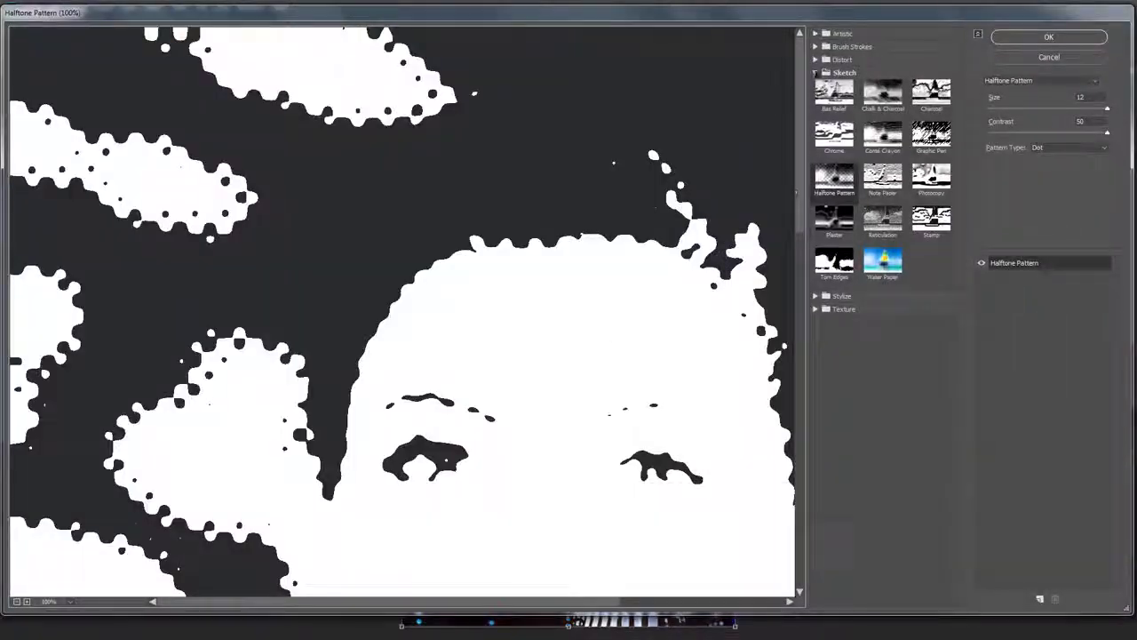
click(839, 294)
click(1026, 37)
click(77, 6)
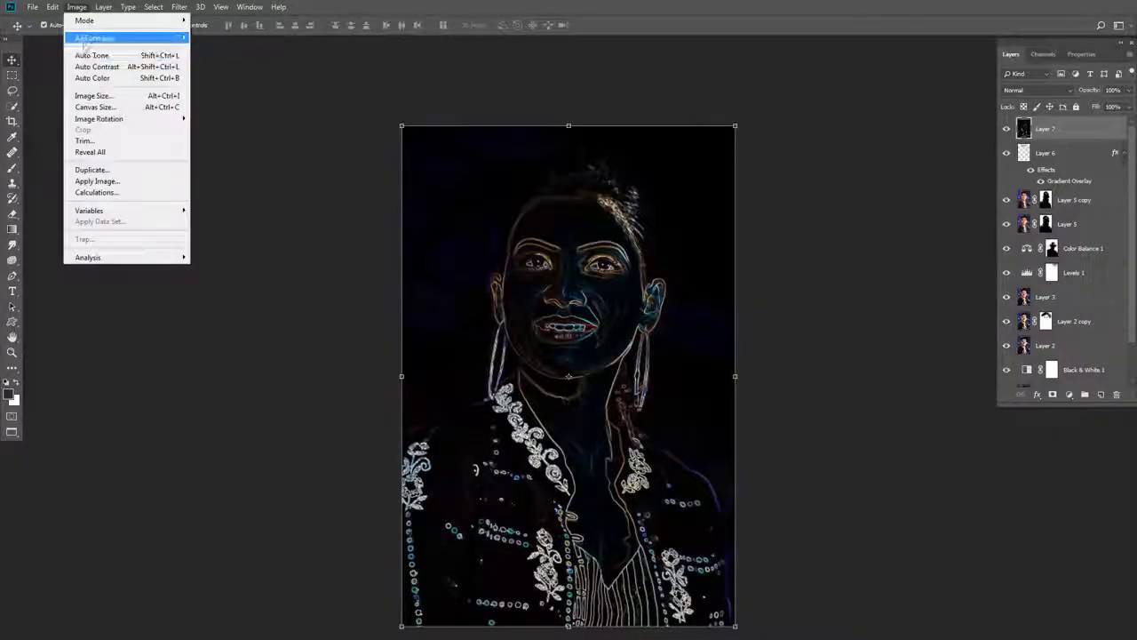
click(222, 174)
Blend the edges layer in Soft Light at 70% opacity and add a Curves adjustment
click(1038, 90)
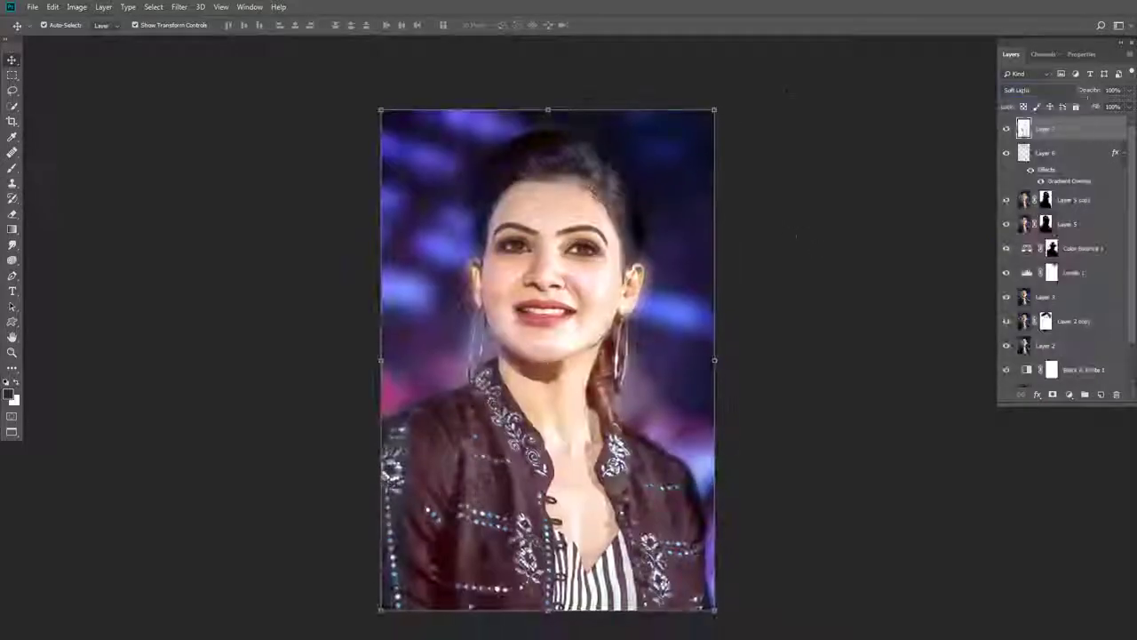
click(1013, 243)
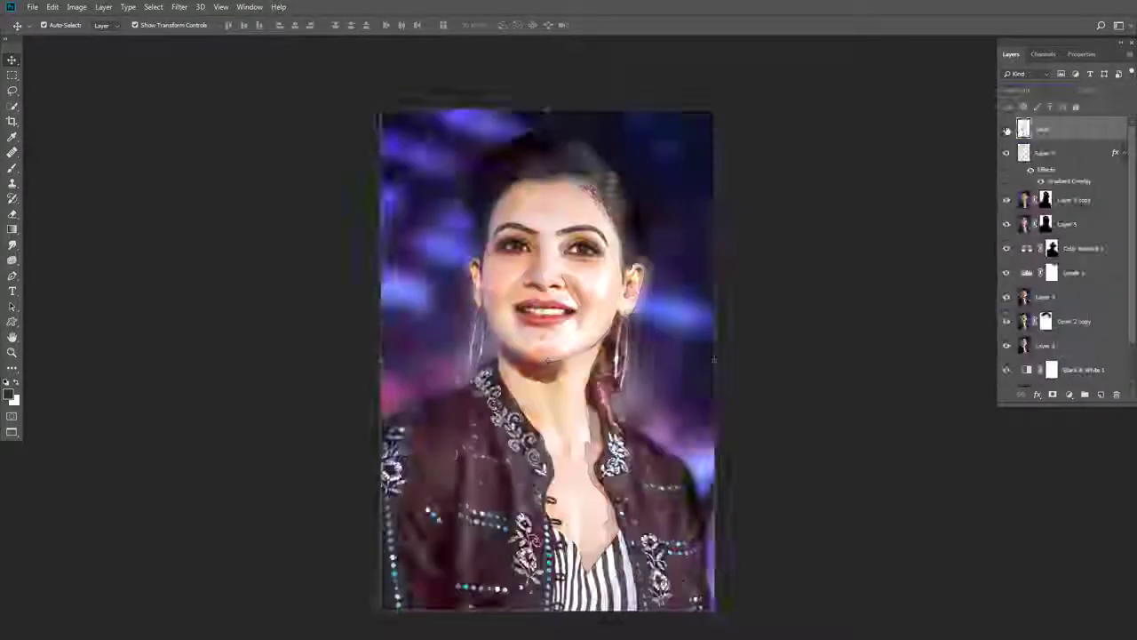
drag(1129, 90, 1093, 106)
click(1007, 129)
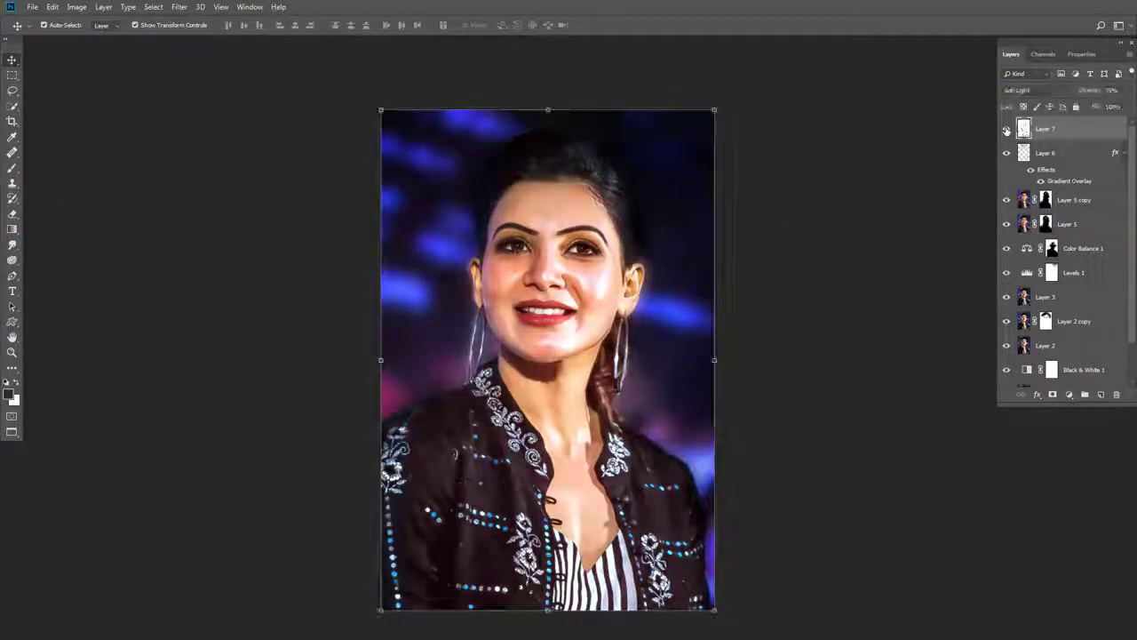
drag(1031, 213, 1044, 224)
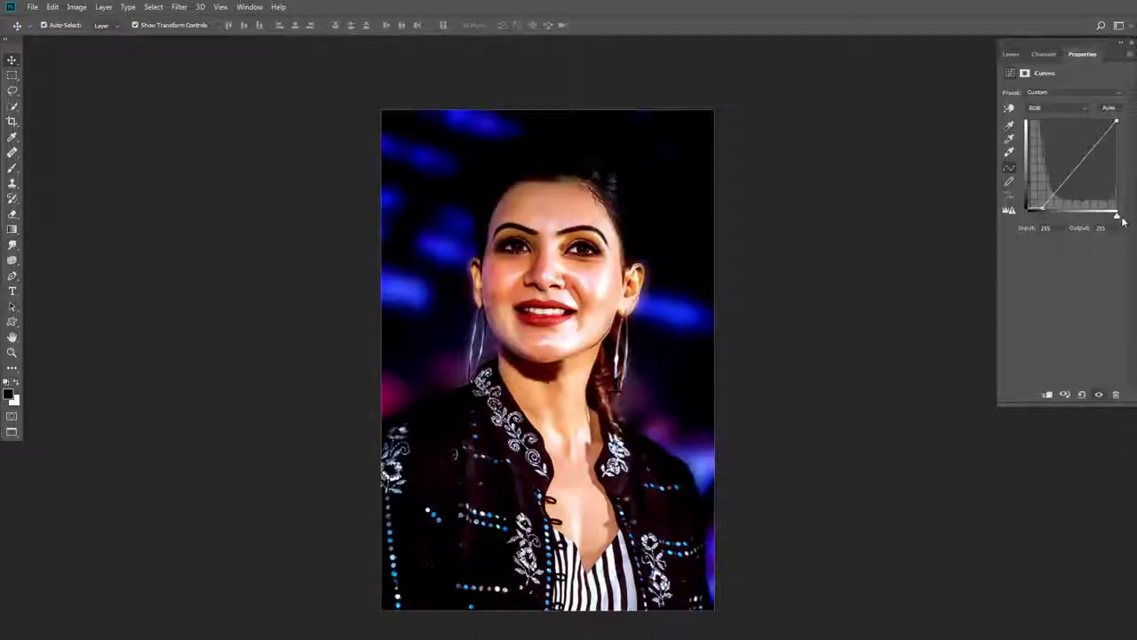
Back in the Layers list, switch Layer 9's blend mode to Soft Light
click(1011, 54)
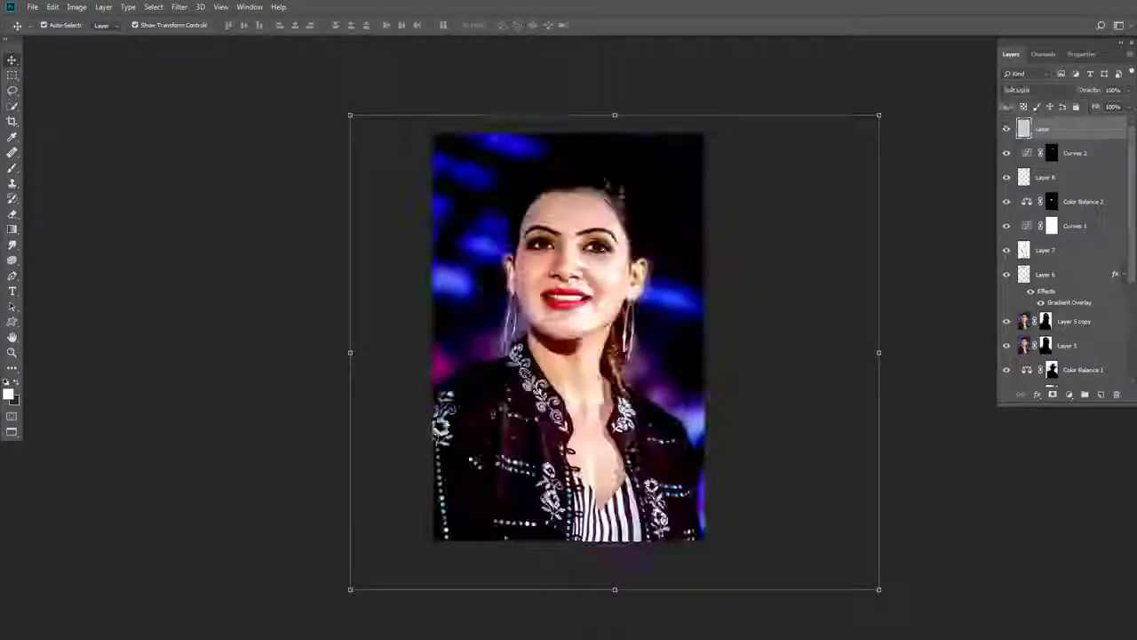
key(shift+alt+i)
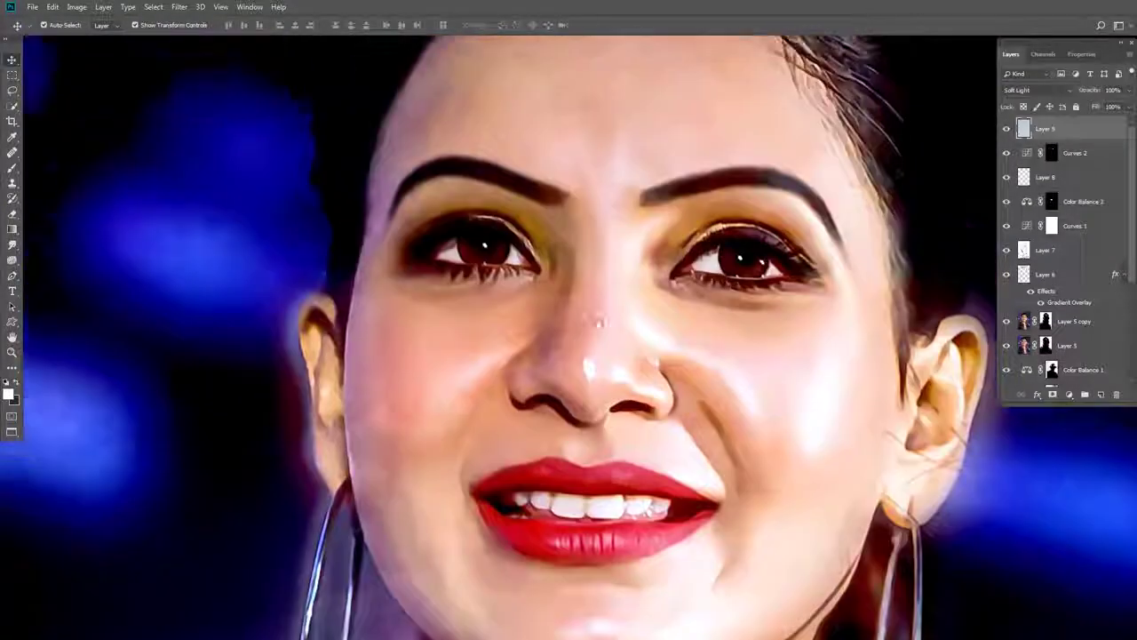
Add a black mask to Layer 9 and apply a filter to it
alt+click(1053, 394)
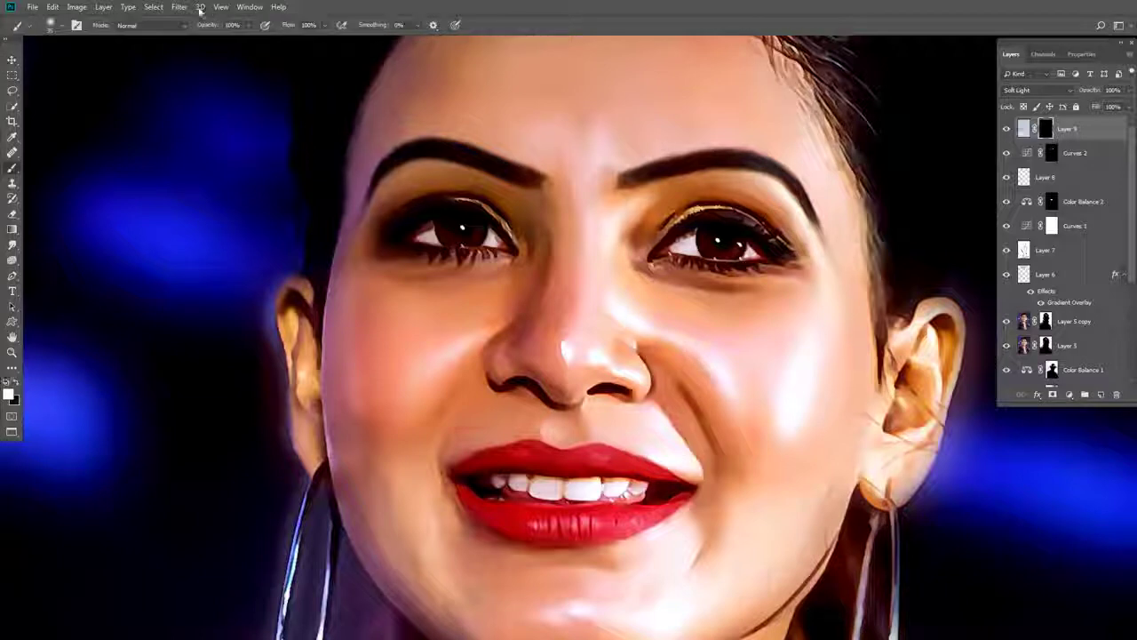
click(179, 7)
click(338, 200)
click(1036, 145)
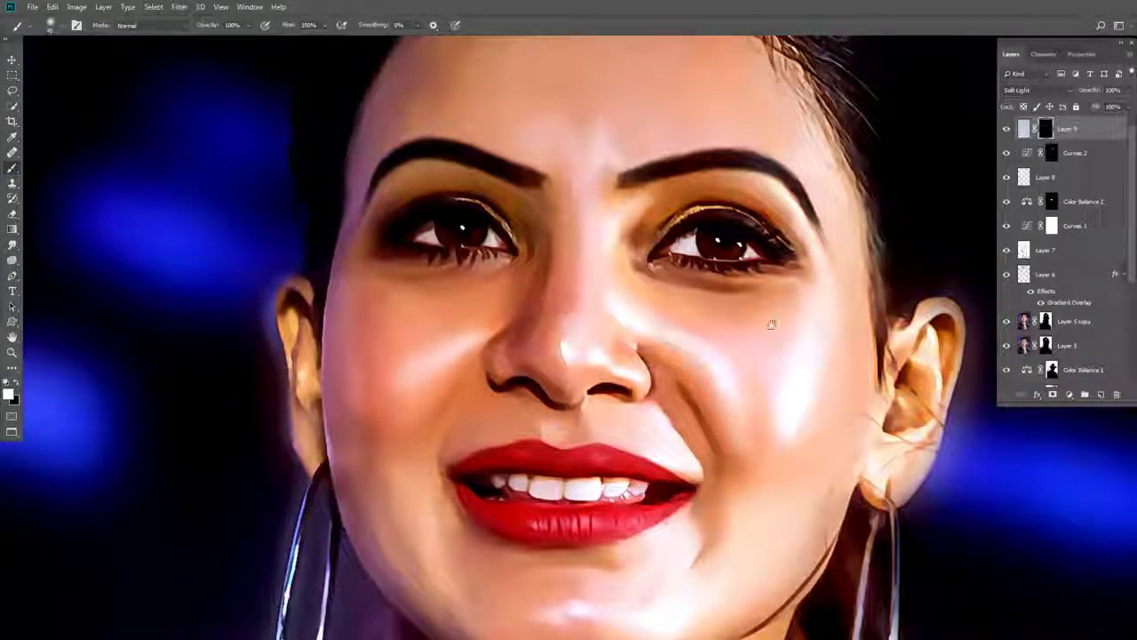
Lower Layer 9's opacity to about 51% while zooming around the face
scroll(655, 297, down, 2)
scroll(655, 297, down, 1)
scroll(421, 379, up, 2)
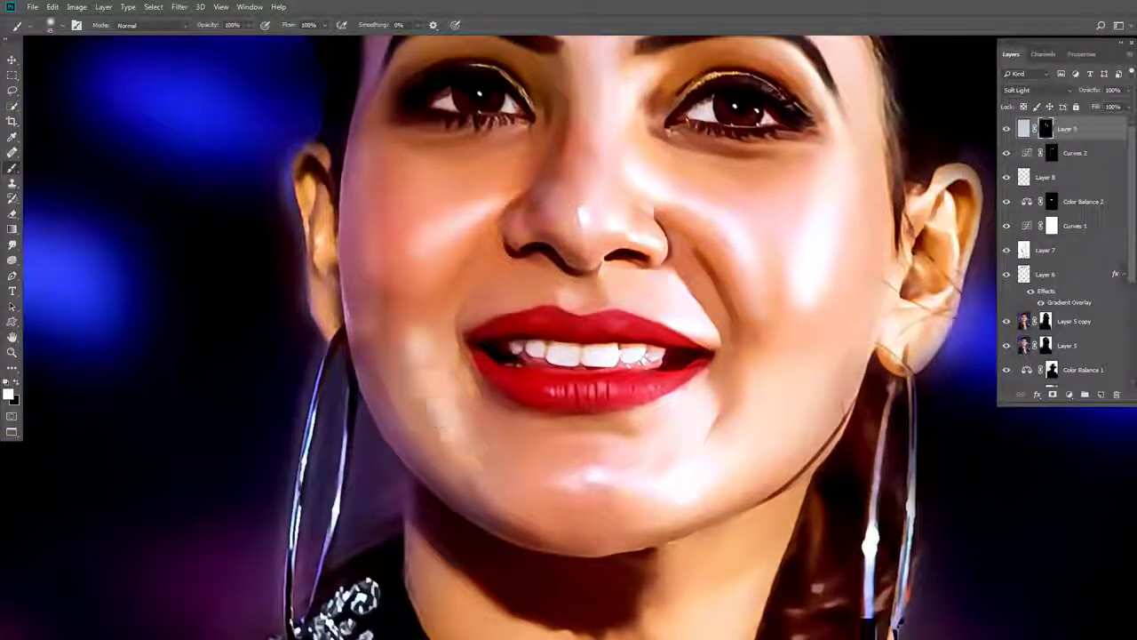
scroll(821, 283, down, 2)
scroll(614, 284, up, 1)
scroll(614, 284, down, 2)
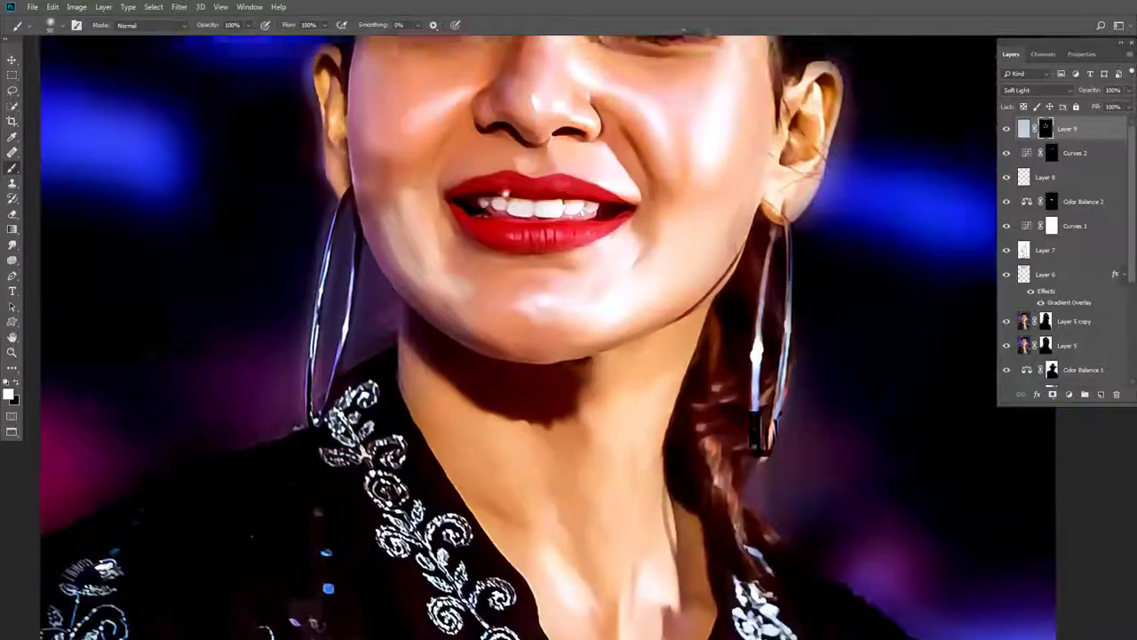
scroll(614, 285, down, 2)
click(1127, 89)
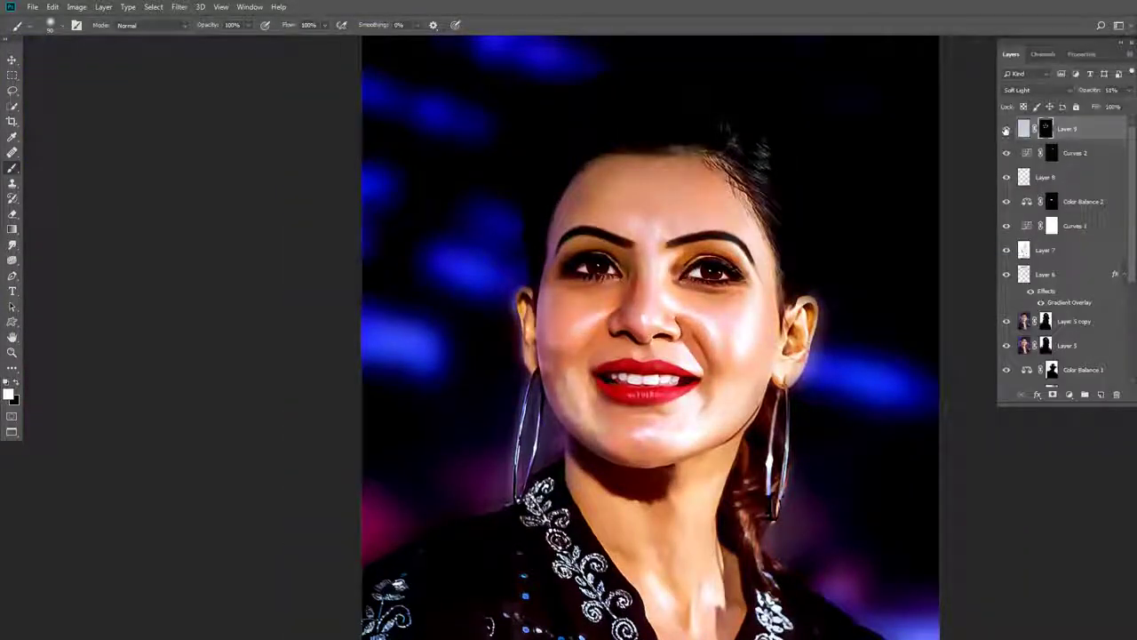
scroll(649, 338, down, 3)
scroll(649, 338, up, 4)
scroll(533, 337, right, 2)
Add a Color Lookup adjustment layer and cycle through 3DLUT looks, ending on Kodak 5218
click(1069, 393)
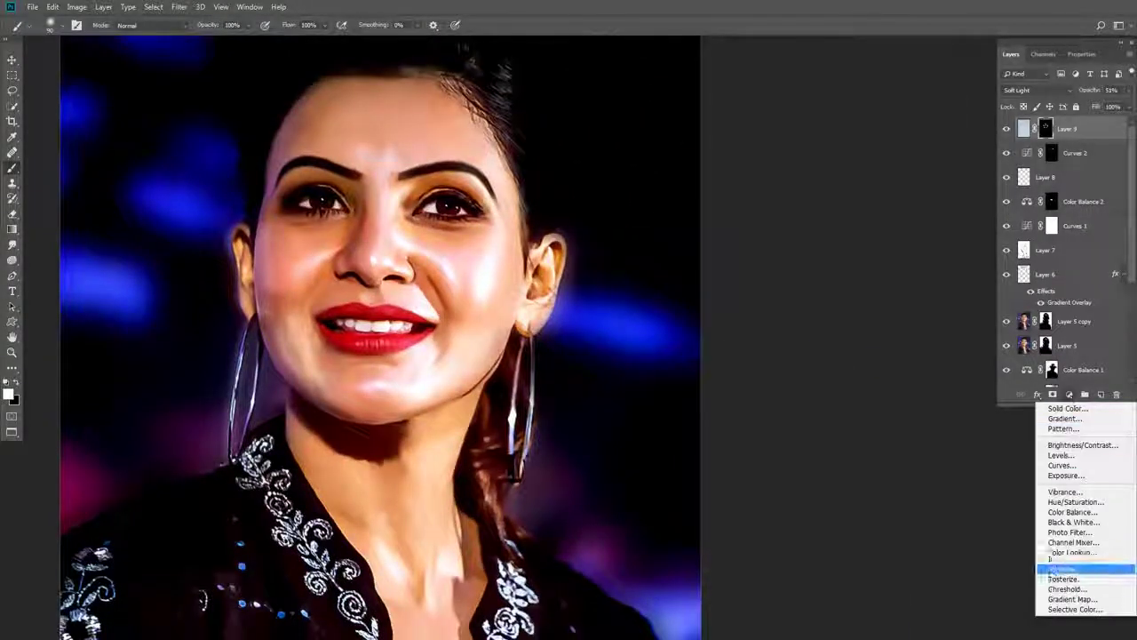
click(1066, 552)
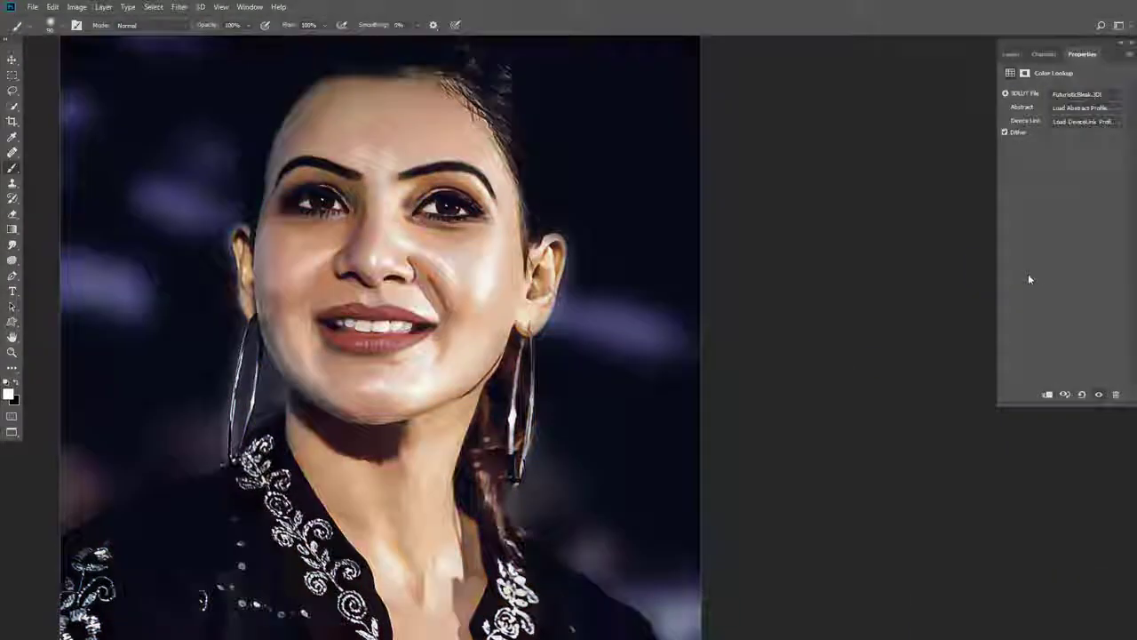
key(Down)
key(Down)
key(Down)
key(Down)
key(Down)
key(Down)
key(Down)
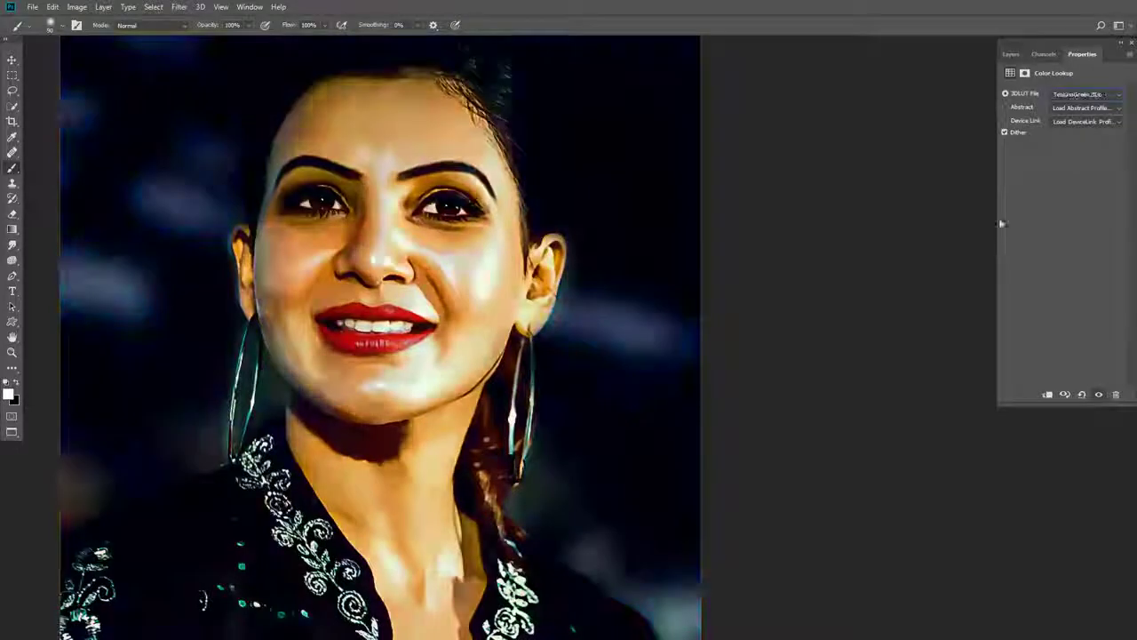
key(Up)
key(Up)
key(Up)
key(Up)
key(Up)
key(Up)
key(Up)
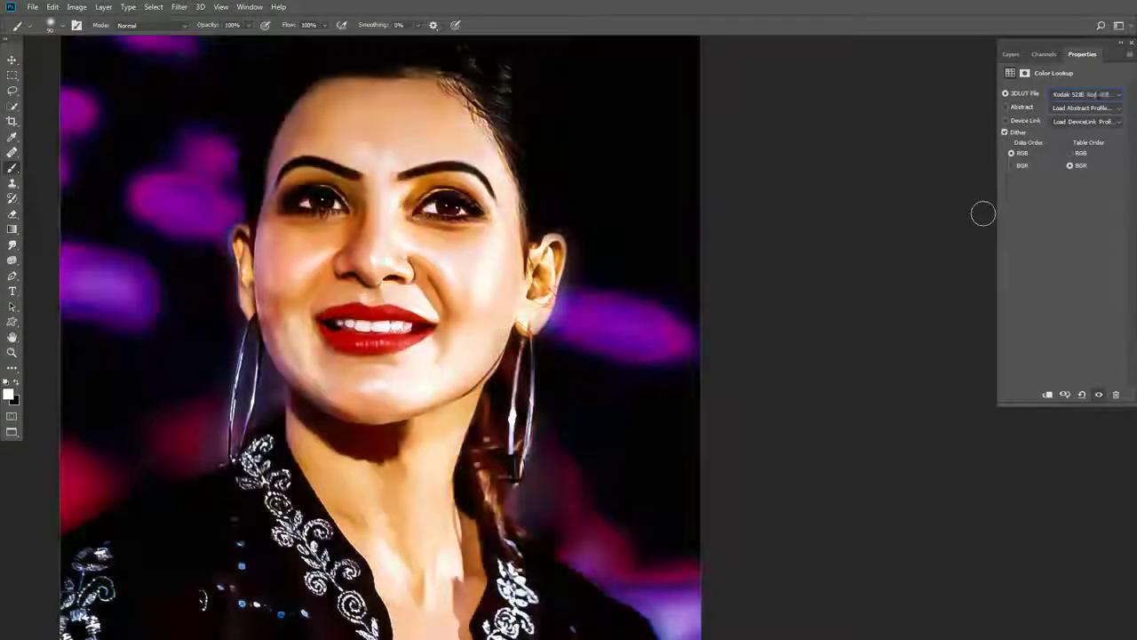
key(Up)
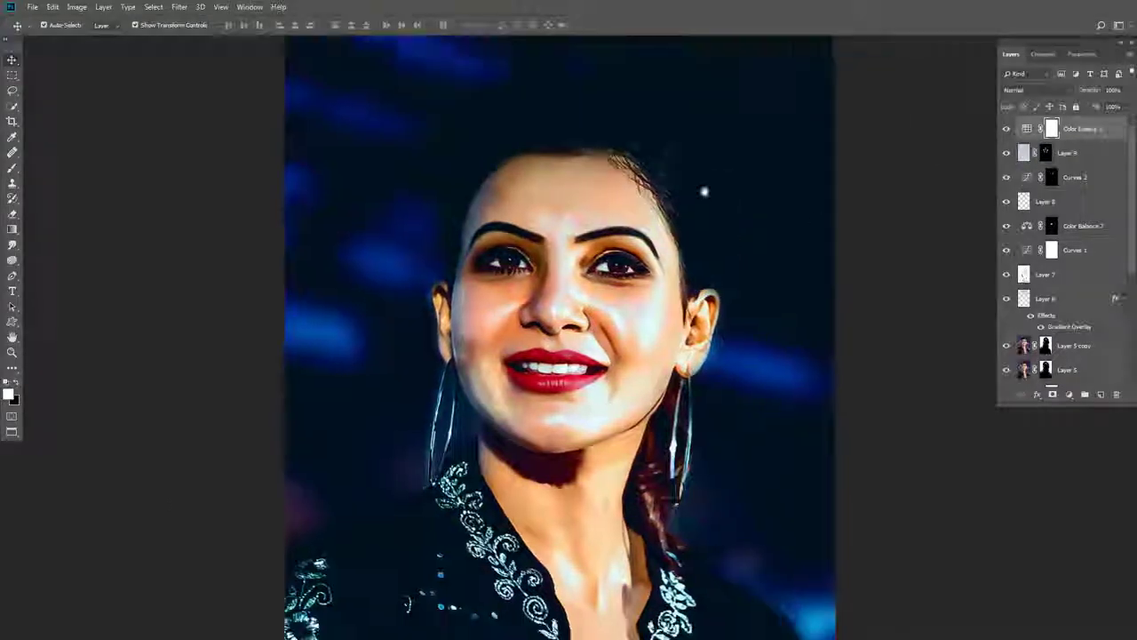
Lower the Color Lookup opacity to 25% and add a new layer in Color blend mode
drag(1128, 106, 1090, 108)
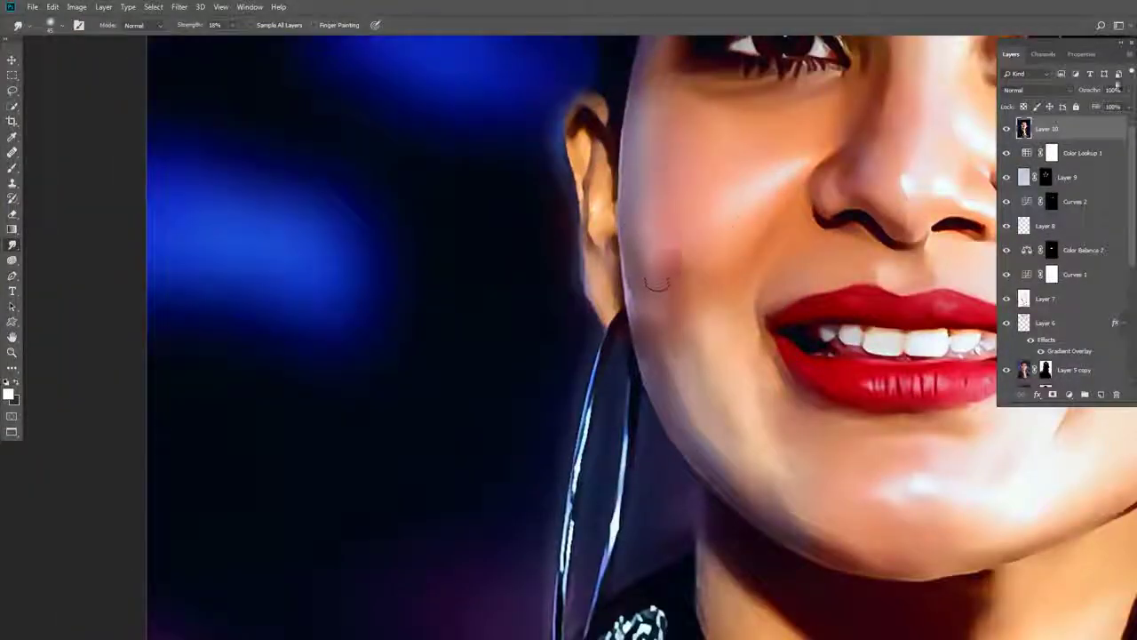
click(1101, 394)
click(1035, 90)
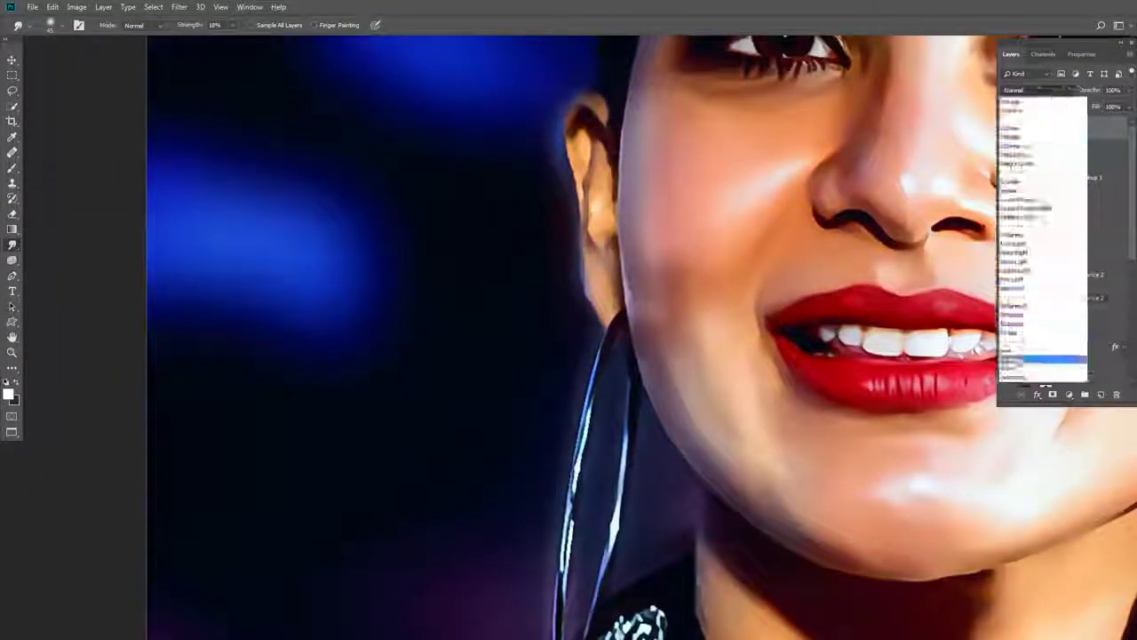
click(1031, 360)
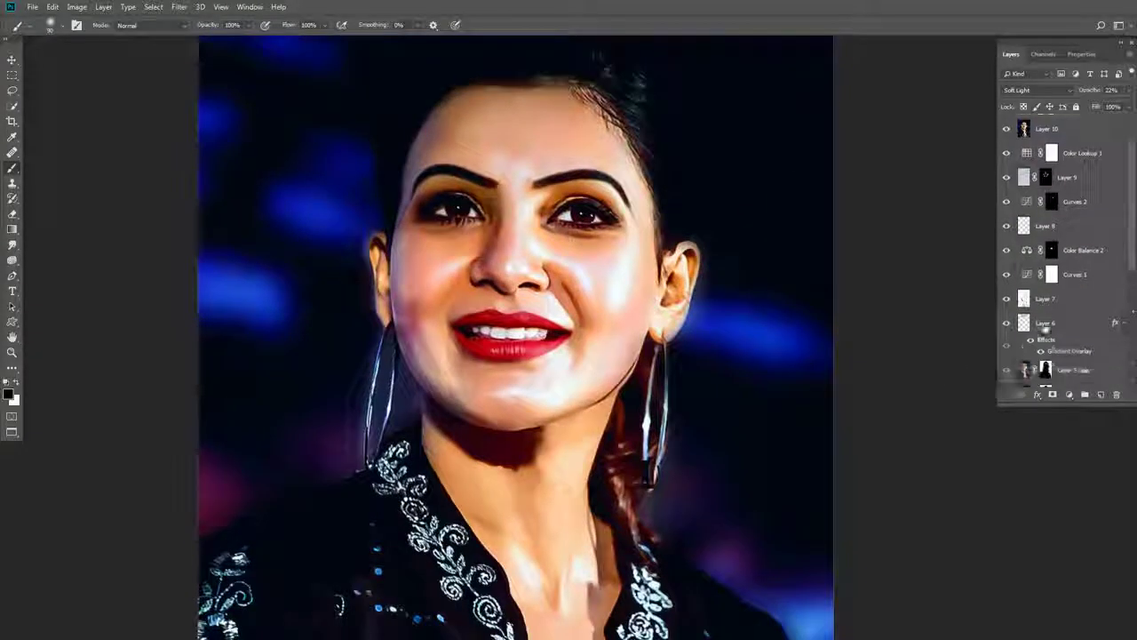
alt+click(1007, 375)
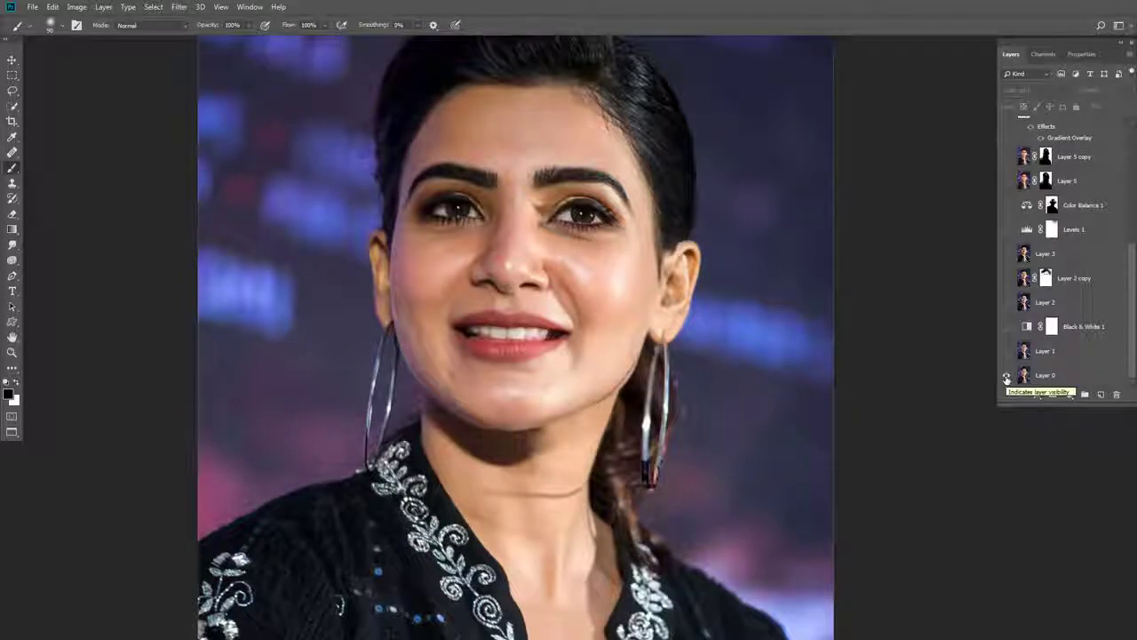
alt+click(1007, 378)
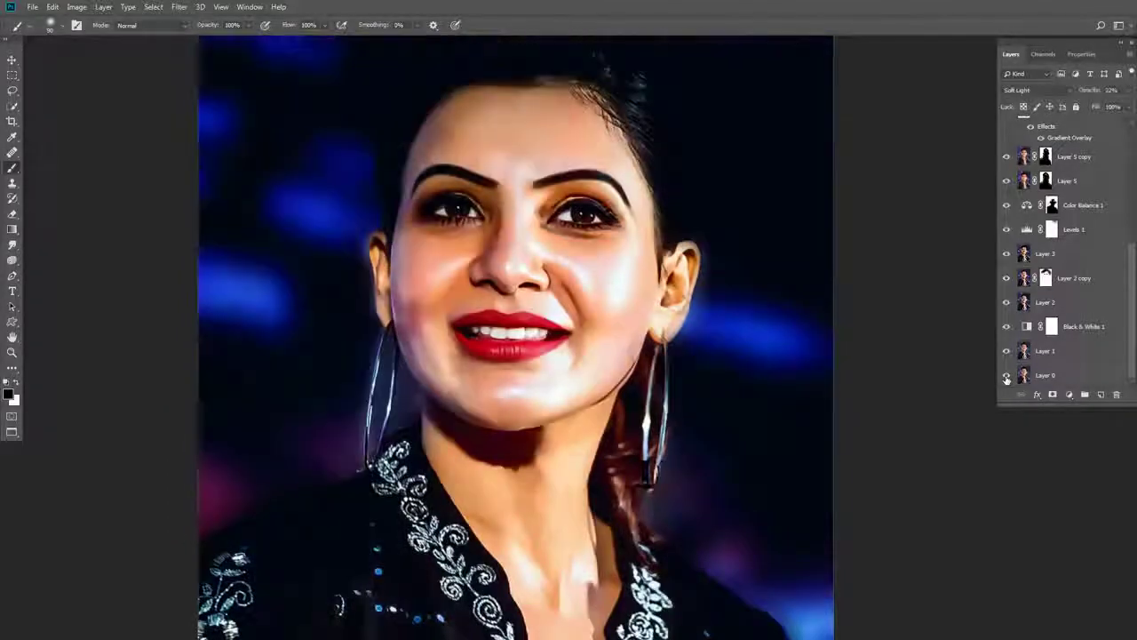